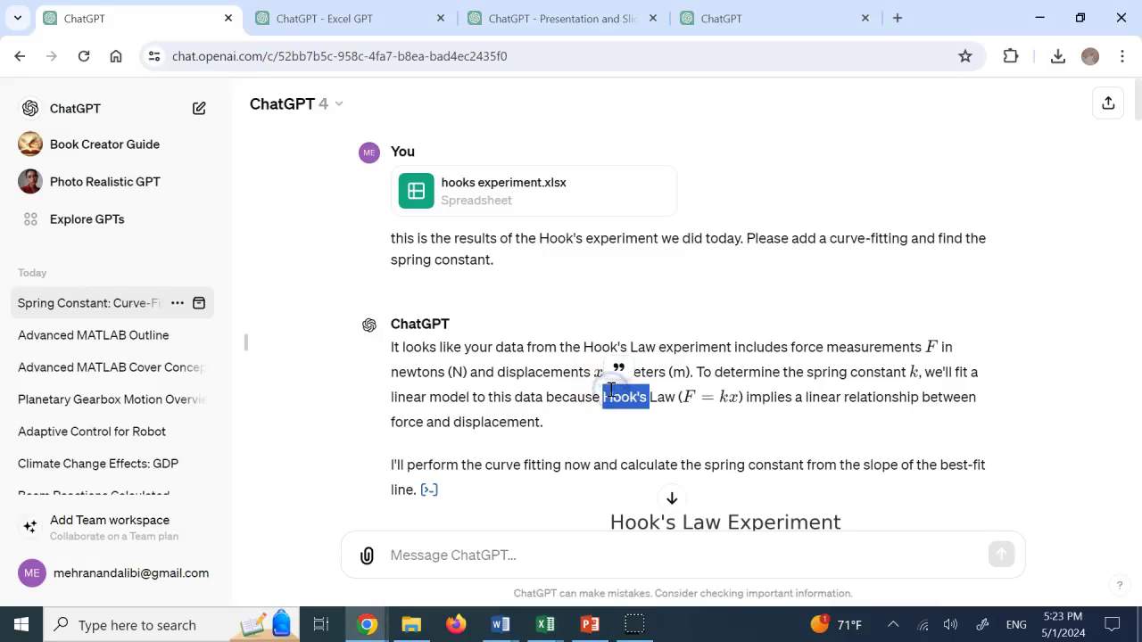
Check the force values in A2:A11 and displacement values in B2:B11 in the hooks experiment spreadsheet.
left_click(564, 364)
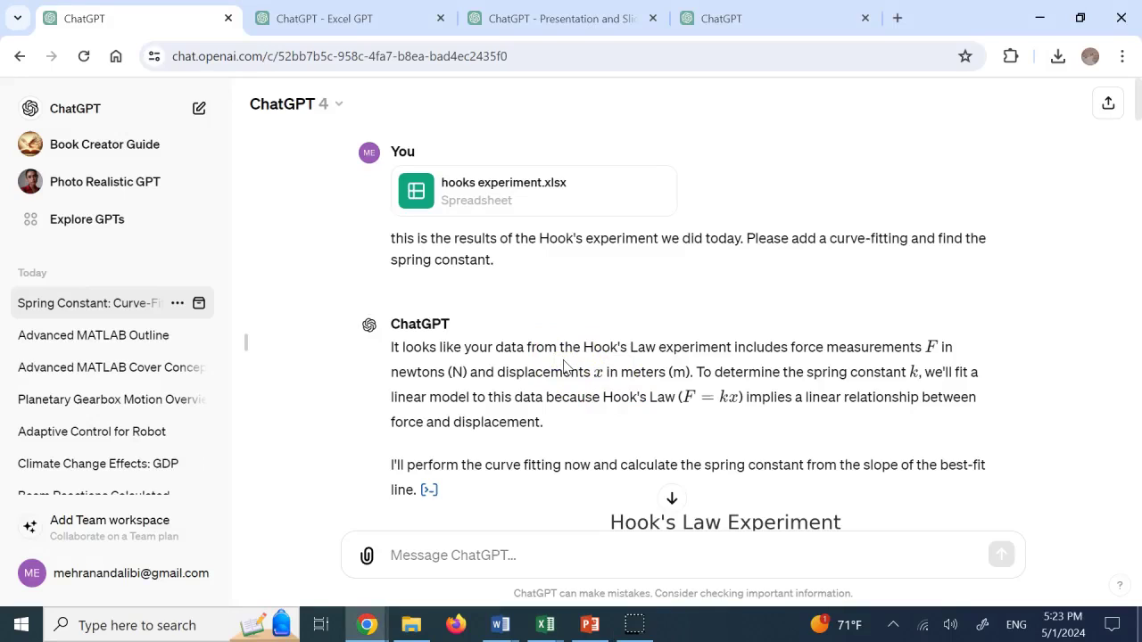
left_click(525, 346)
mouse_move(543, 630)
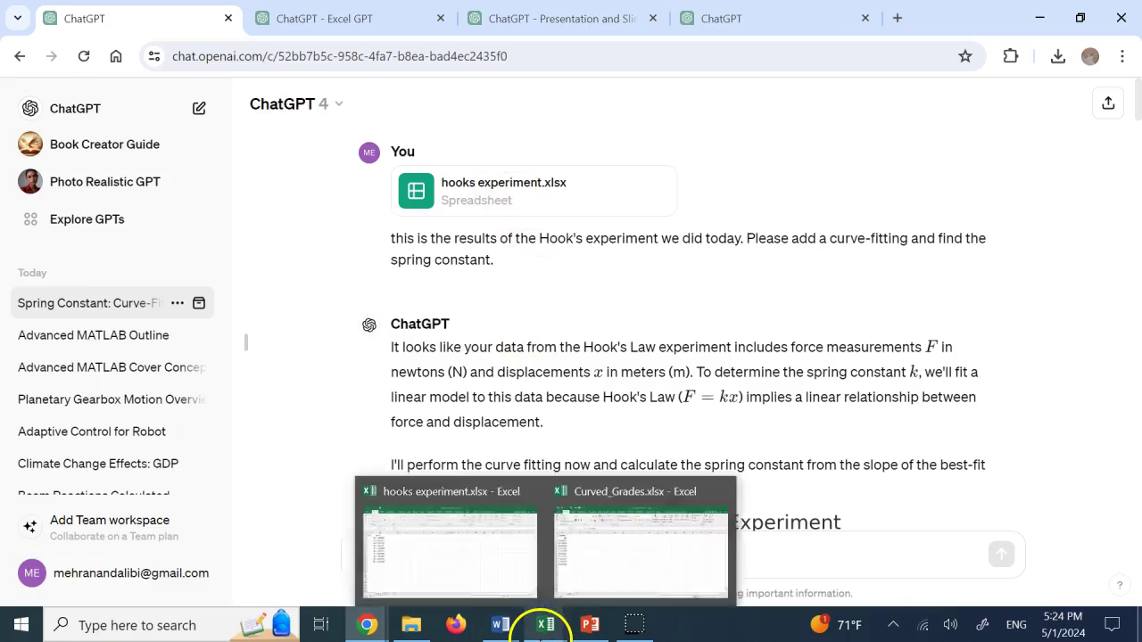
left_click(434, 548)
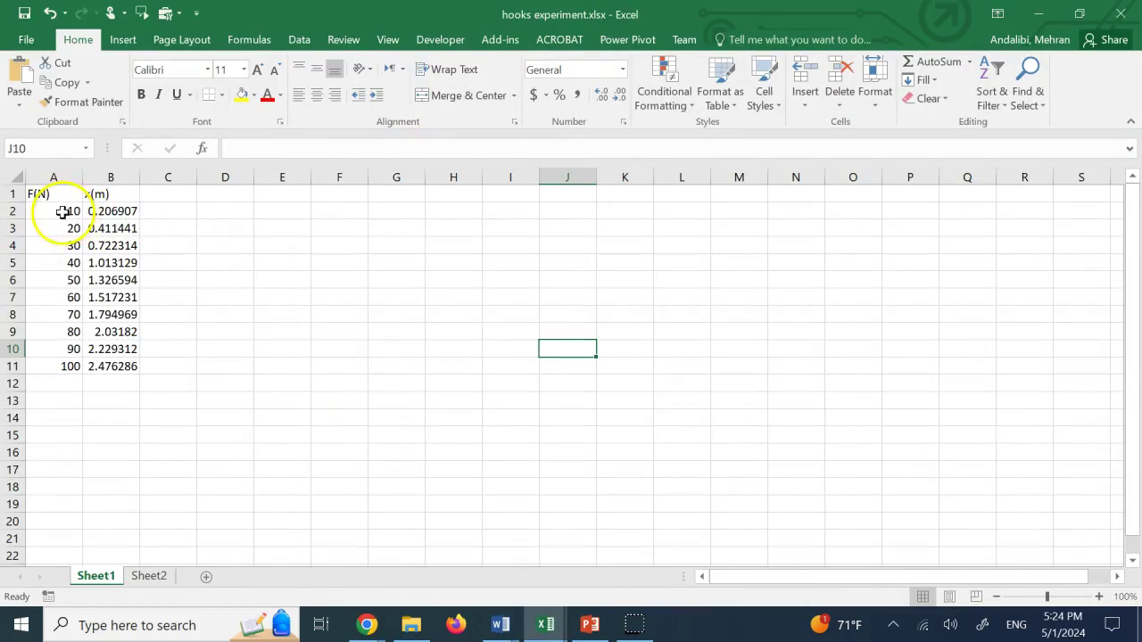
left_click_drag(62, 212, 66, 359)
left_click(239, 227)
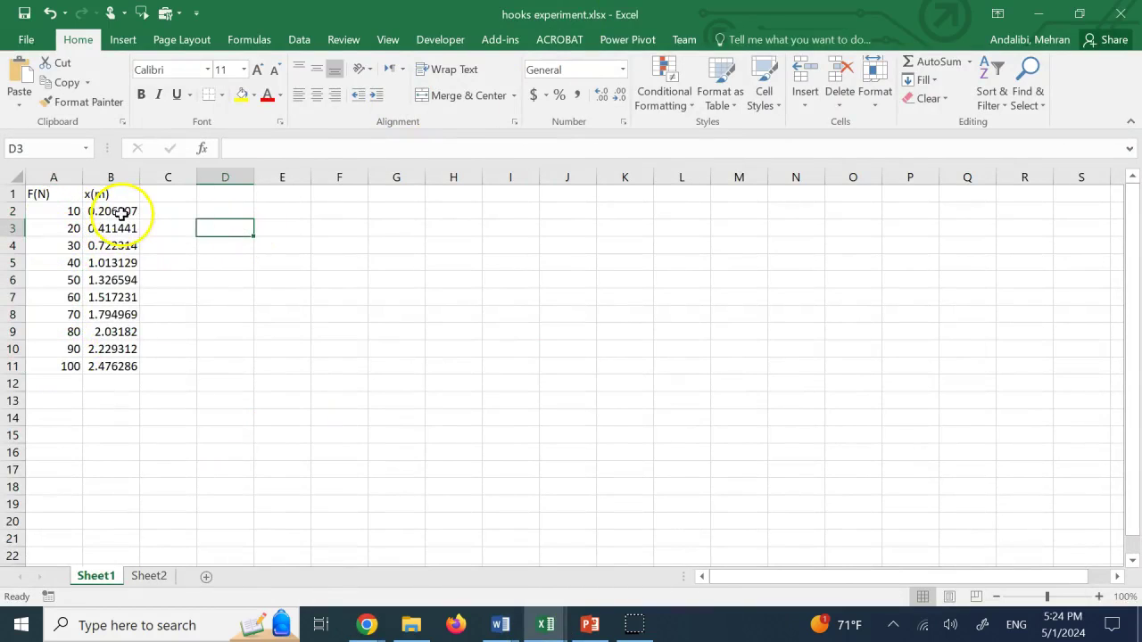
left_click_drag(45, 214, 57, 364)
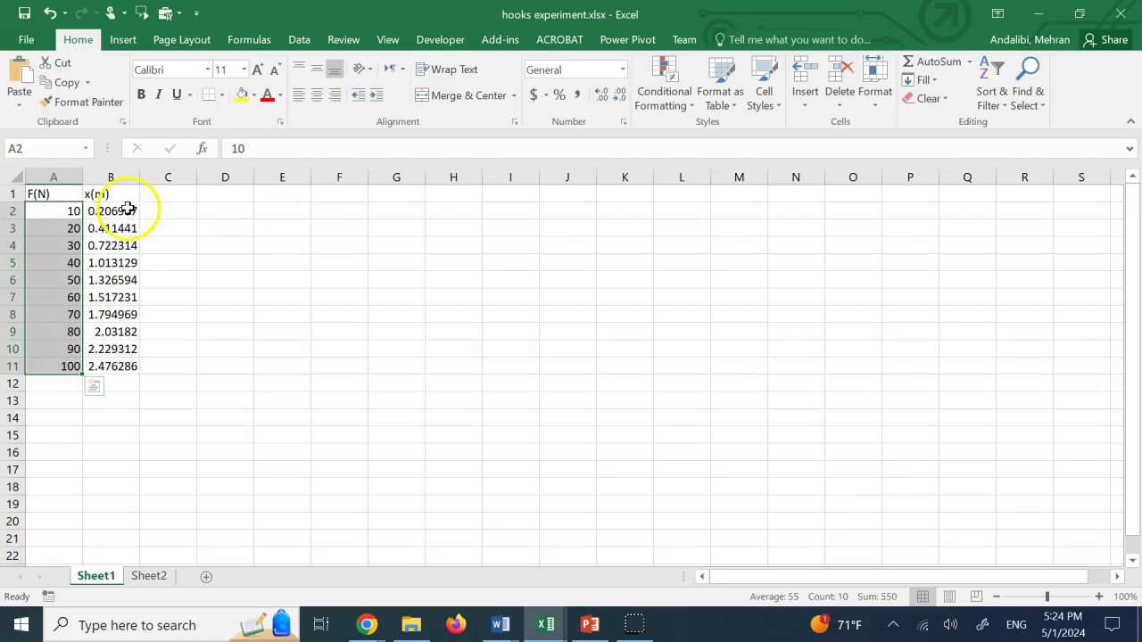
left_click(168, 232)
left_click_drag(130, 212, 119, 369)
left_click(227, 315)
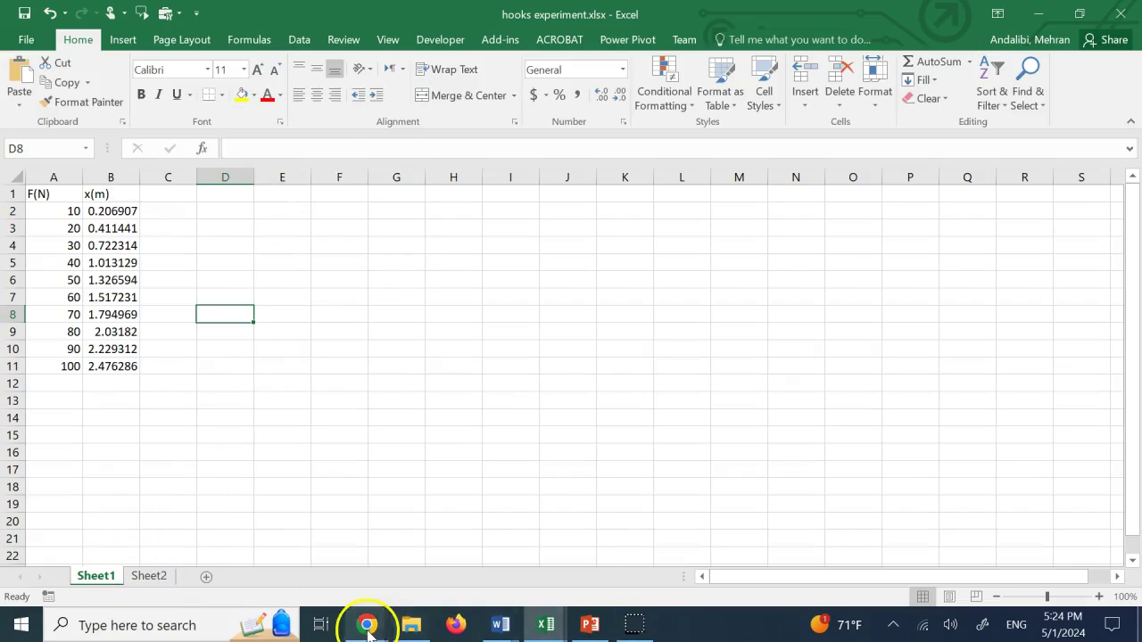
Back in ChatGPT, reread the data request message.
mouse_move(367, 625)
left_click(472, 568)
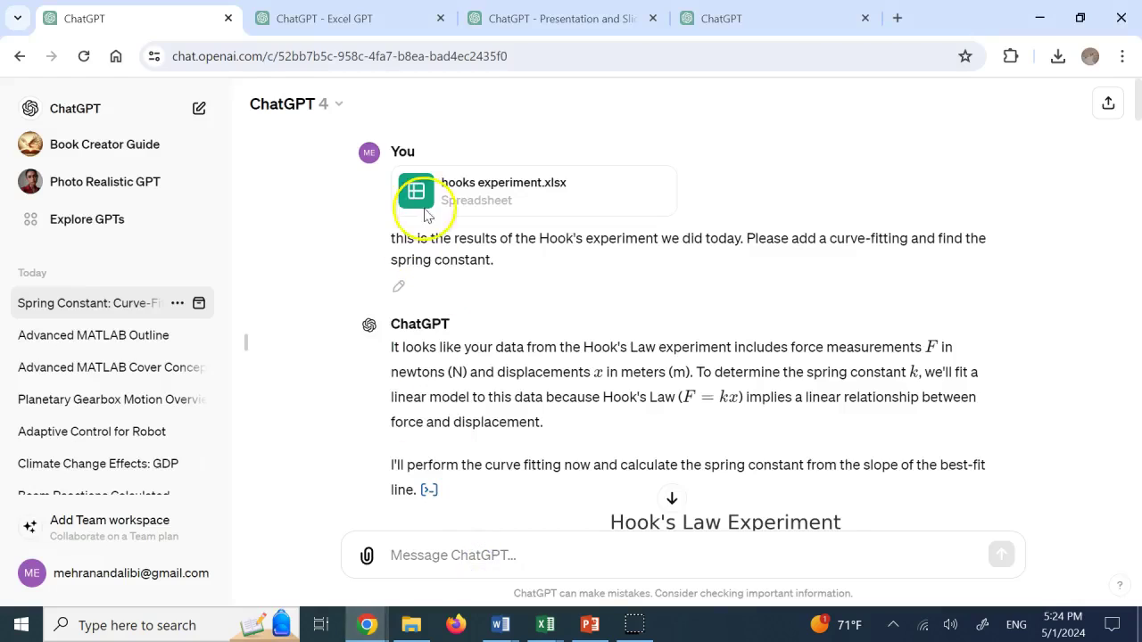
left_click(494, 259)
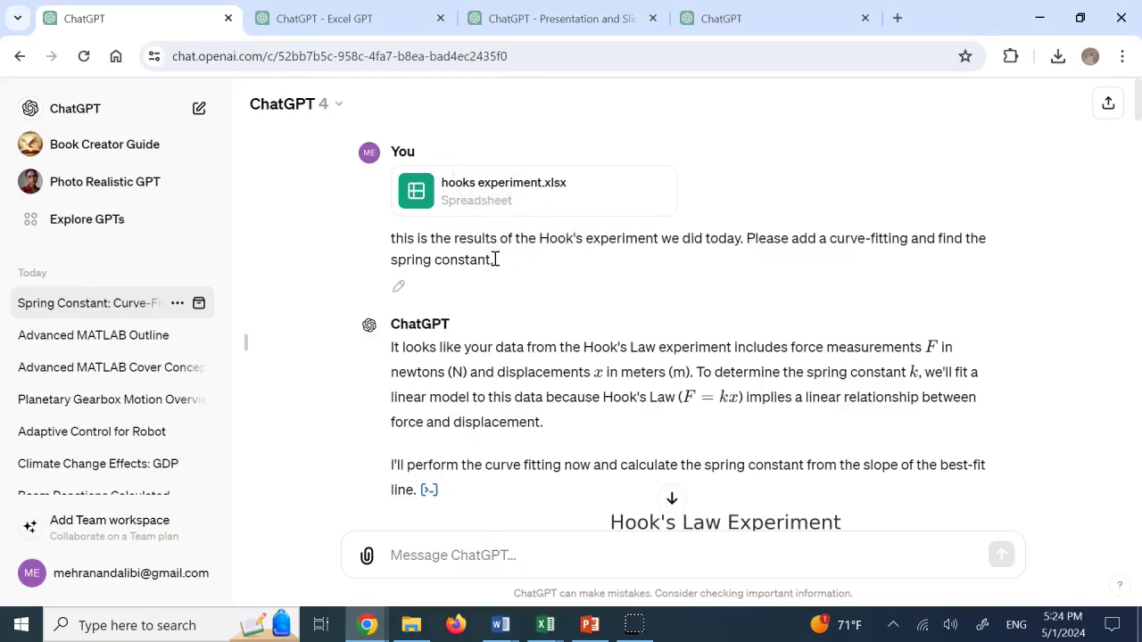
triple_click(803, 239)
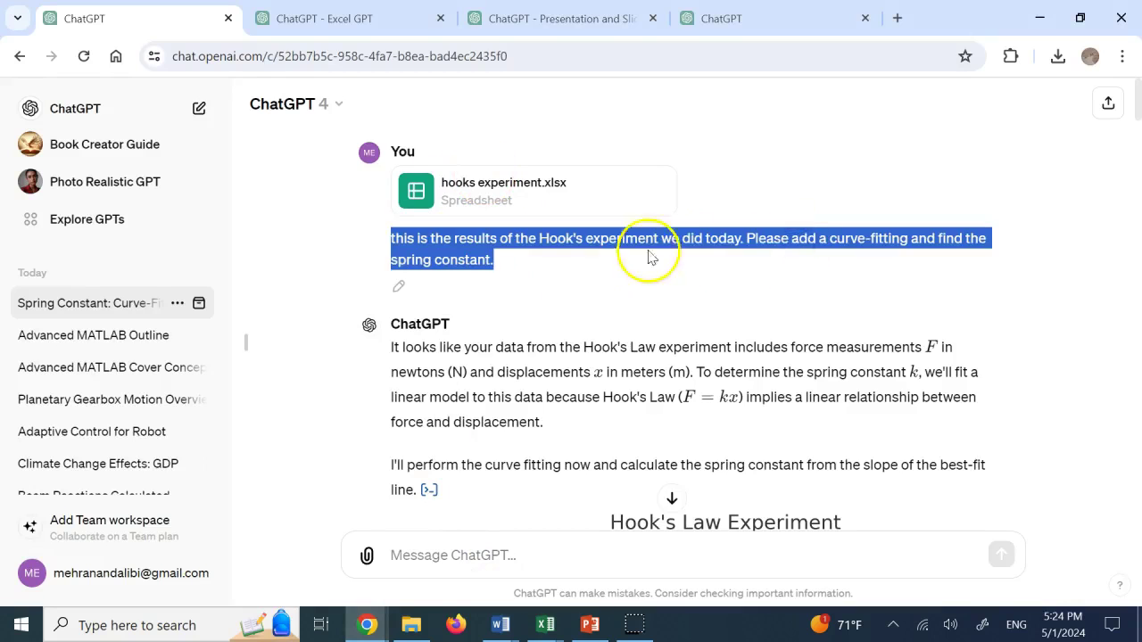
left_click(612, 266)
scroll(613, 272, "down", 4)
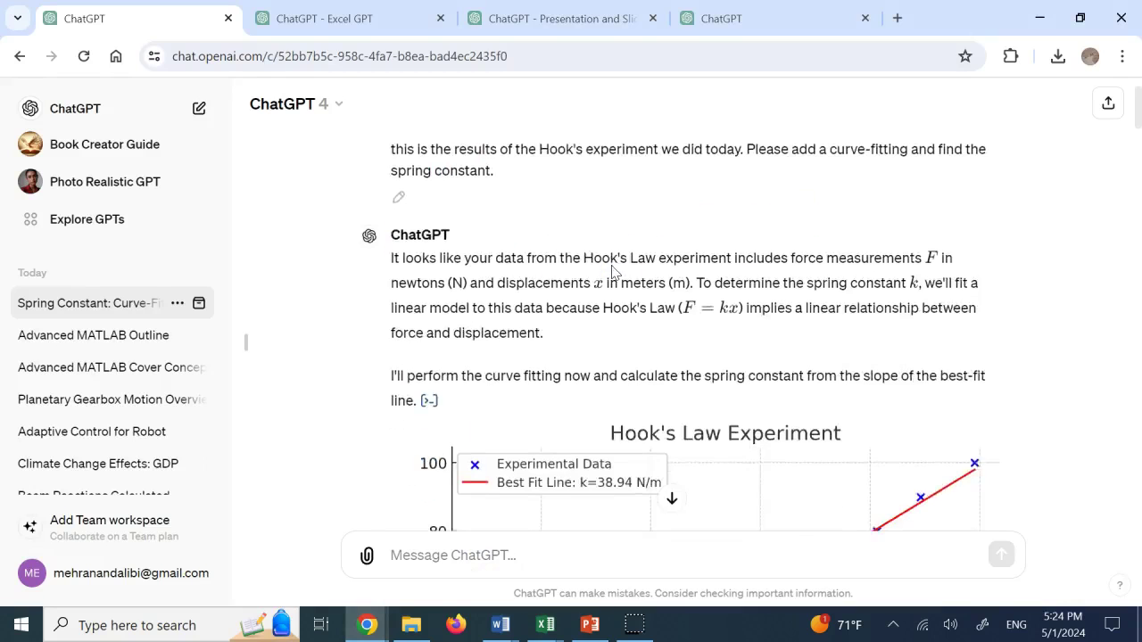
left_click(566, 520)
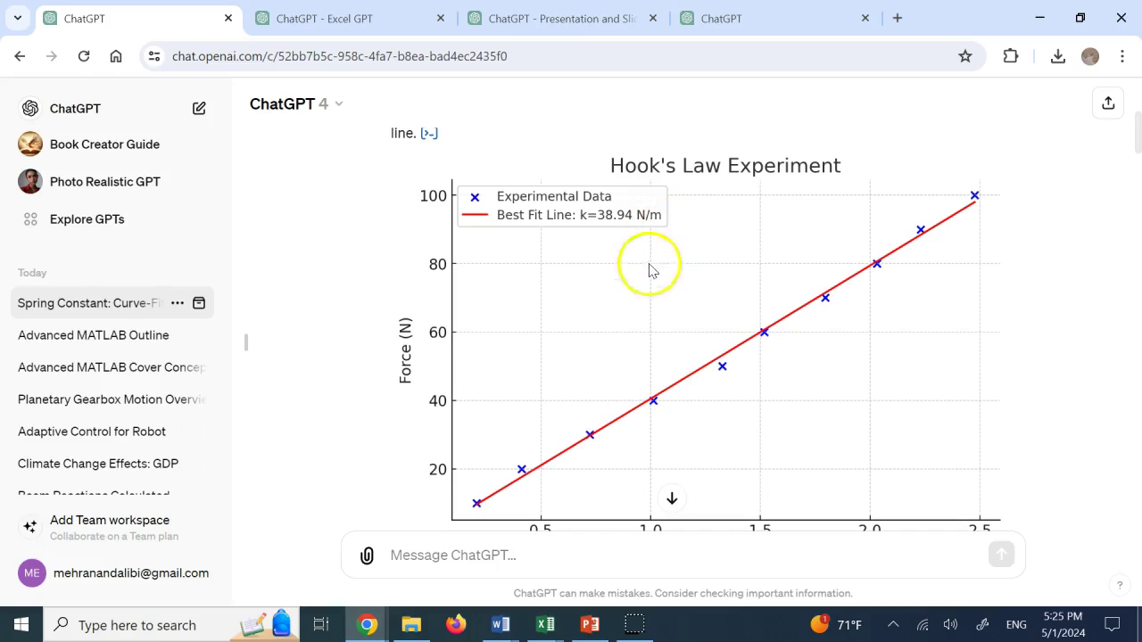
Scroll through the curve-fit reply and pick out the spring constant 38.94.
scroll(678, 311, "down", 1)
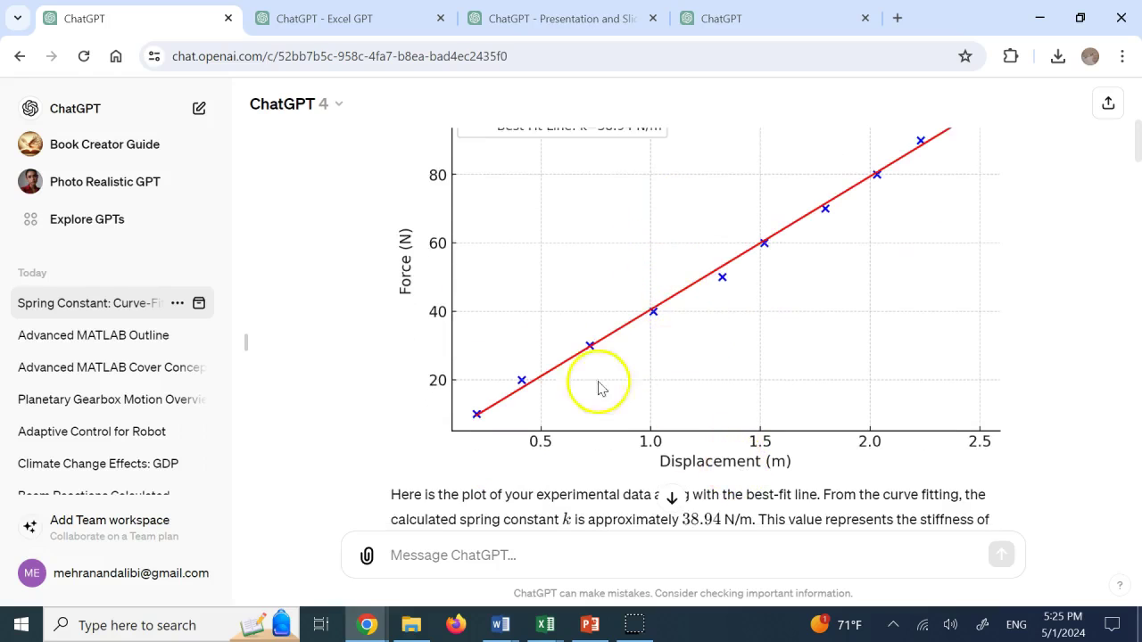
scroll(383, 271, "up", 2)
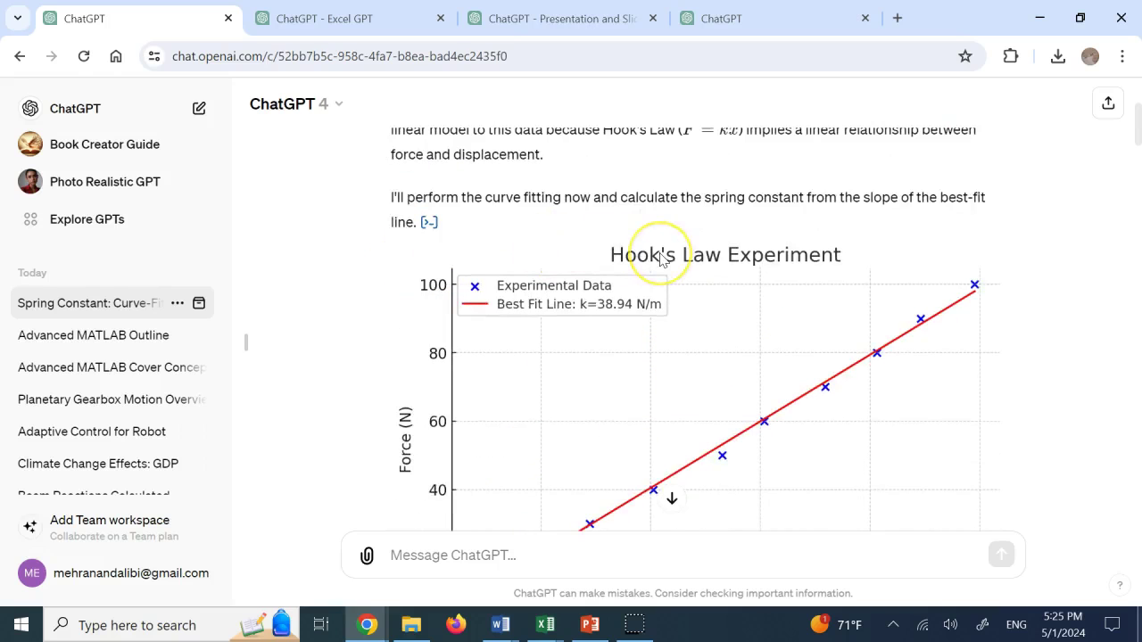
scroll(660, 259, "up", 1)
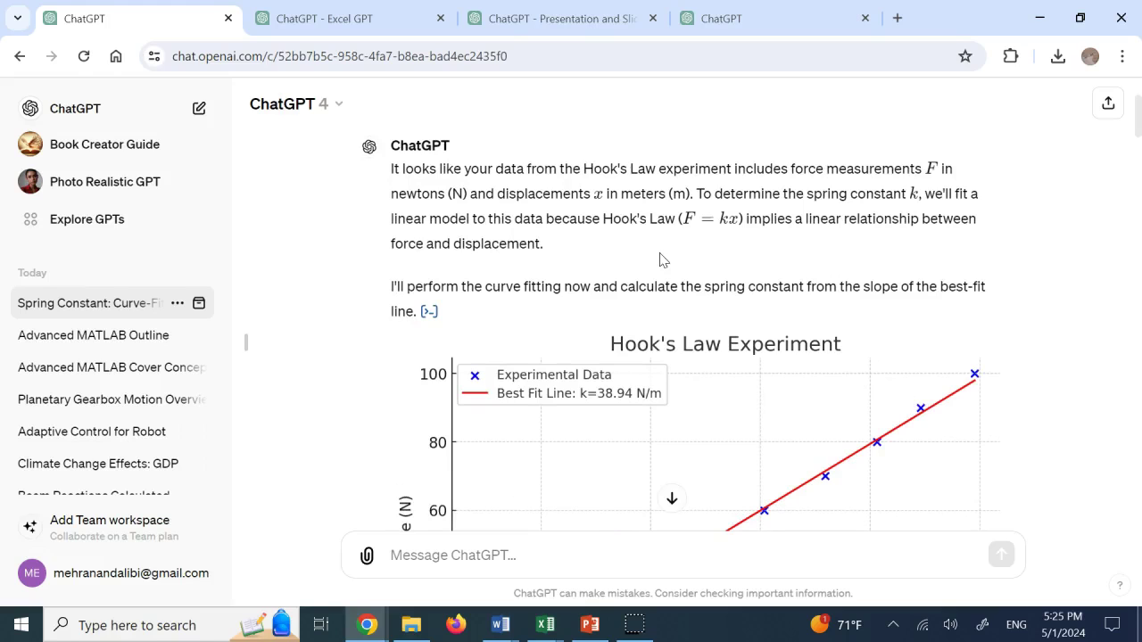
scroll(660, 259, "down", 4)
scroll(663, 259, "down", 1)
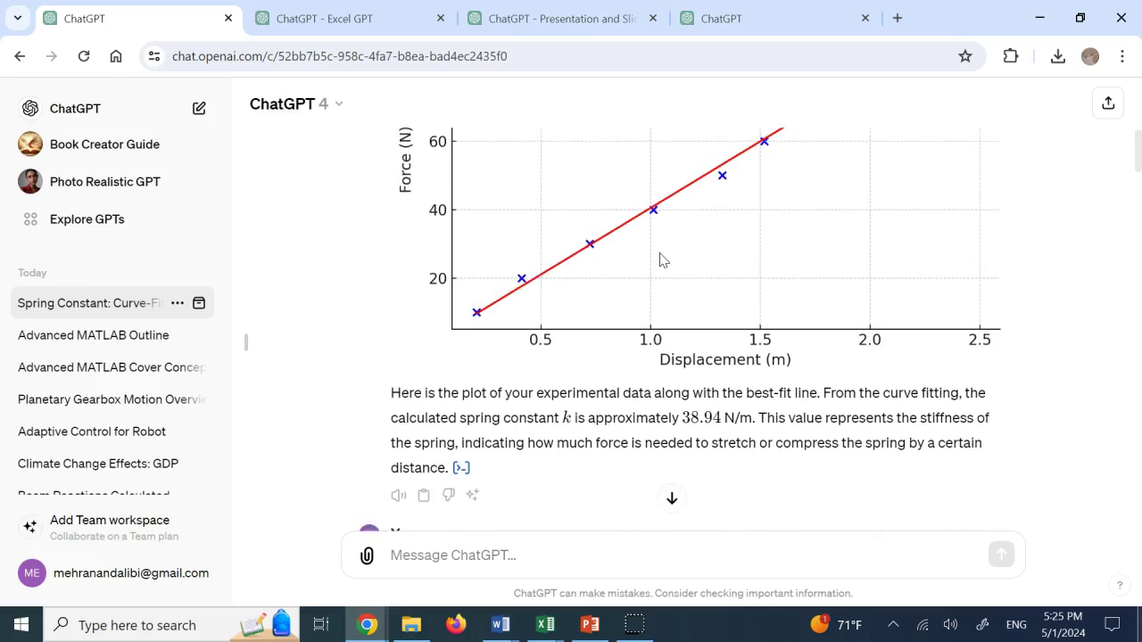
double_click(692, 342)
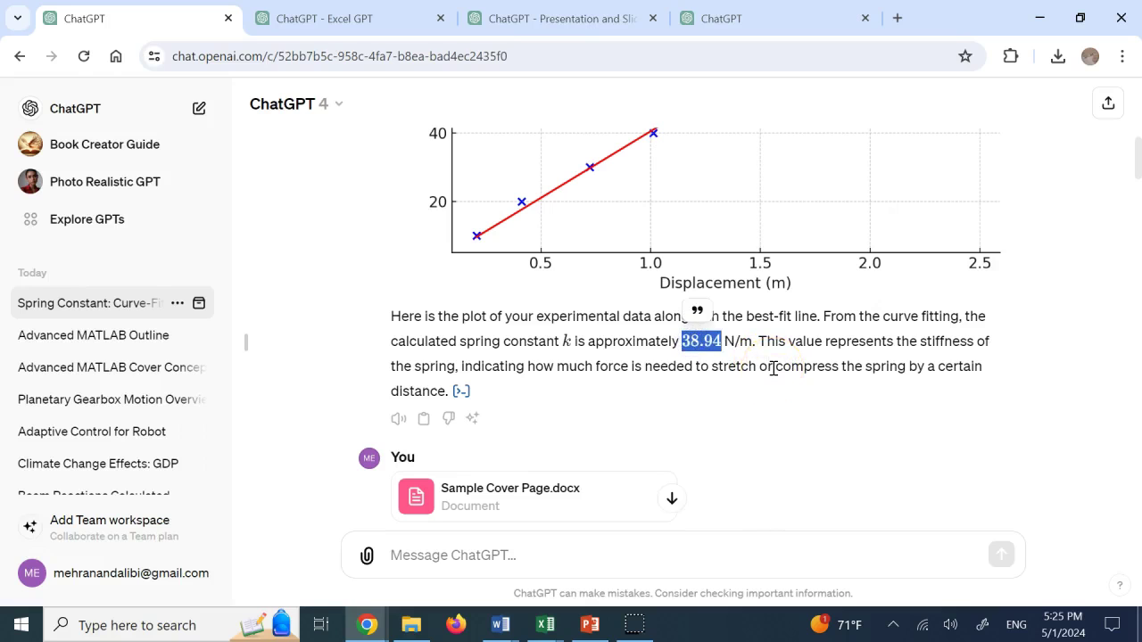
scroll(773, 369, "down", 1)
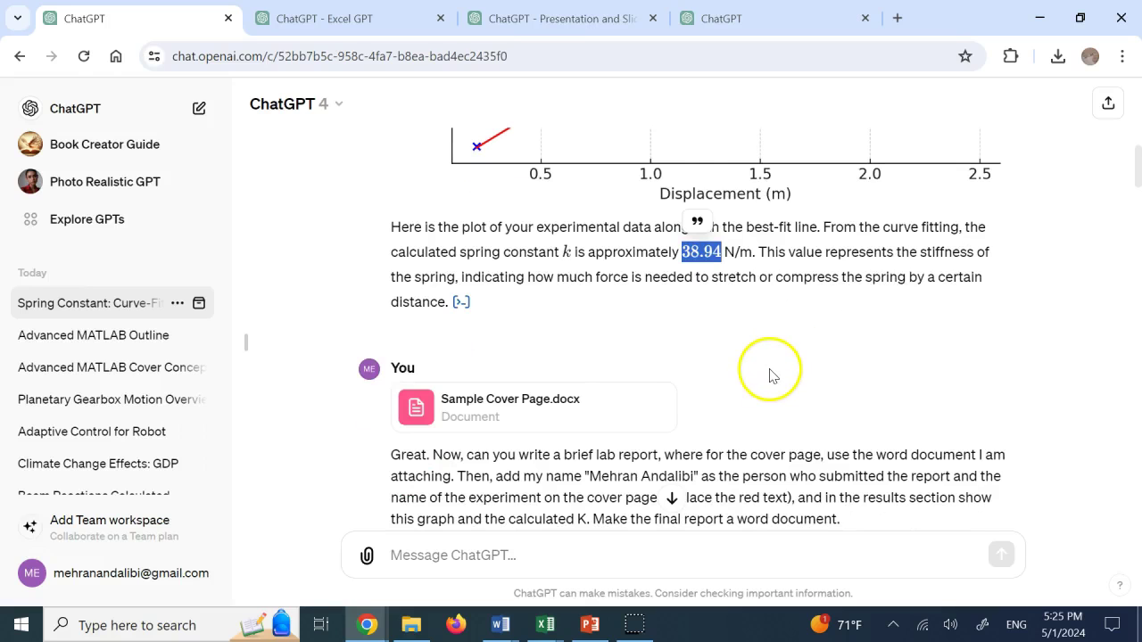
scroll(771, 375, "down", 1)
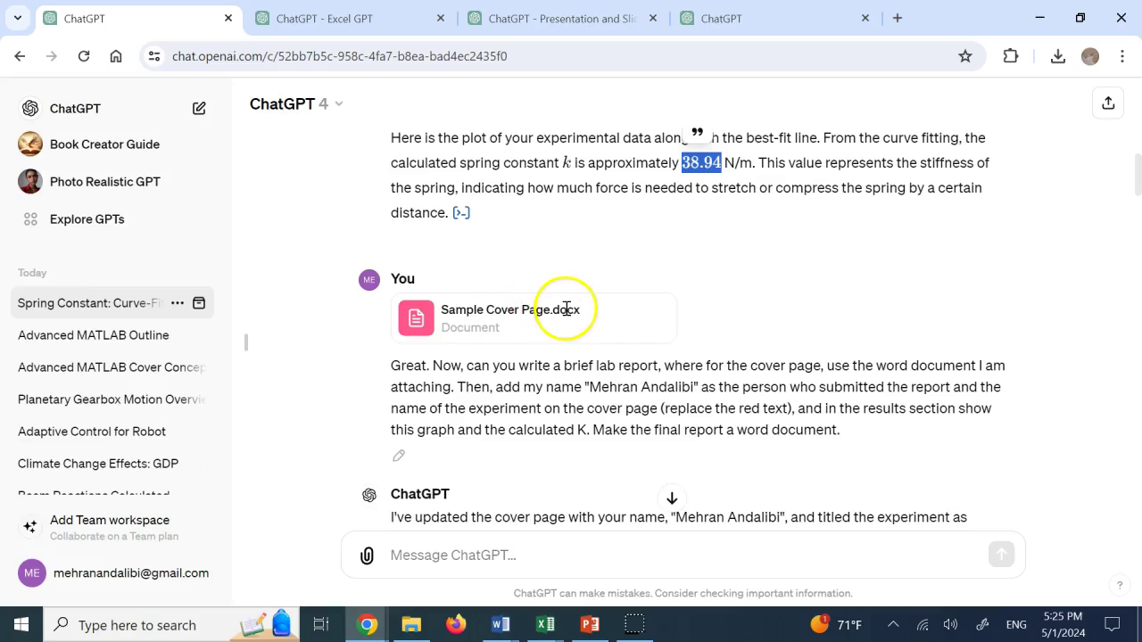
mouse_move(506, 629)
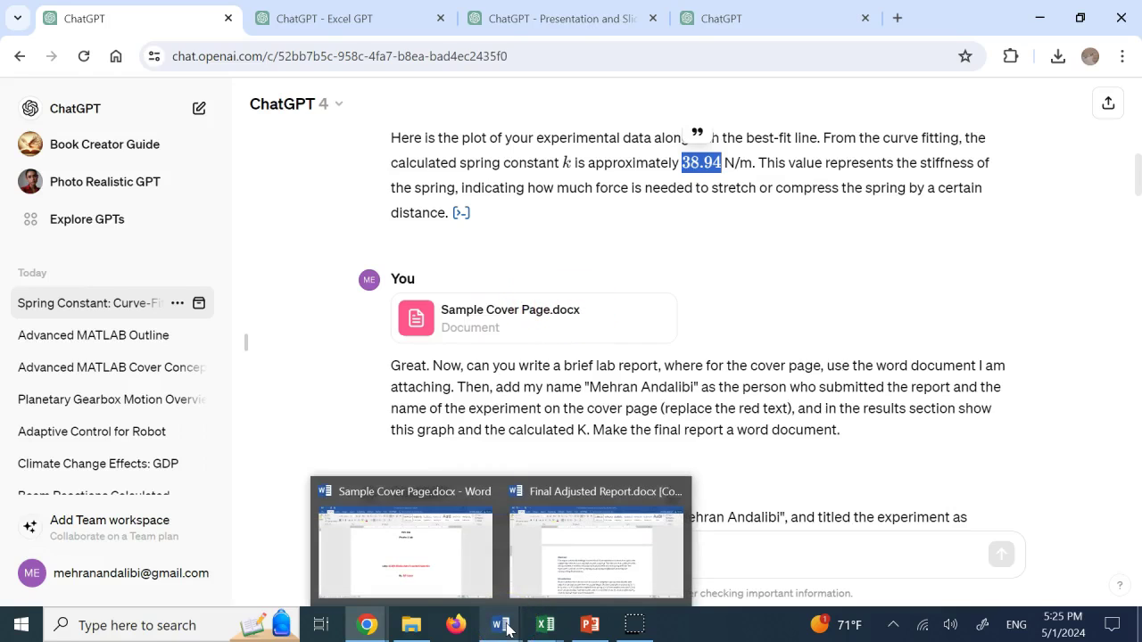
scroll(688, 166, "up", 3)
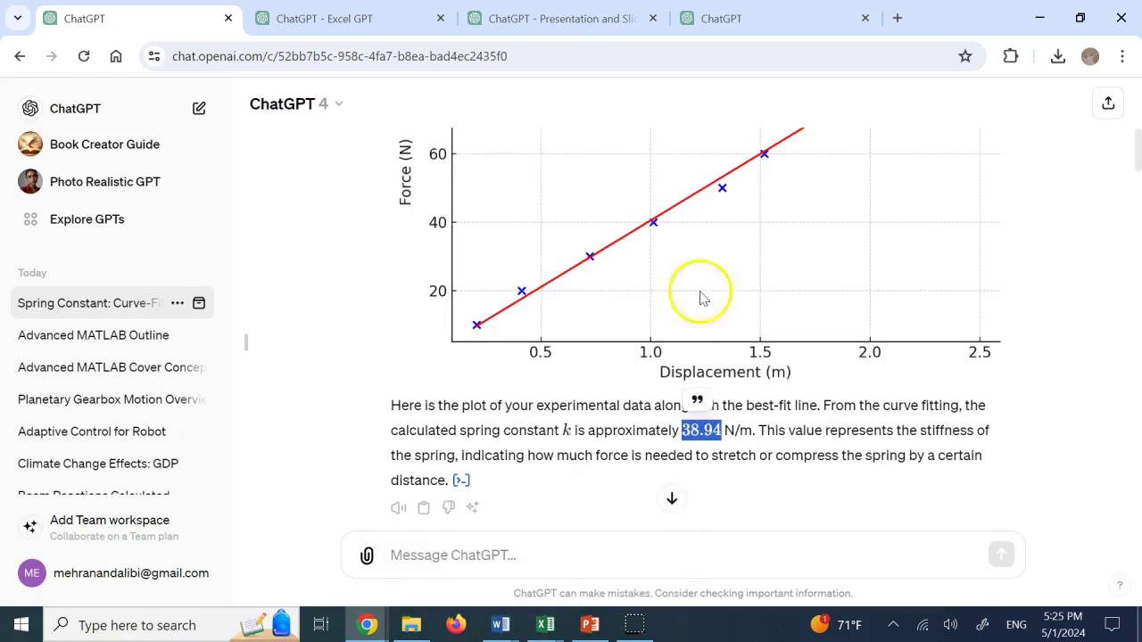
Bring up the Sample Cover Page document and check the course heading lines, Physics 1 Lab and 234.
left_click(501, 625)
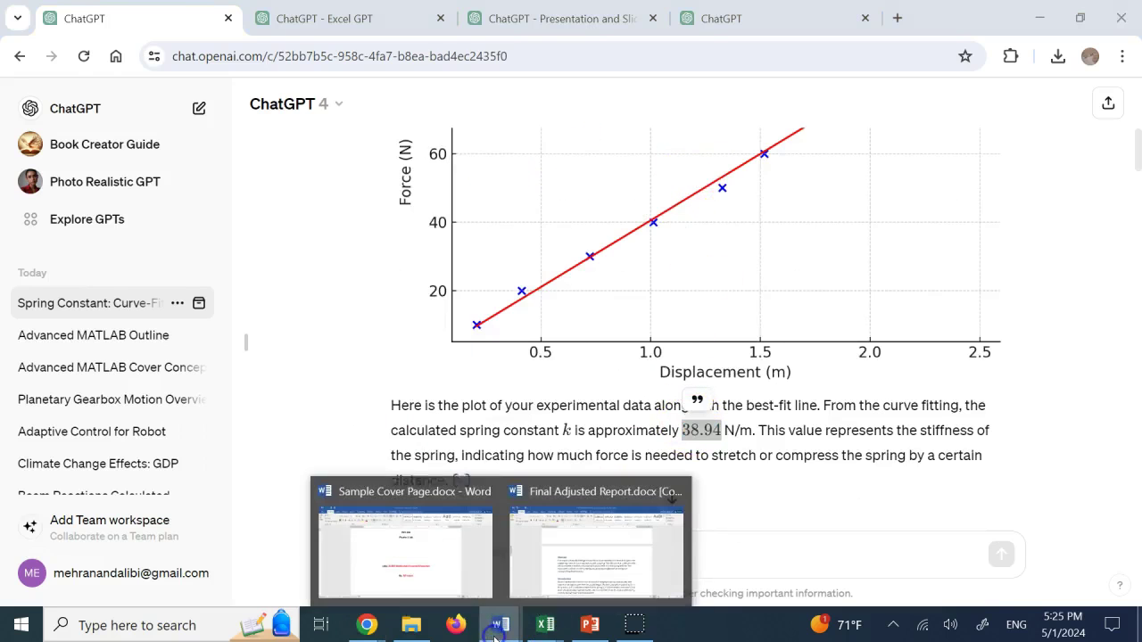
left_click(423, 584)
left_click(768, 356)
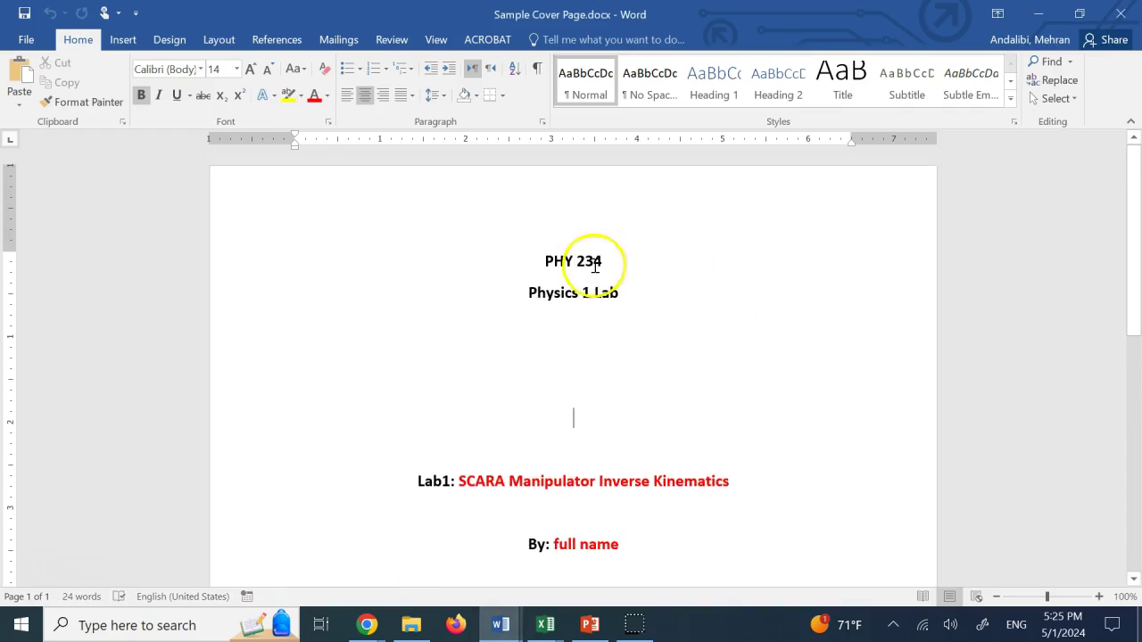
left_click_drag(546, 259, 660, 434)
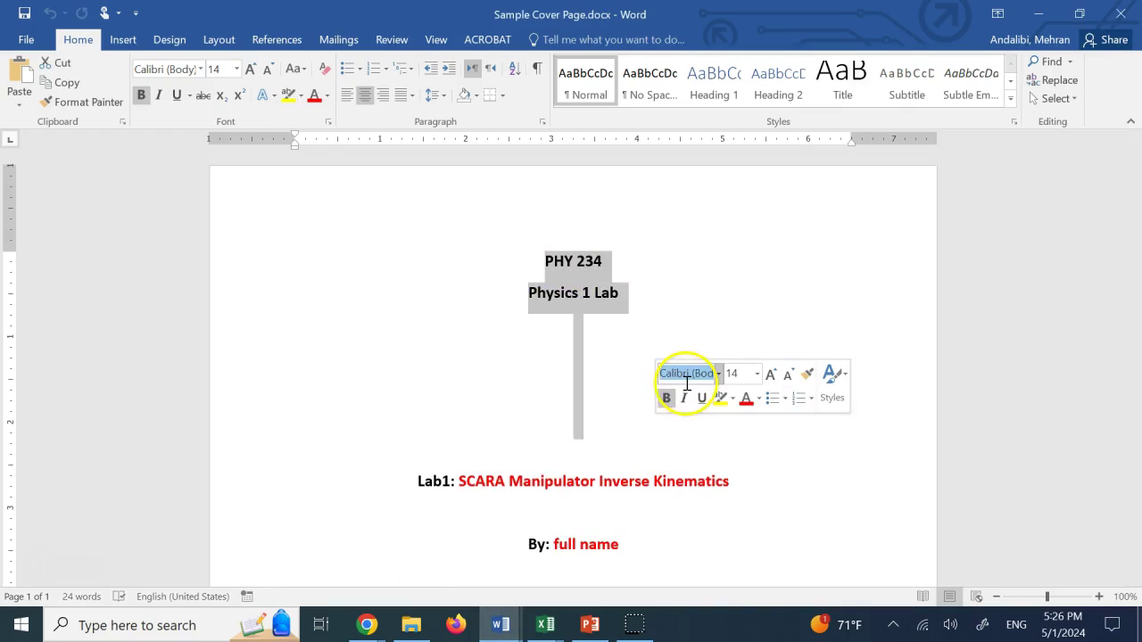
left_click(730, 259)
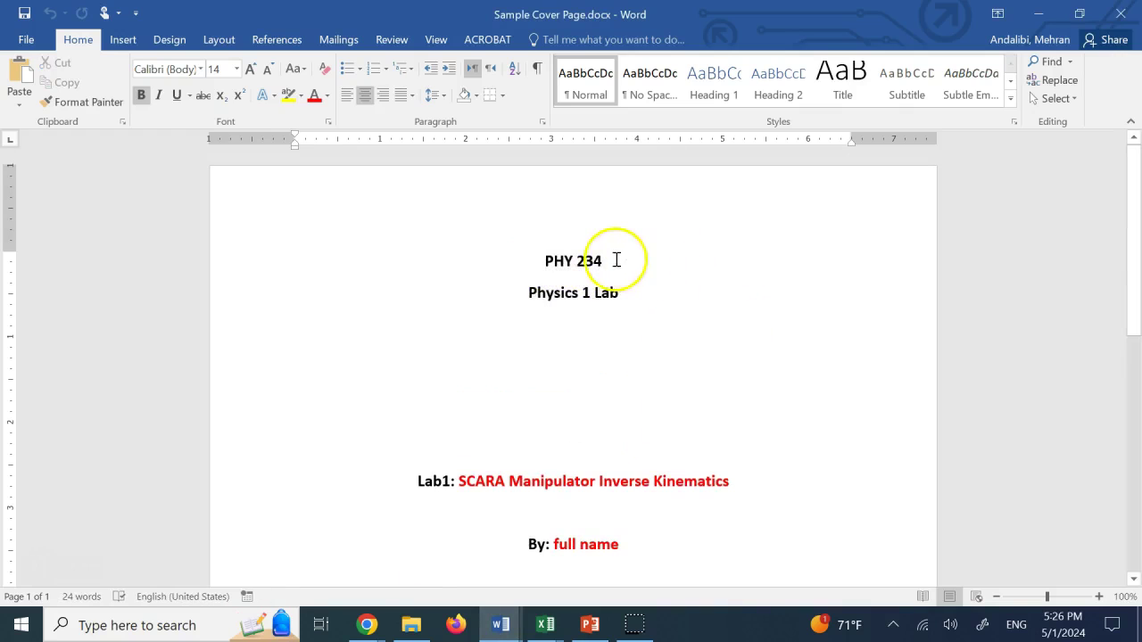
left_click_drag(579, 258, 624, 297)
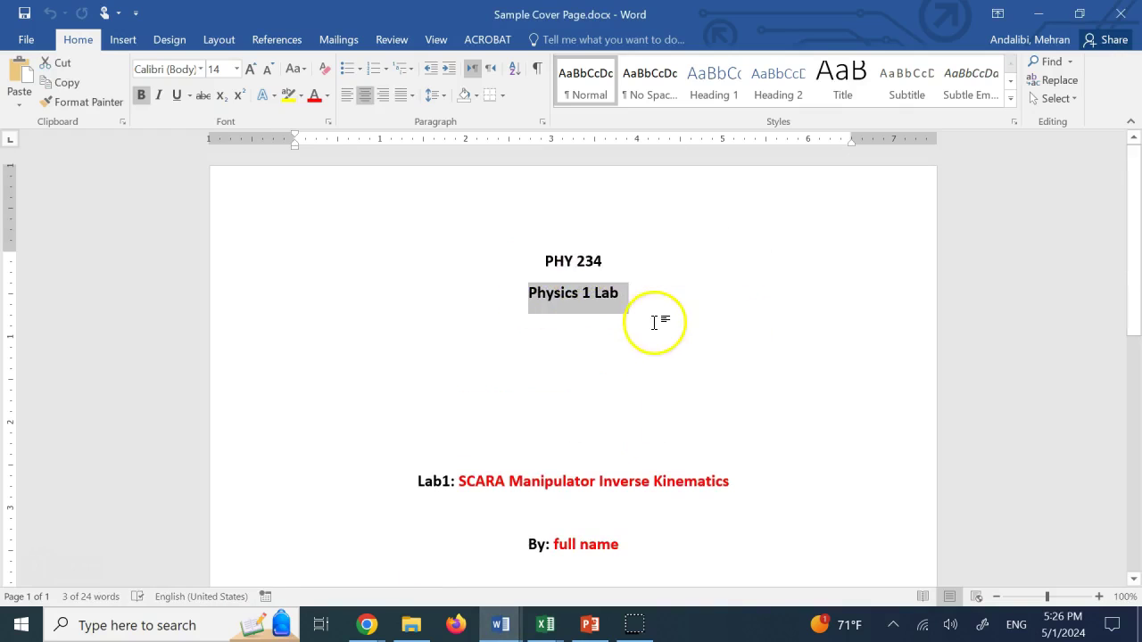
left_click(652, 322)
double_click(582, 261)
Inspect the red experiment title and the 'By: full name' placeholder line.
scroll(589, 261, "down", 2)
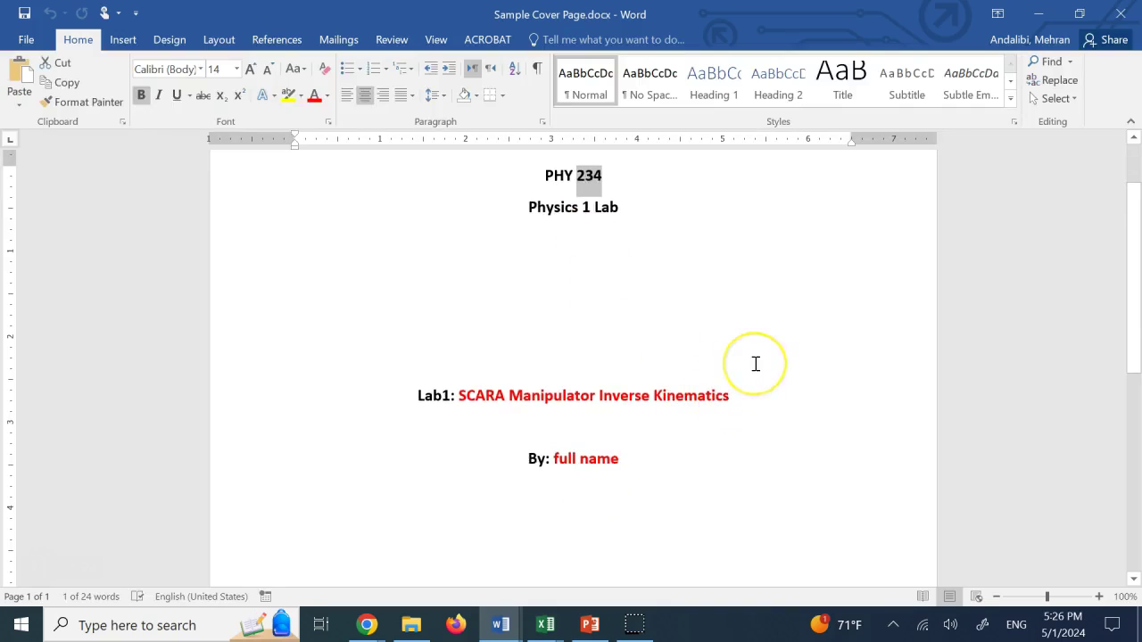
left_click_drag(732, 395, 473, 395)
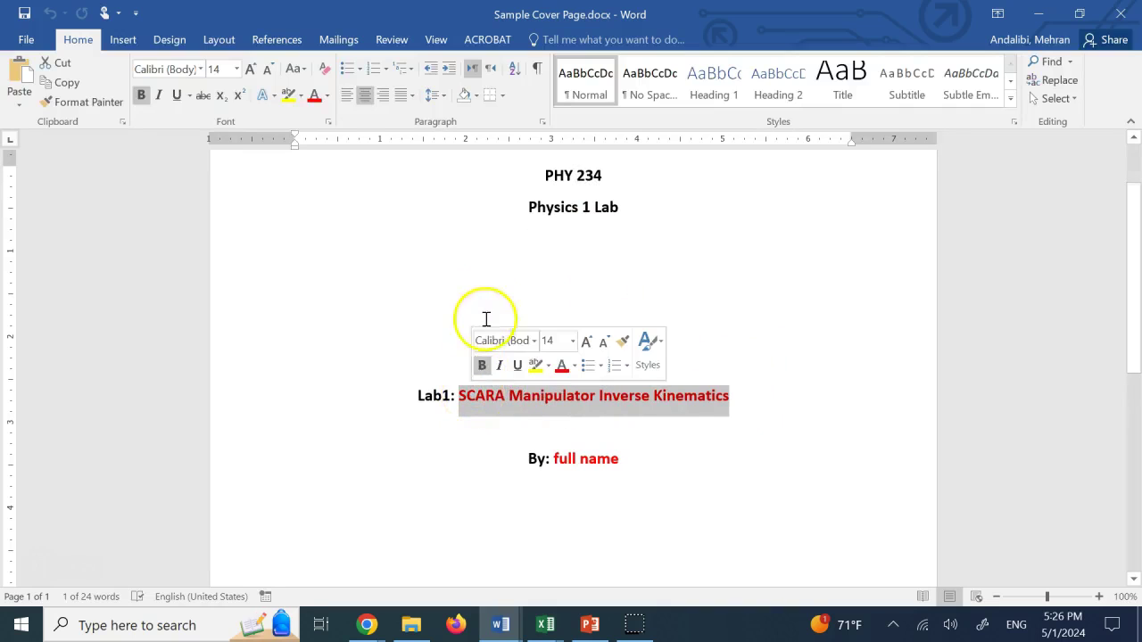
left_click(484, 286)
scroll(489, 287, "down", 1)
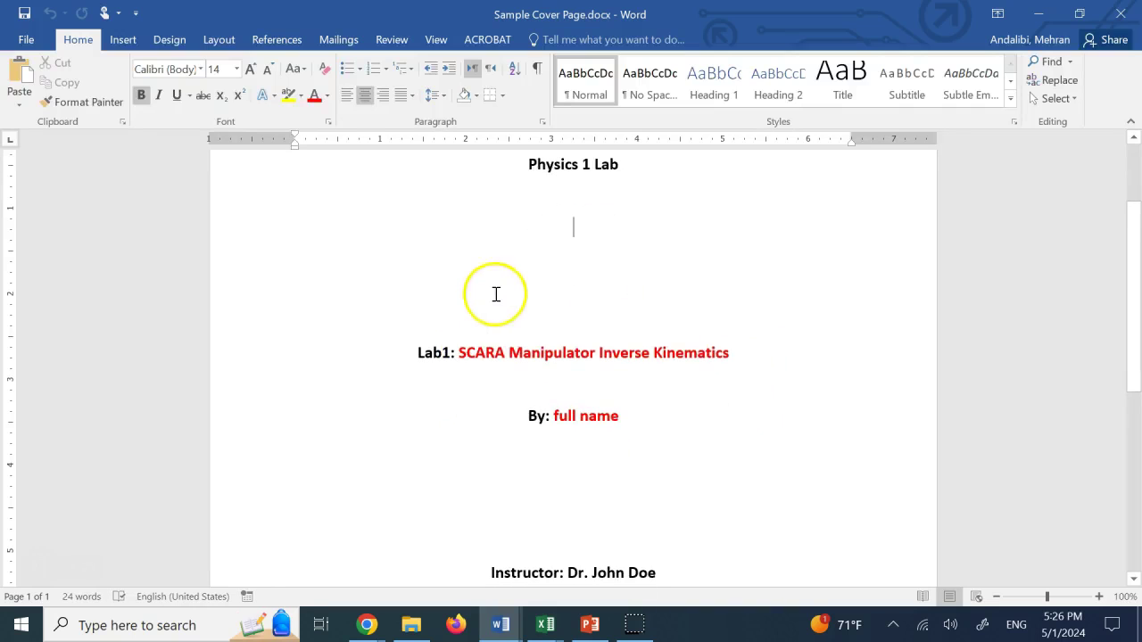
triple_click(580, 427)
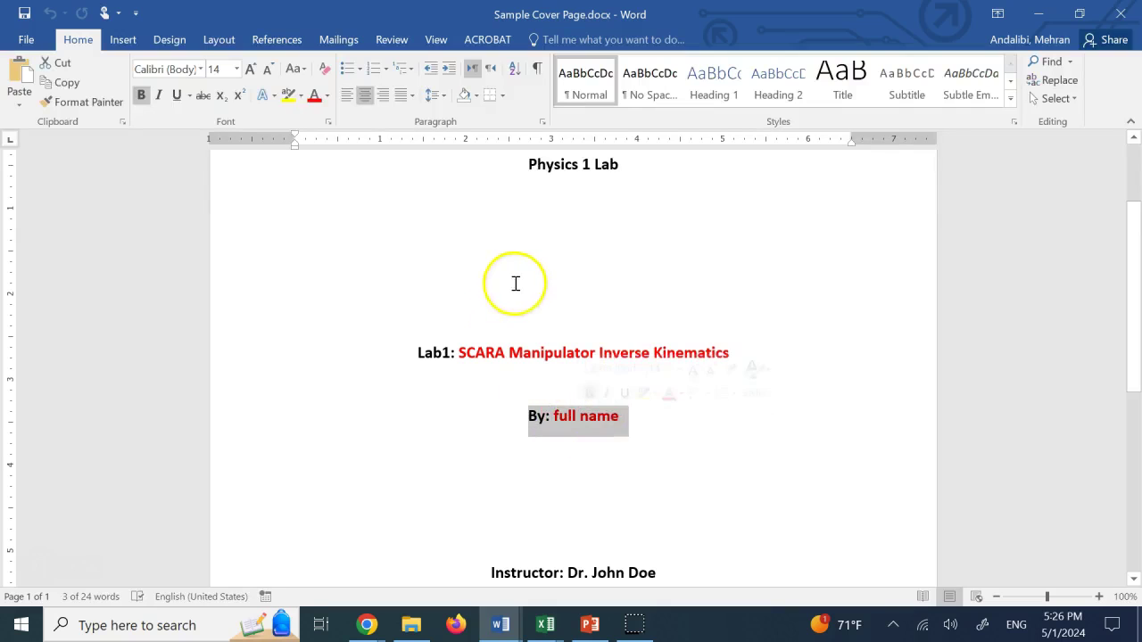
left_click(515, 281)
double_click(572, 418)
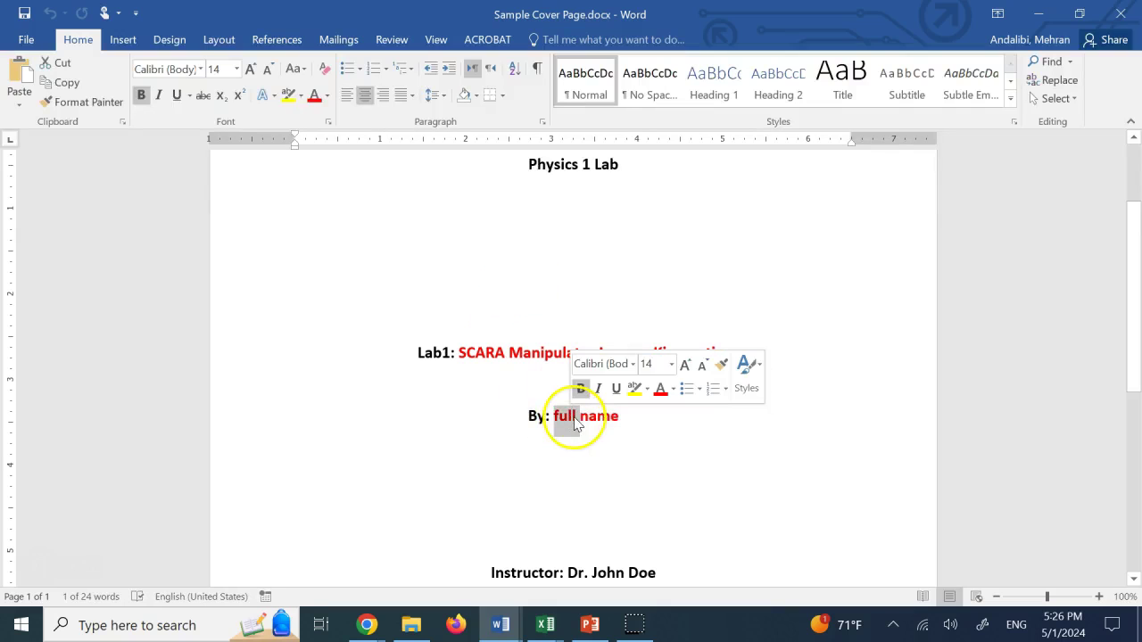
left_click(555, 314)
double_click(589, 417)
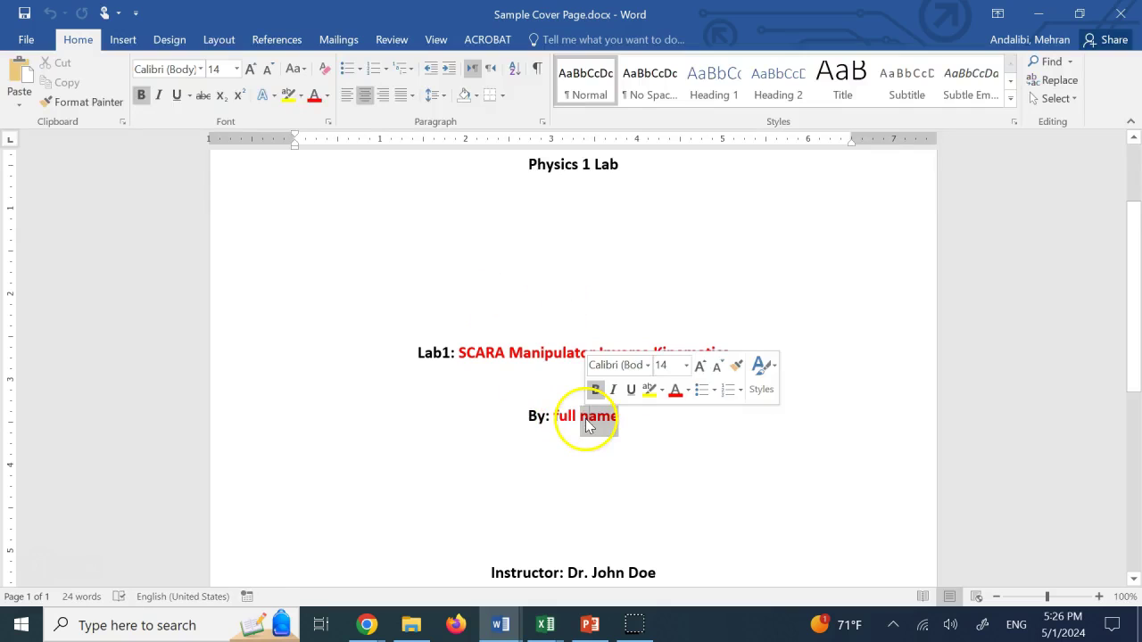
Scroll down the cover page, reselect the title and By lines, then head back to Chrome.
scroll(587, 419, "down", 2)
scroll(585, 418, "down", 2)
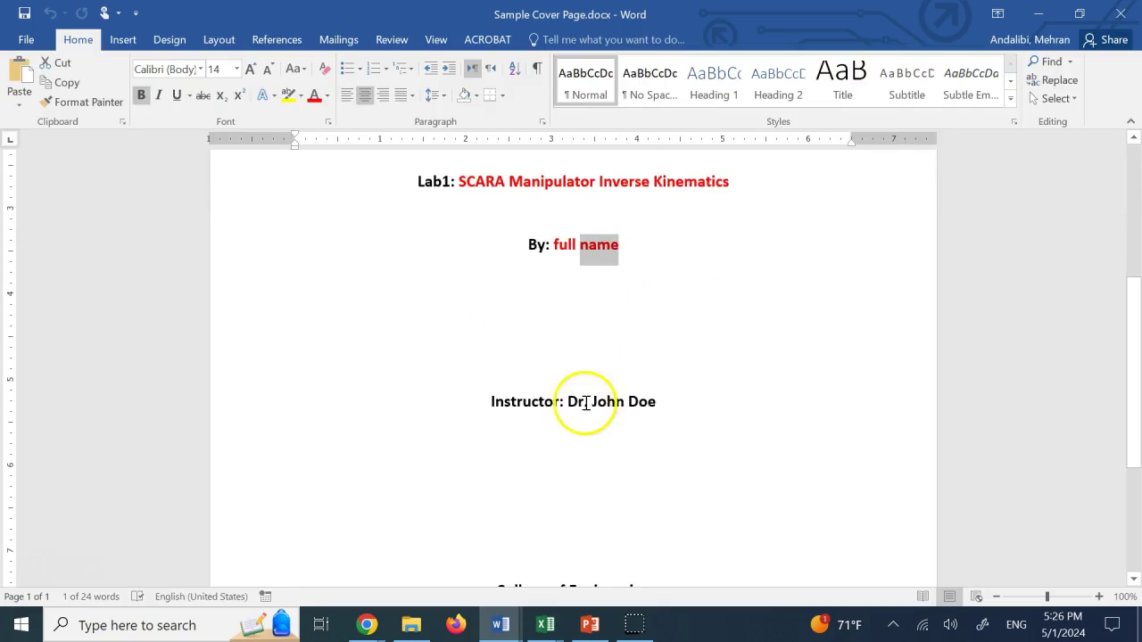
scroll(633, 378, "down", 1)
scroll(592, 490, "down", 2)
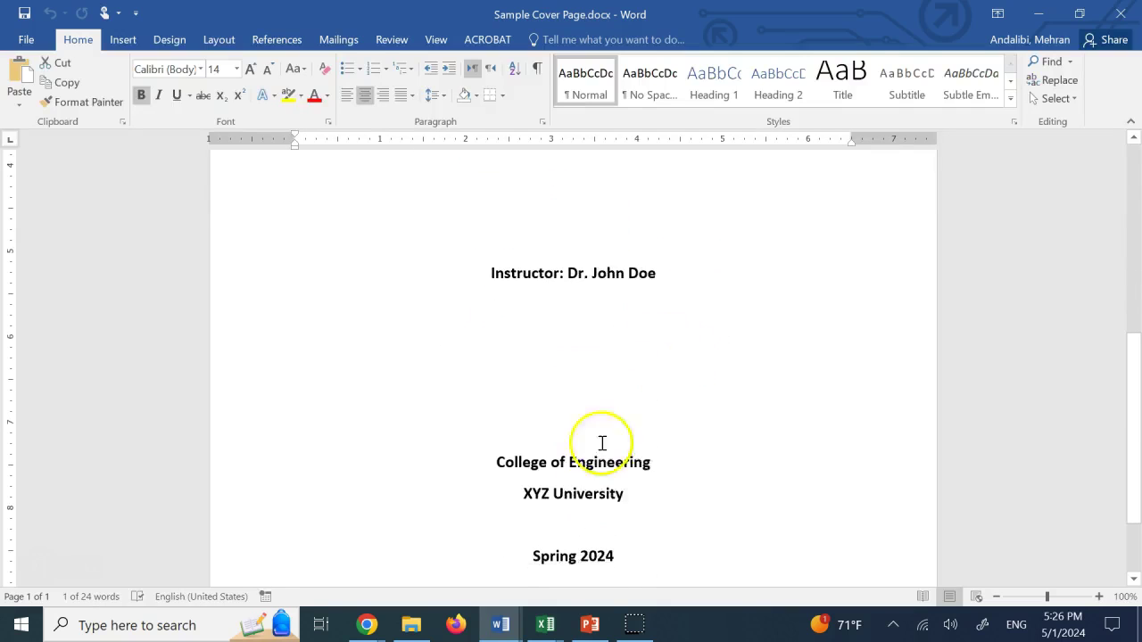
scroll(630, 459, "down", 2)
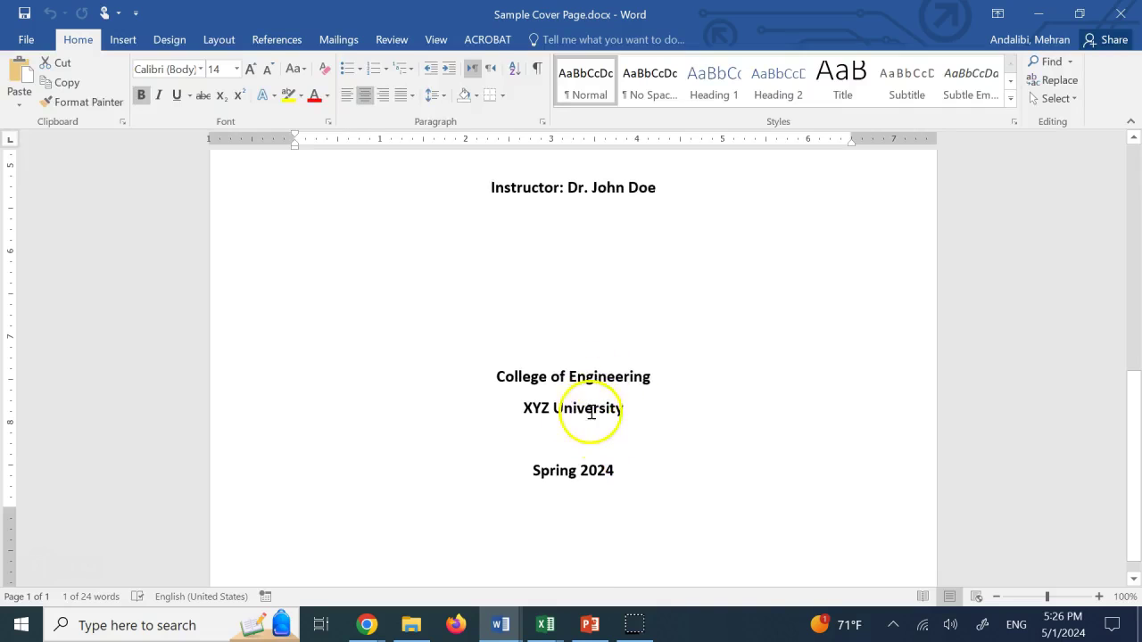
scroll(630, 463, "up", 11)
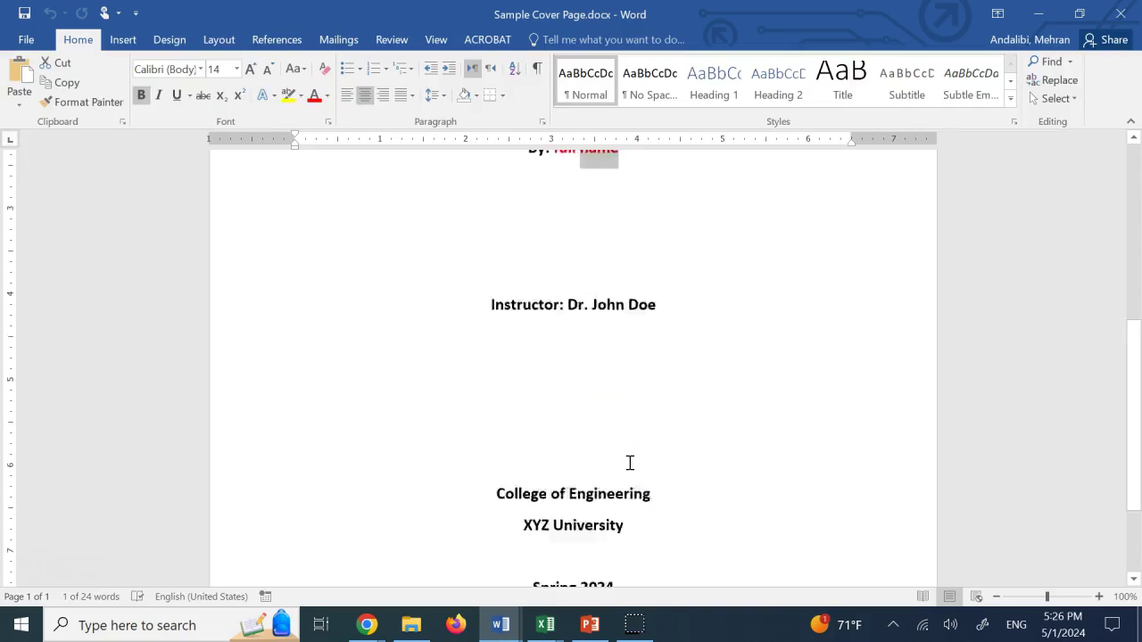
scroll(630, 463, "down", 2)
left_click_drag(646, 468, 454, 399)
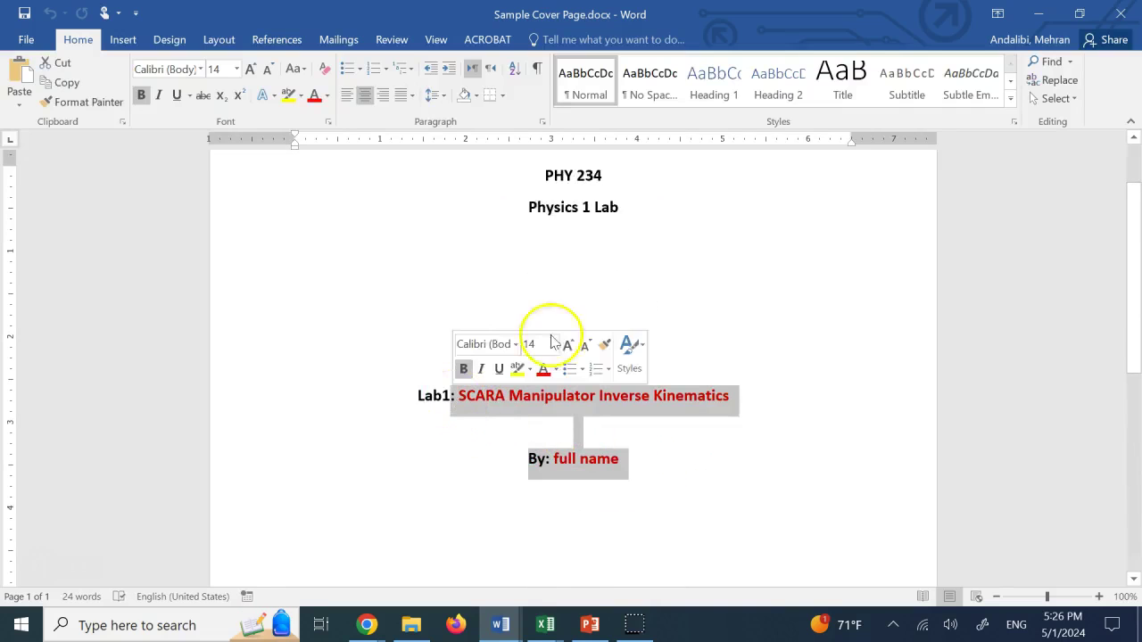
left_click(630, 264)
scroll(630, 280, "down", 8)
scroll(615, 321, "down", 2)
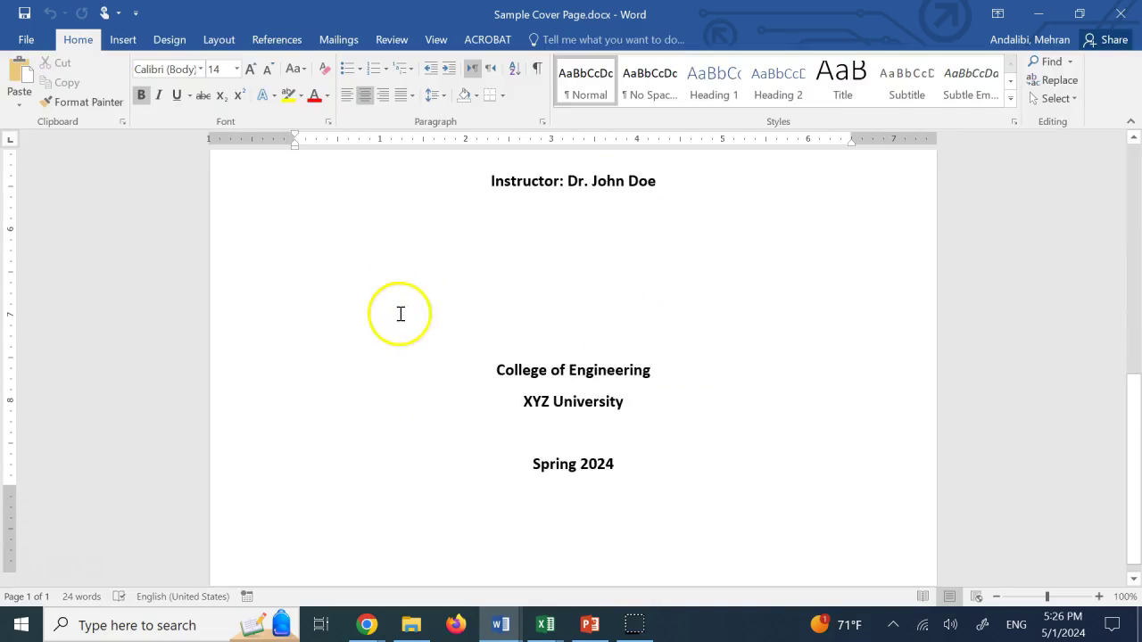
left_click(638, 332)
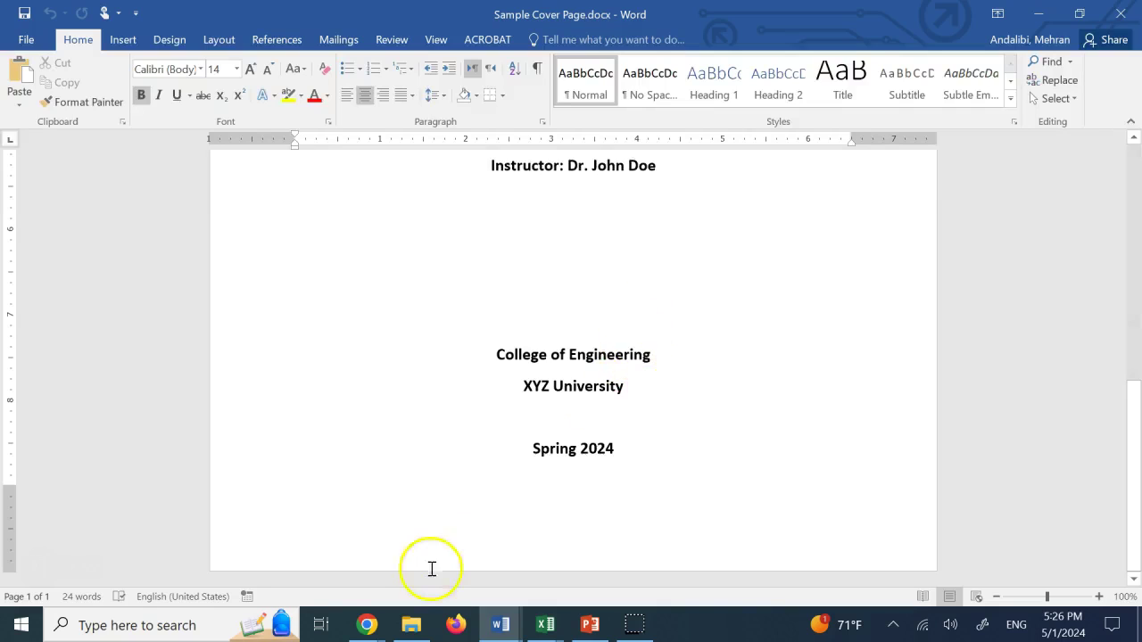
left_click(367, 625)
left_click(472, 547)
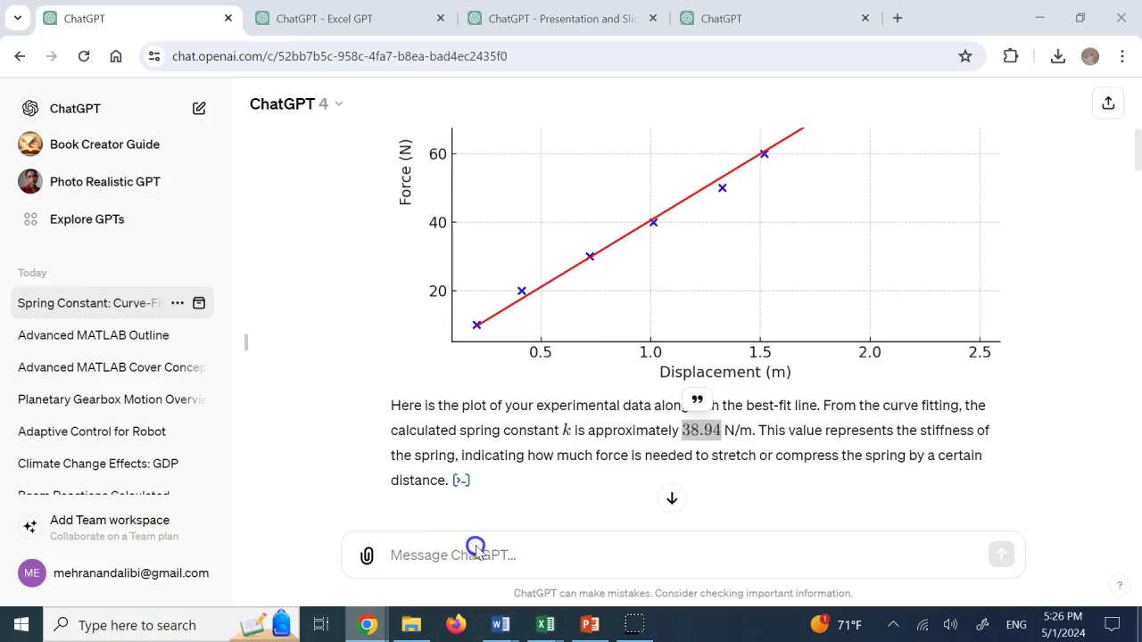
scroll(633, 298, "down", 2)
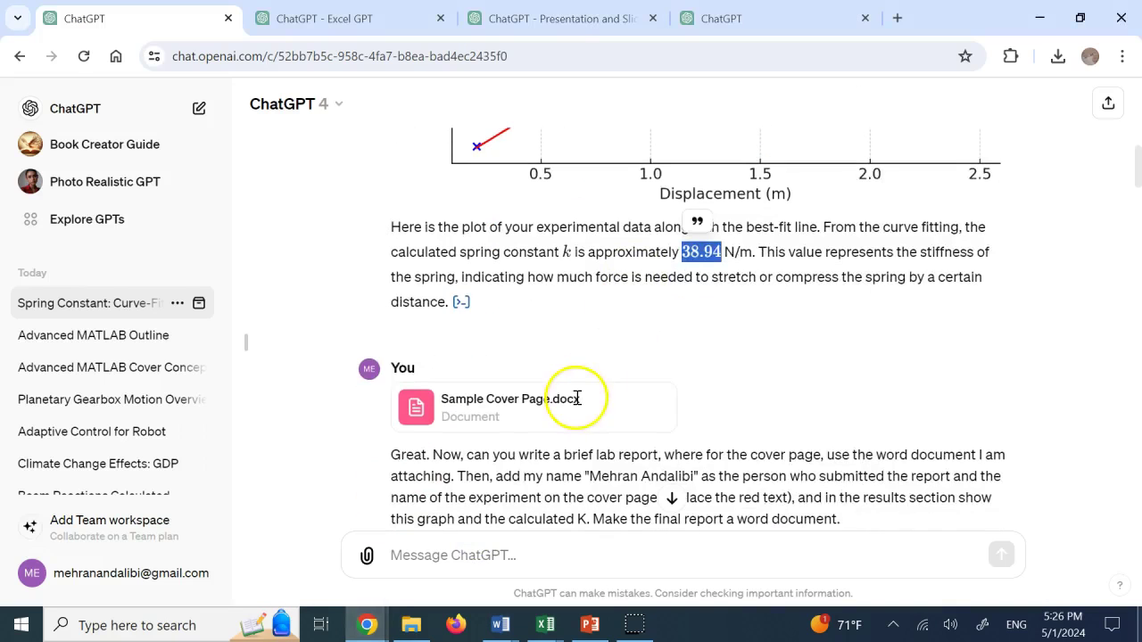
scroll(577, 398, "down", 2)
triple_click(598, 295)
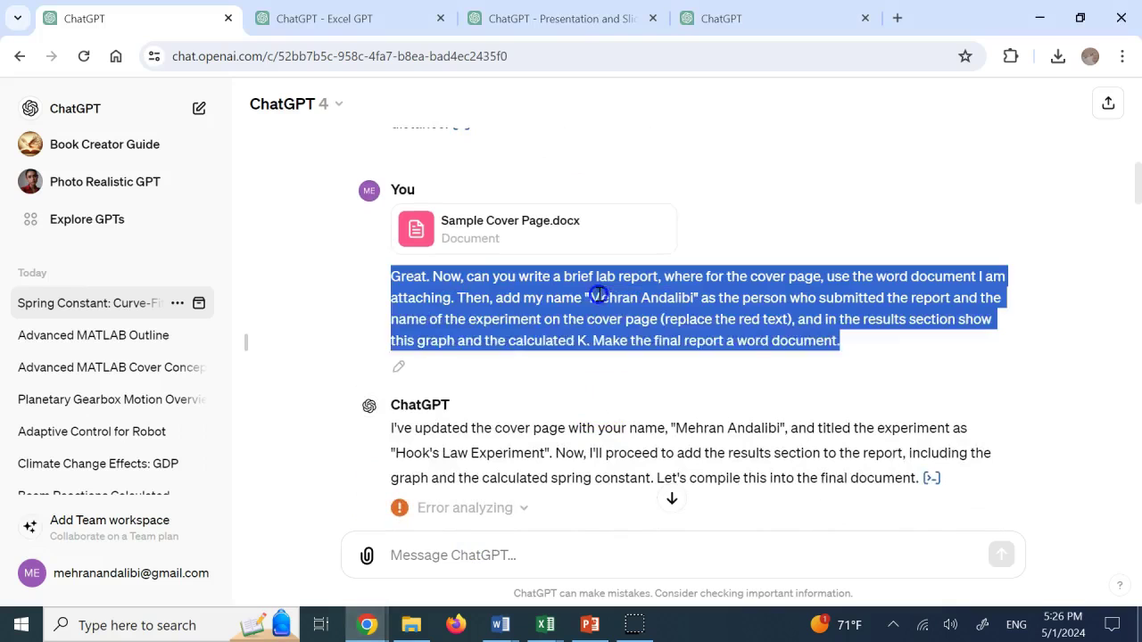
left_click(936, 335)
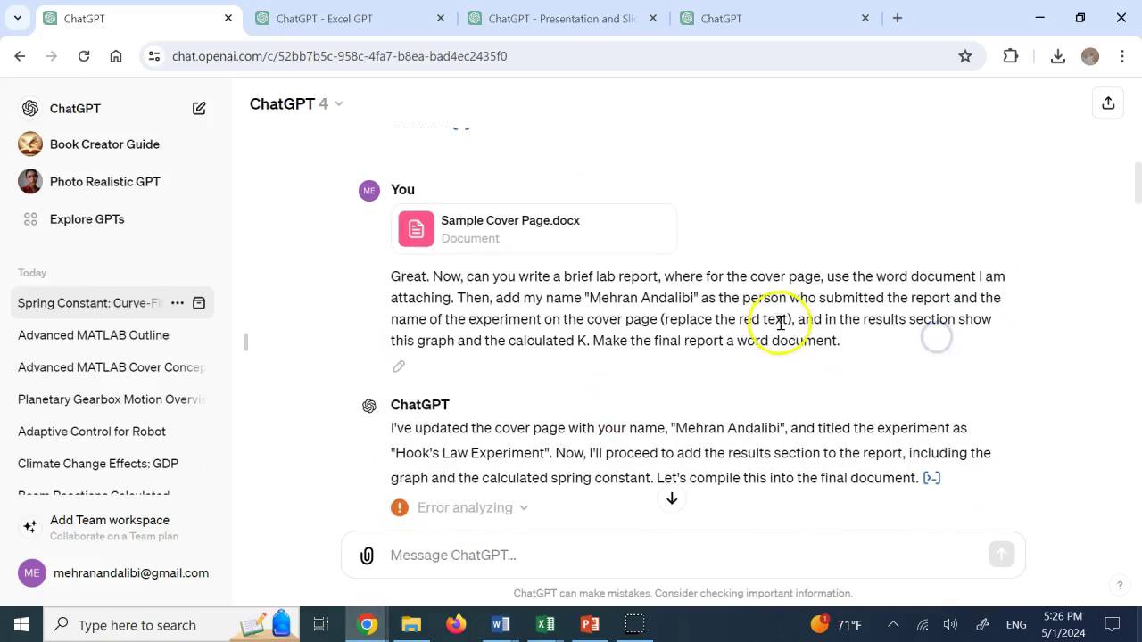
scroll(524, 313, "down", 1)
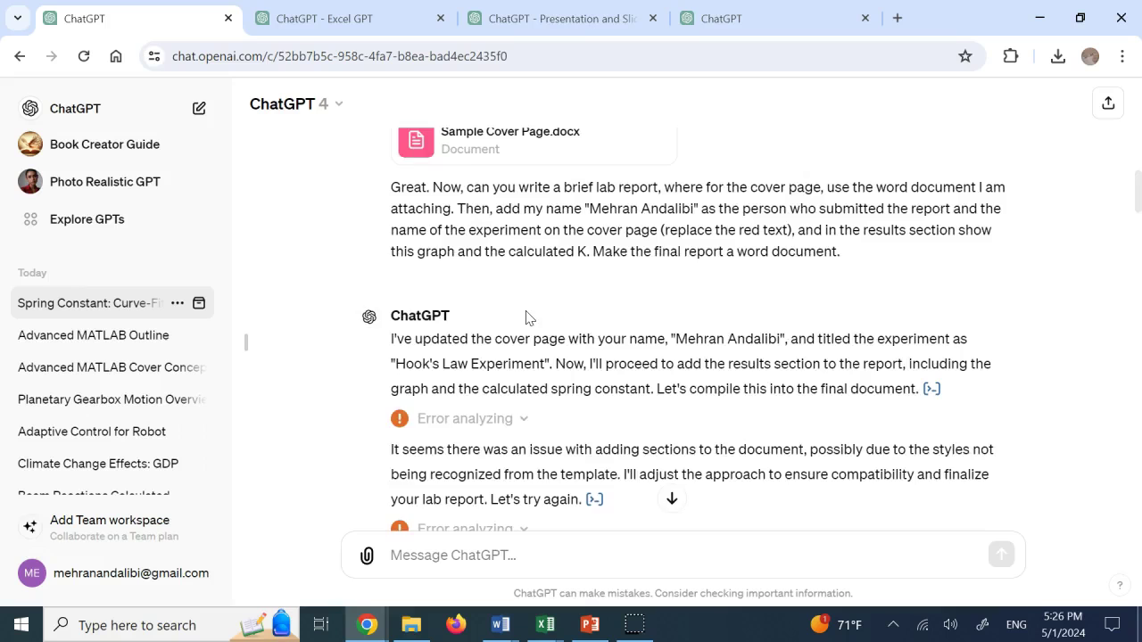
scroll(527, 317, "down", 2)
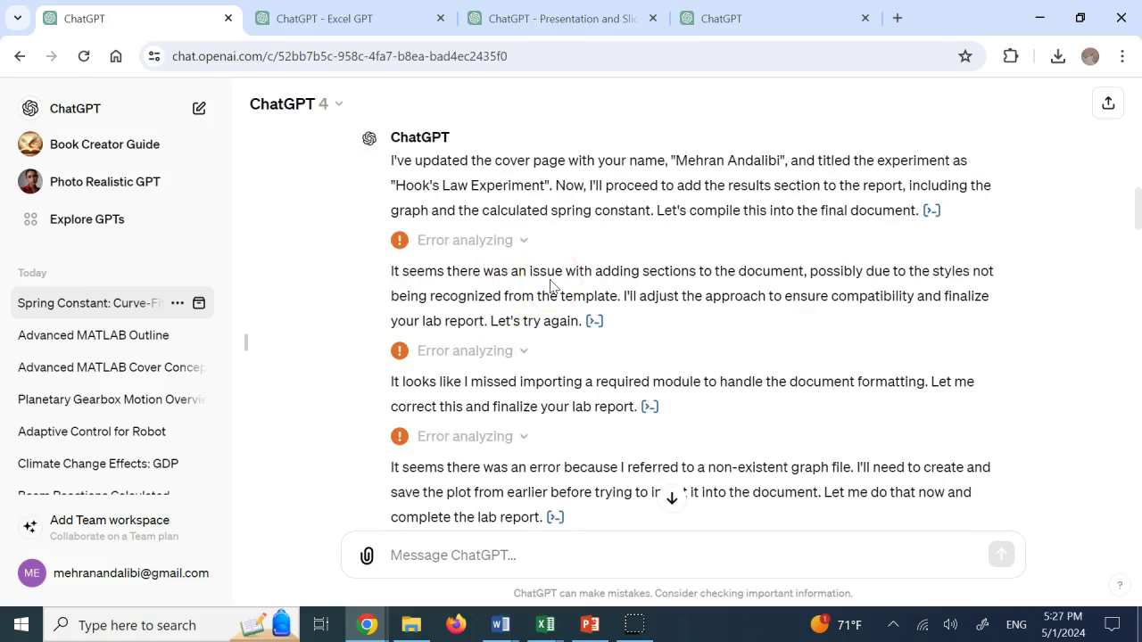
scroll(550, 285, "down", 1)
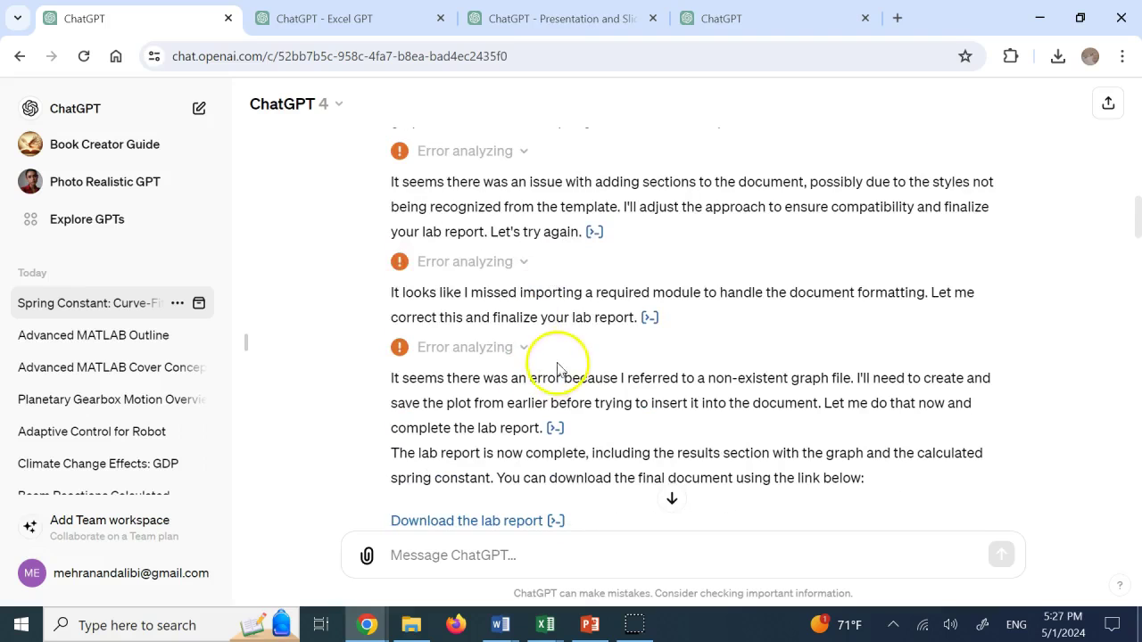
scroll(561, 364, "down", 1)
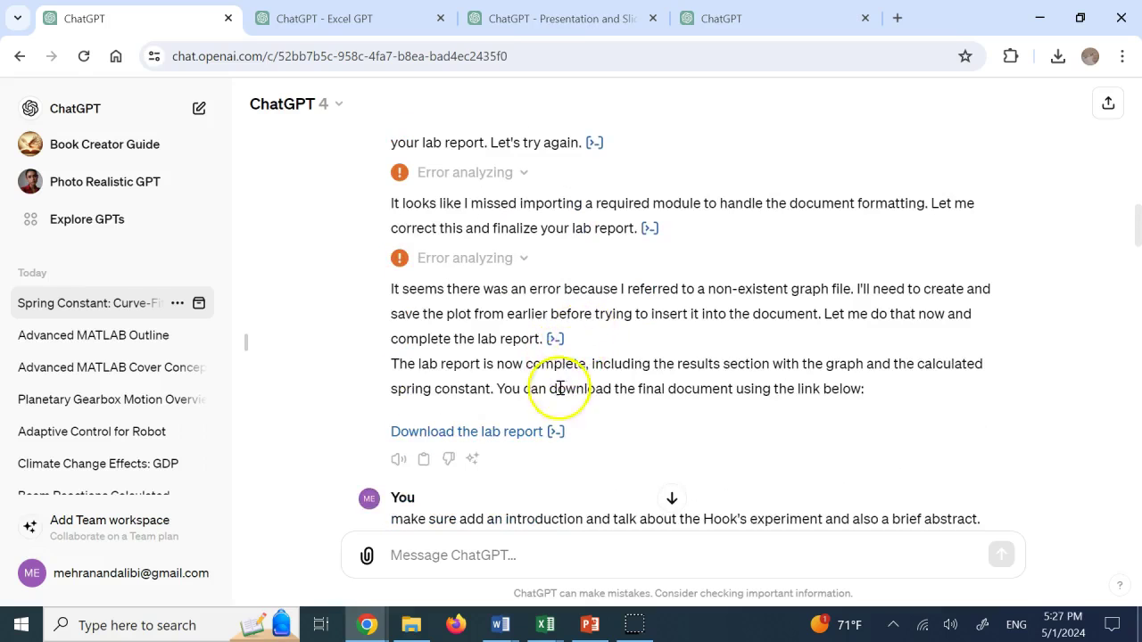
scroll(520, 423, "down", 1)
scroll(506, 347, "up", 2)
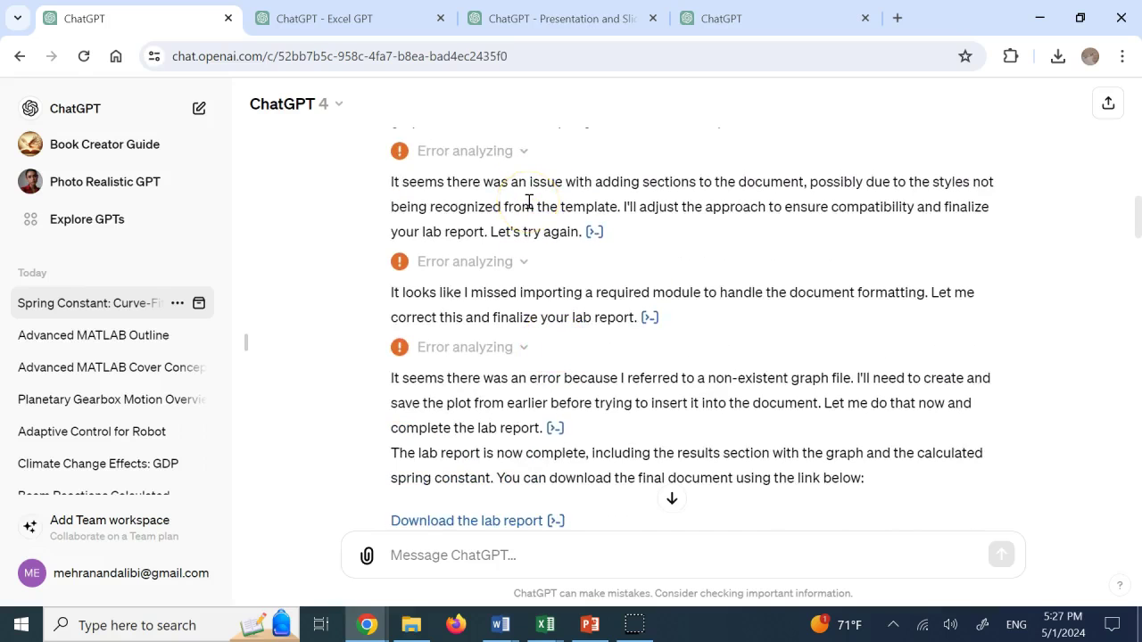
scroll(528, 201, "up", 5)
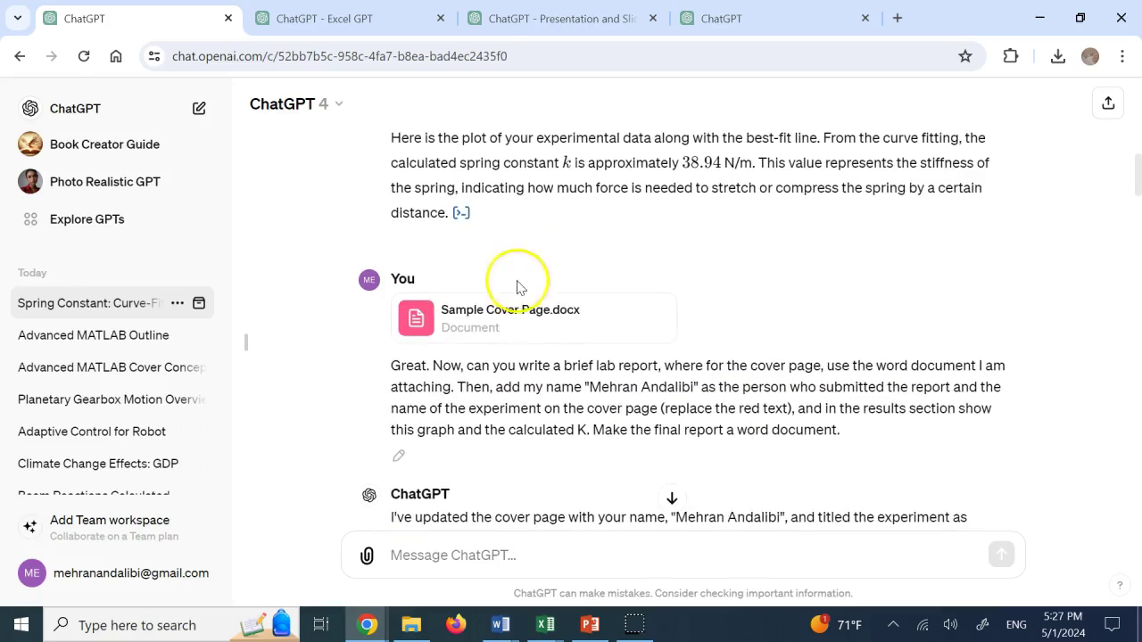
scroll(543, 311, "down", 1)
scroll(557, 299, "up", 3)
scroll(565, 290, "up", 6)
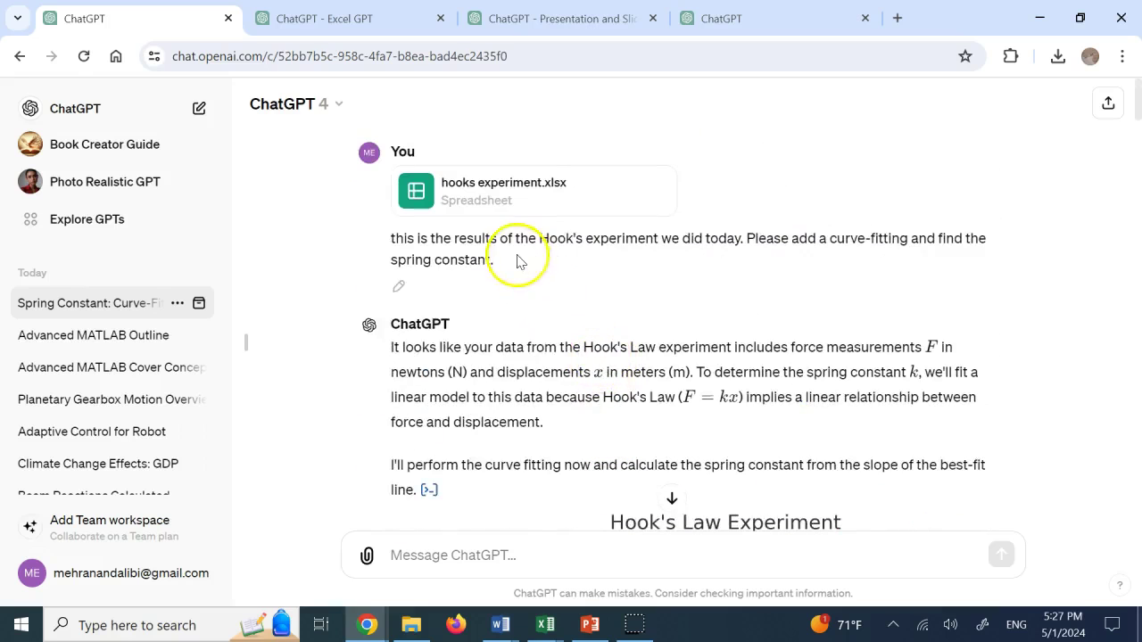
scroll(518, 306, "down", 2)
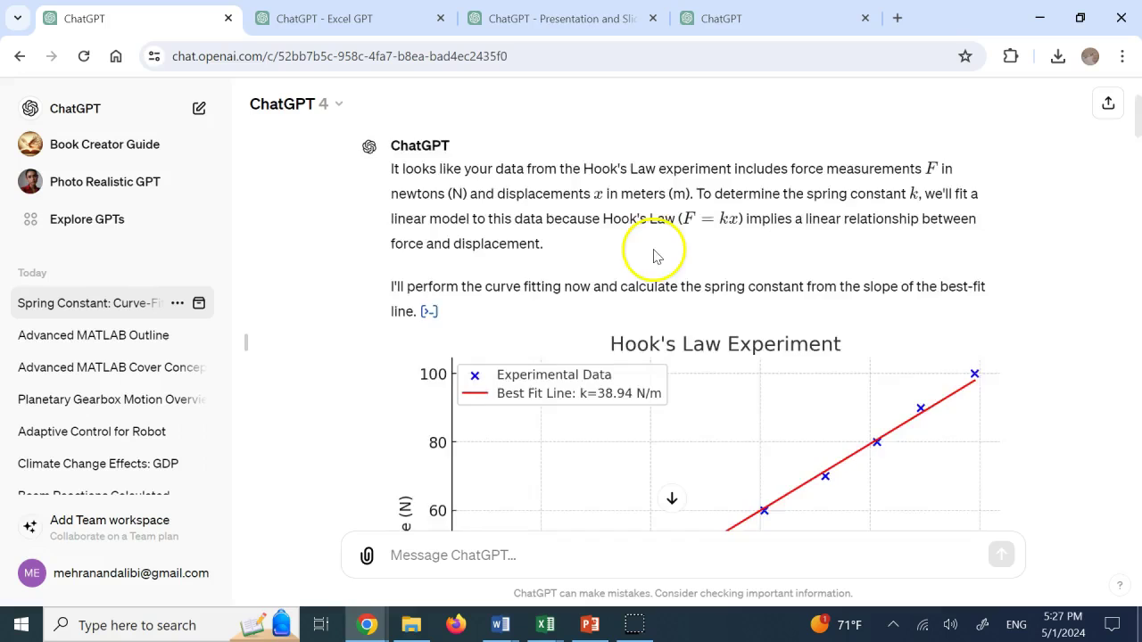
scroll(657, 257, "down", 6)
scroll(654, 259, "down", 2)
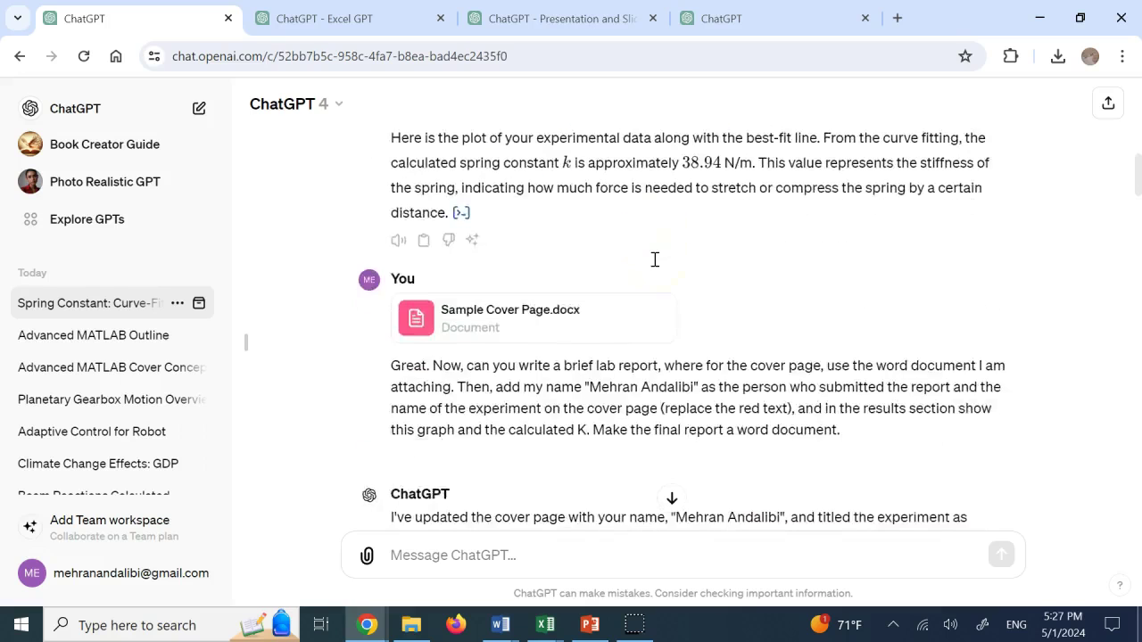
left_click_drag(520, 277, 656, 278)
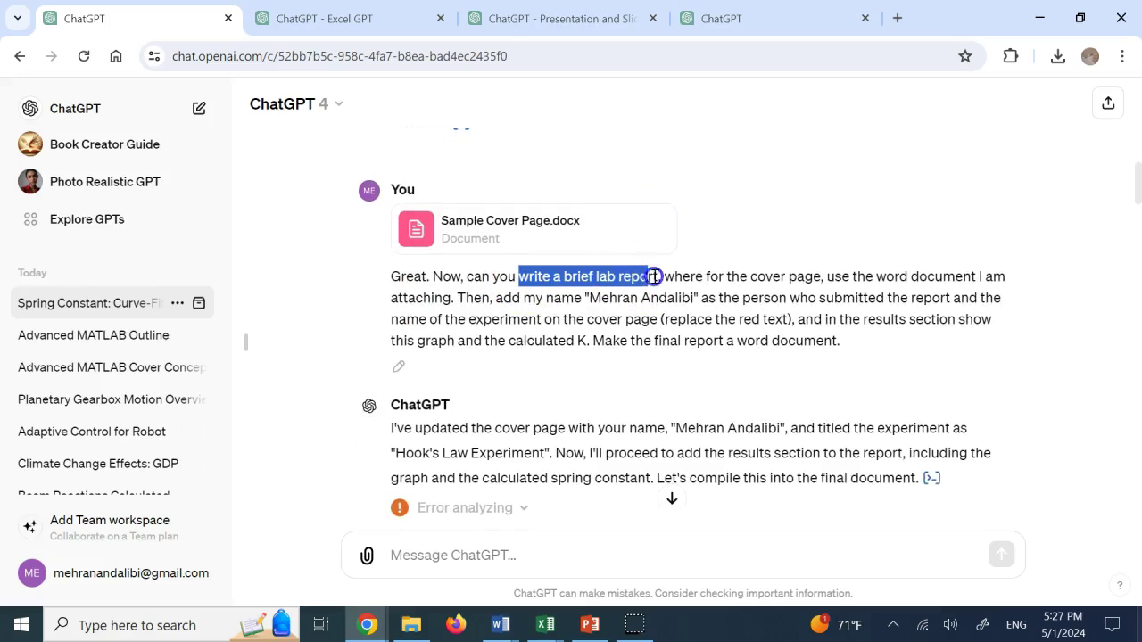
left_click(788, 276)
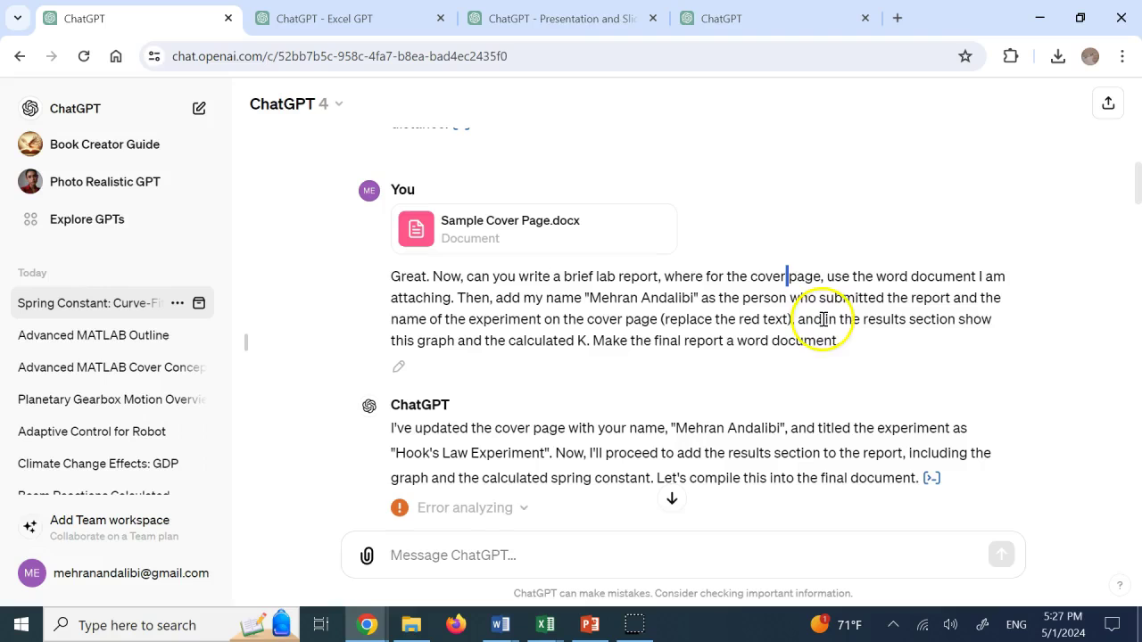
left_click_drag(829, 318, 501, 340)
left_click(650, 343)
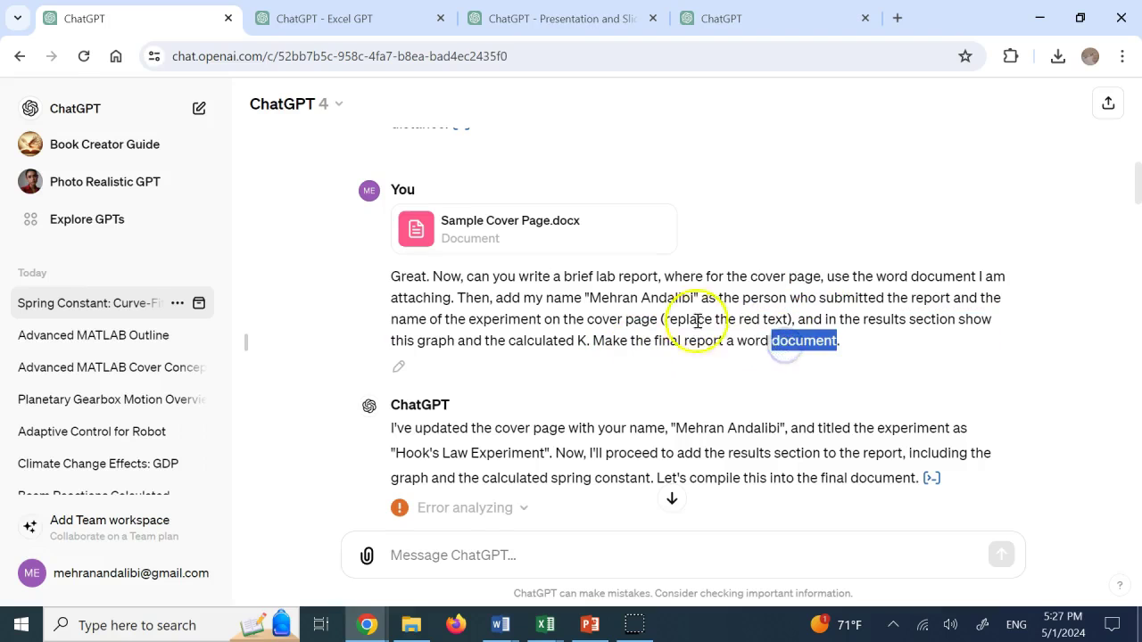
scroll(665, 323, "down", 1)
scroll(632, 251, "down", 3)
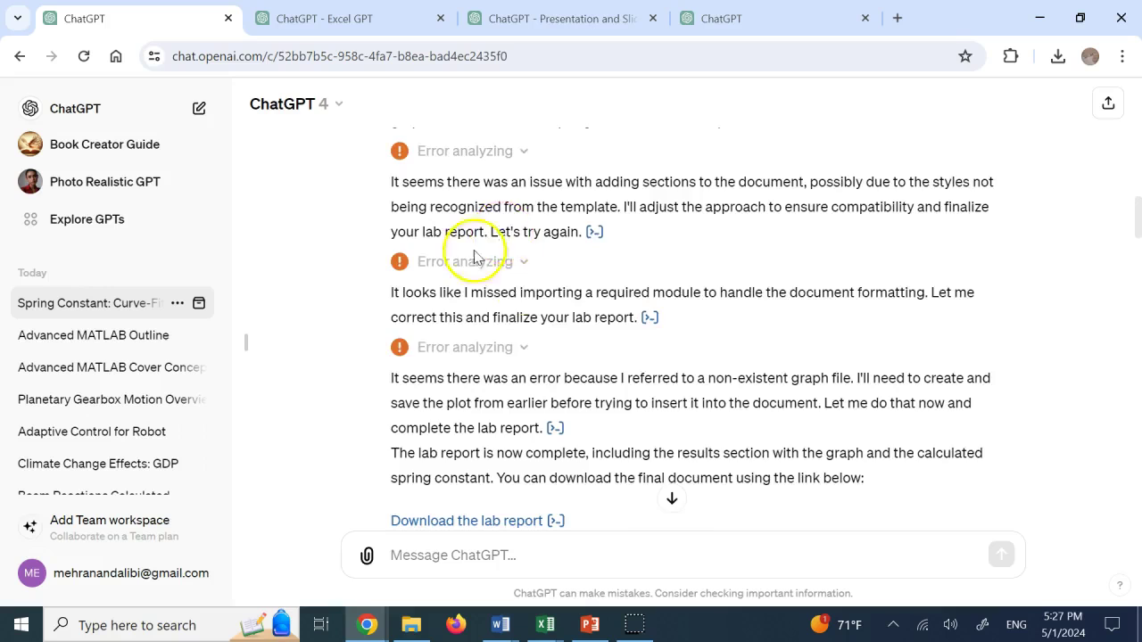
scroll(531, 284, "down", 3)
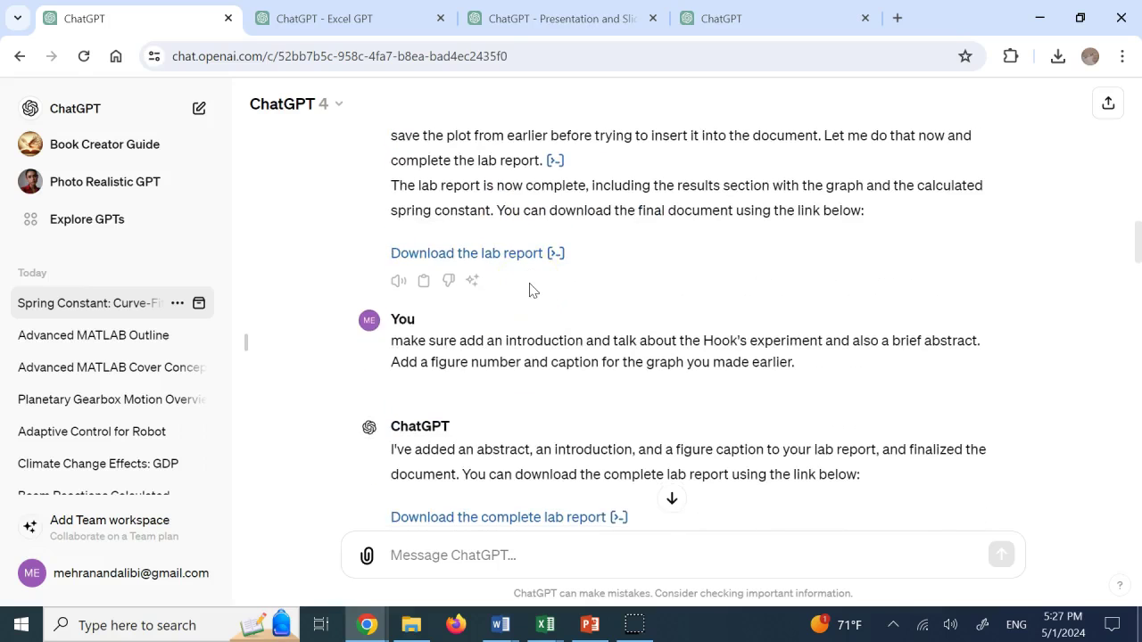
double_click(513, 346)
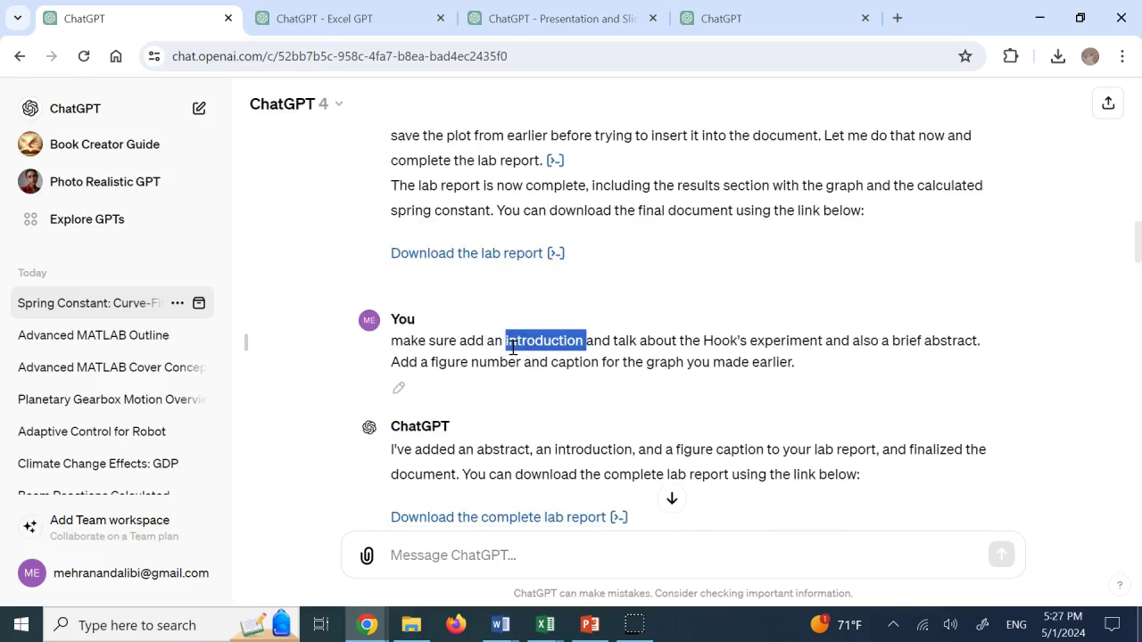
triple_click(718, 335)
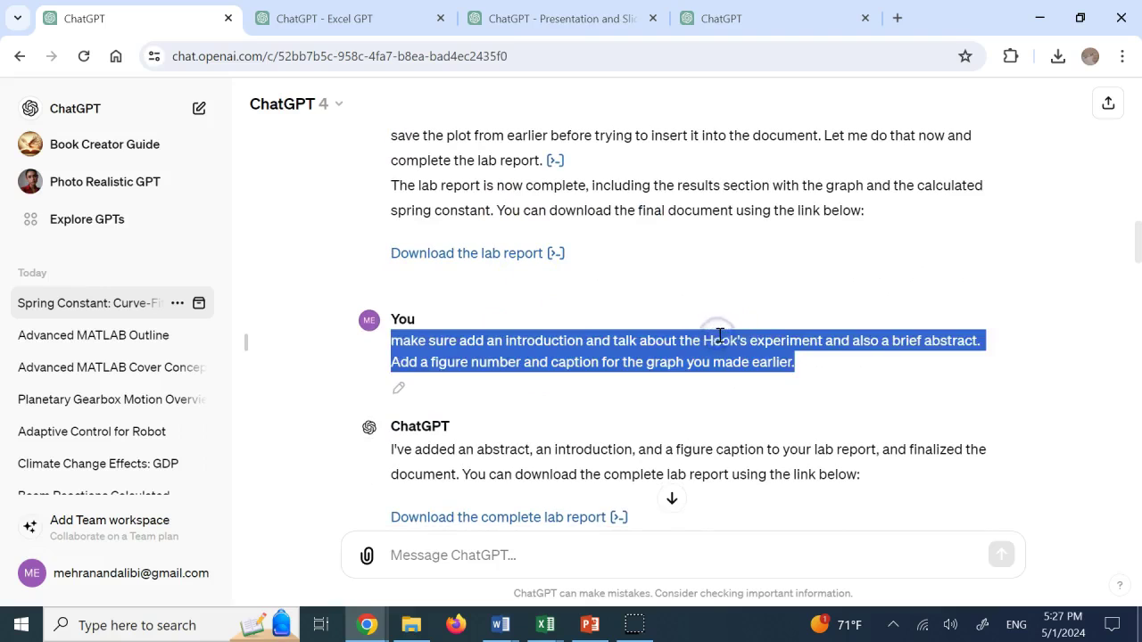
left_click(719, 336)
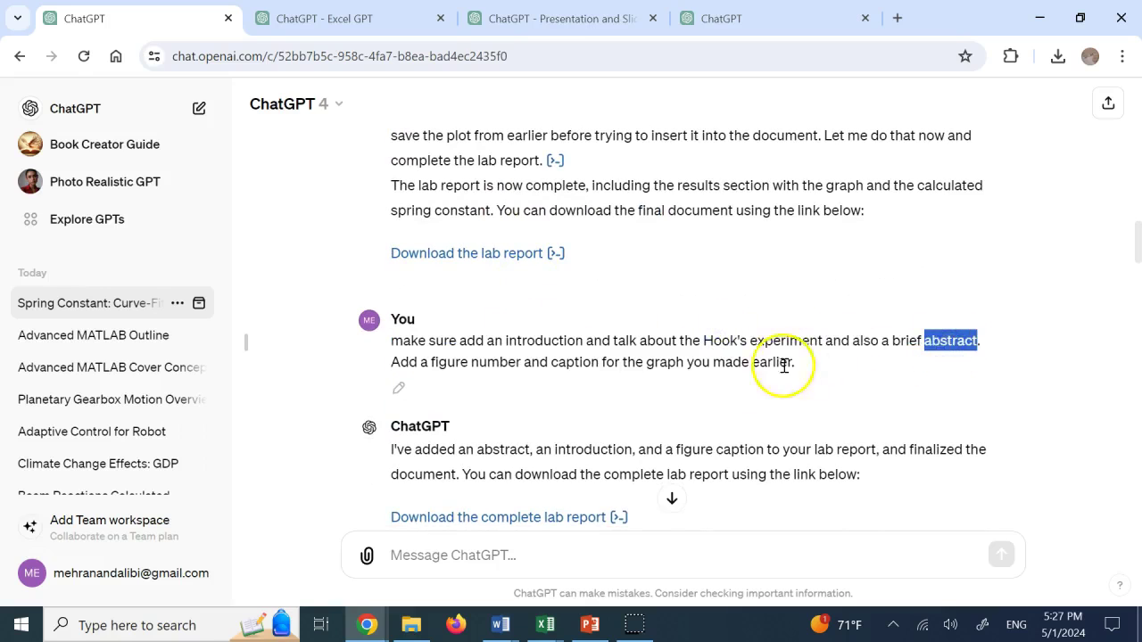
left_click(747, 364)
double_click(442, 363)
left_click(502, 362)
scroll(576, 357, "down", 3)
scroll(536, 344, "down", 3)
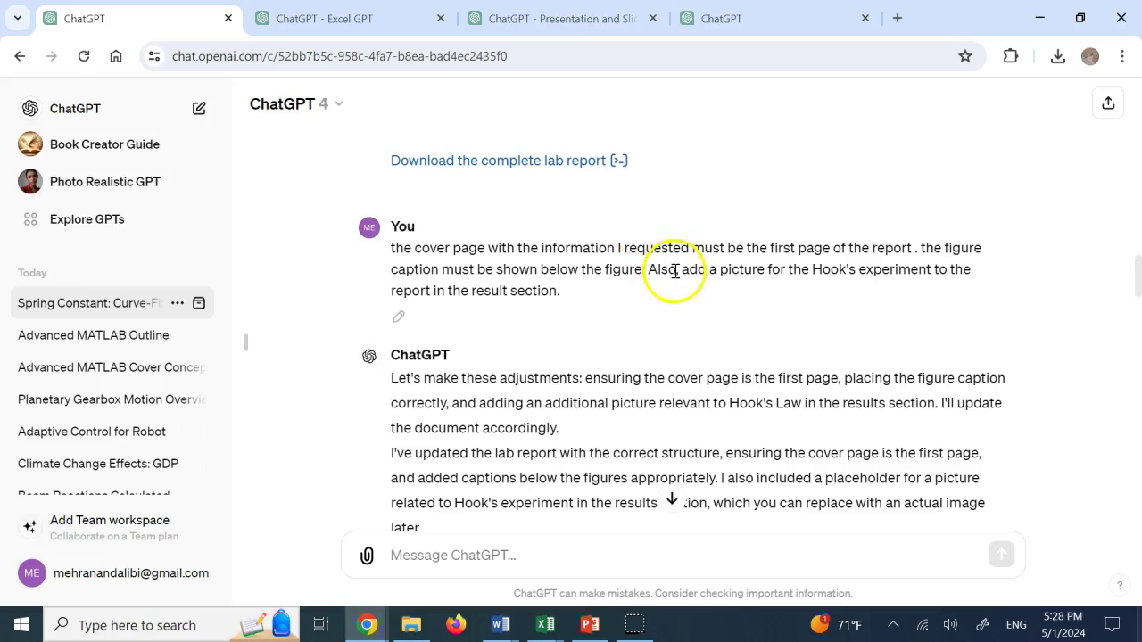
left_click_drag(649, 269, 653, 290)
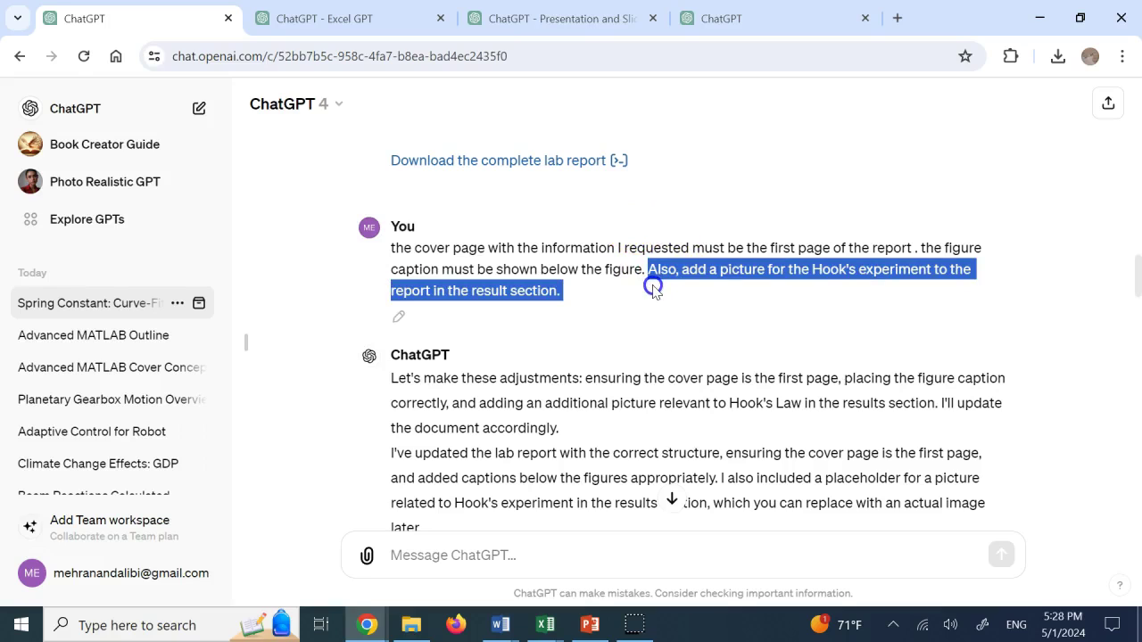
left_click(544, 323)
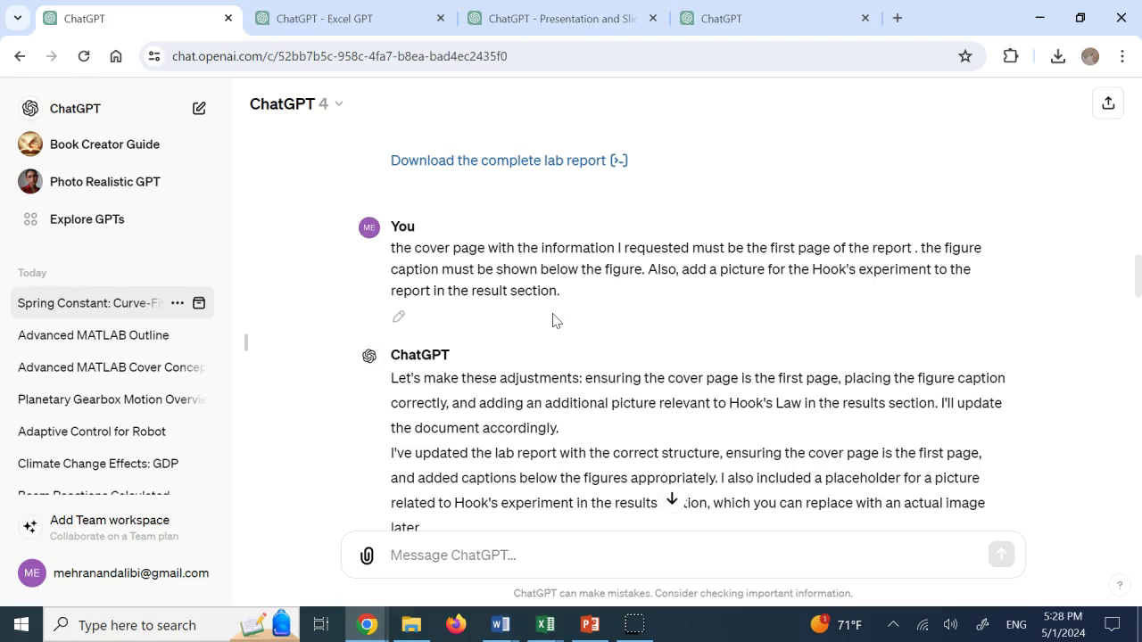
Scroll down to the generated spring-setup image and its caption, then switch over to Word.
scroll(554, 320, "down", 3)
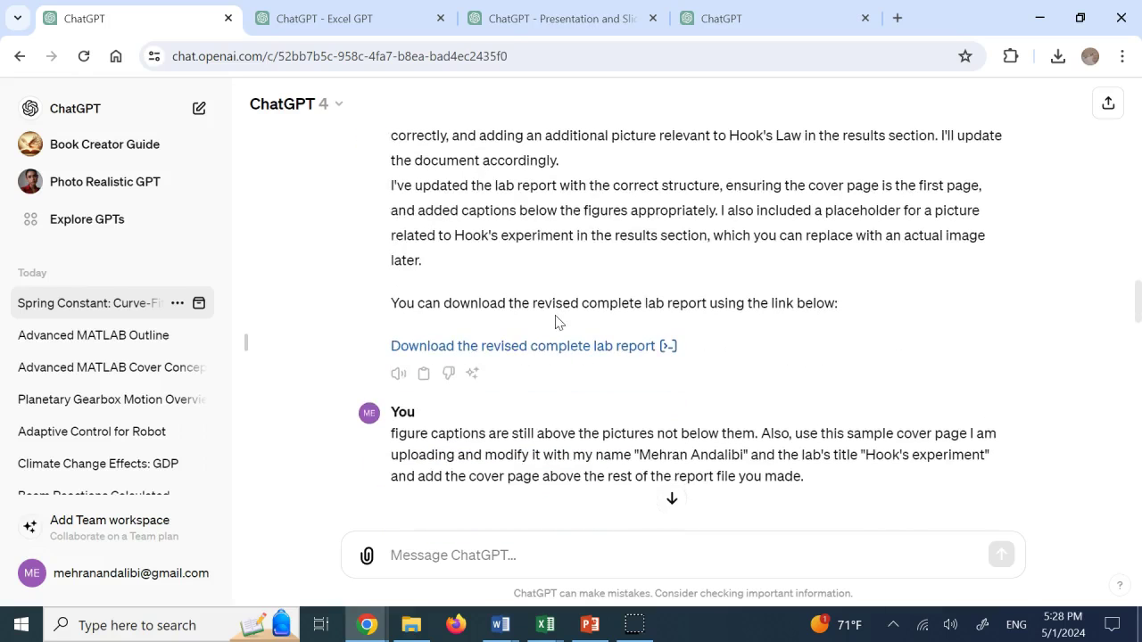
scroll(576, 235, "down", 8)
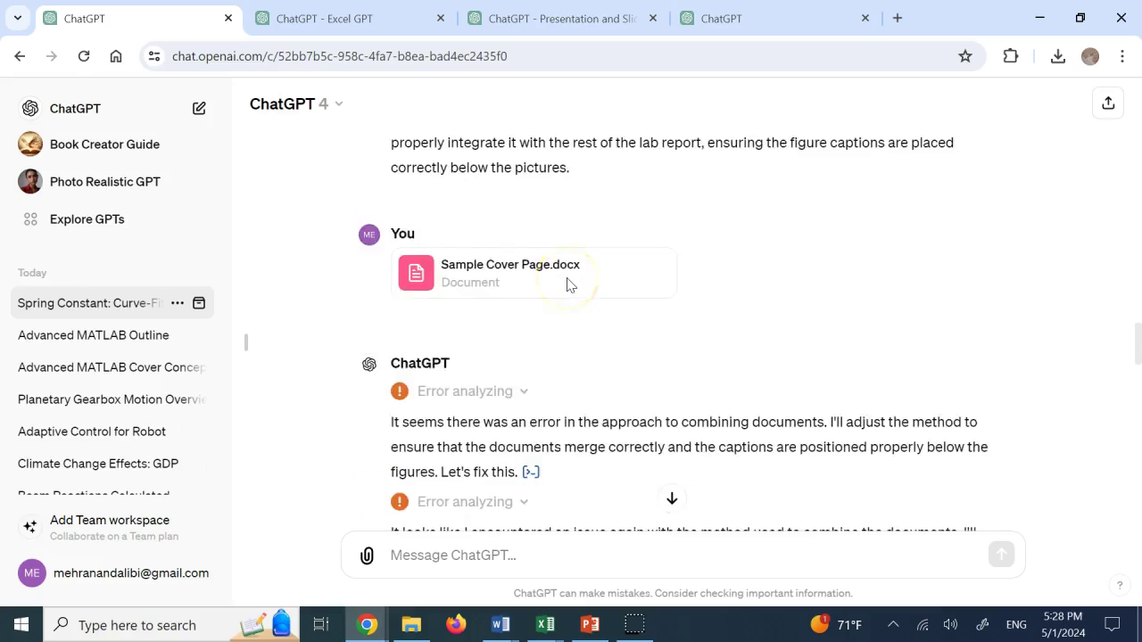
scroll(571, 284, "down", 5)
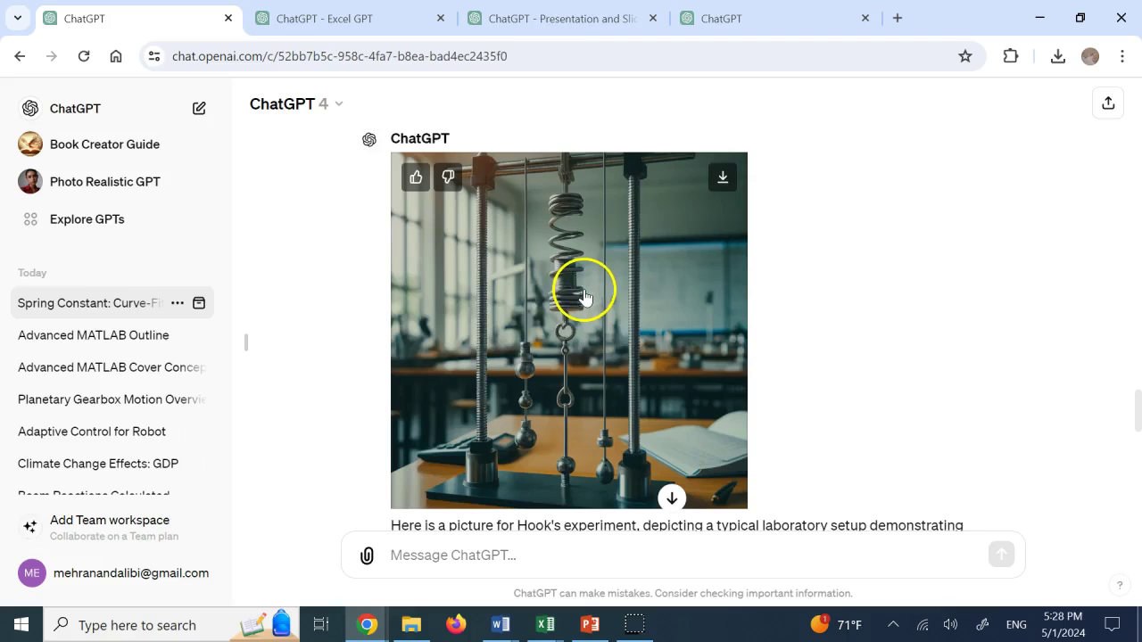
scroll(571, 327, "down", 1)
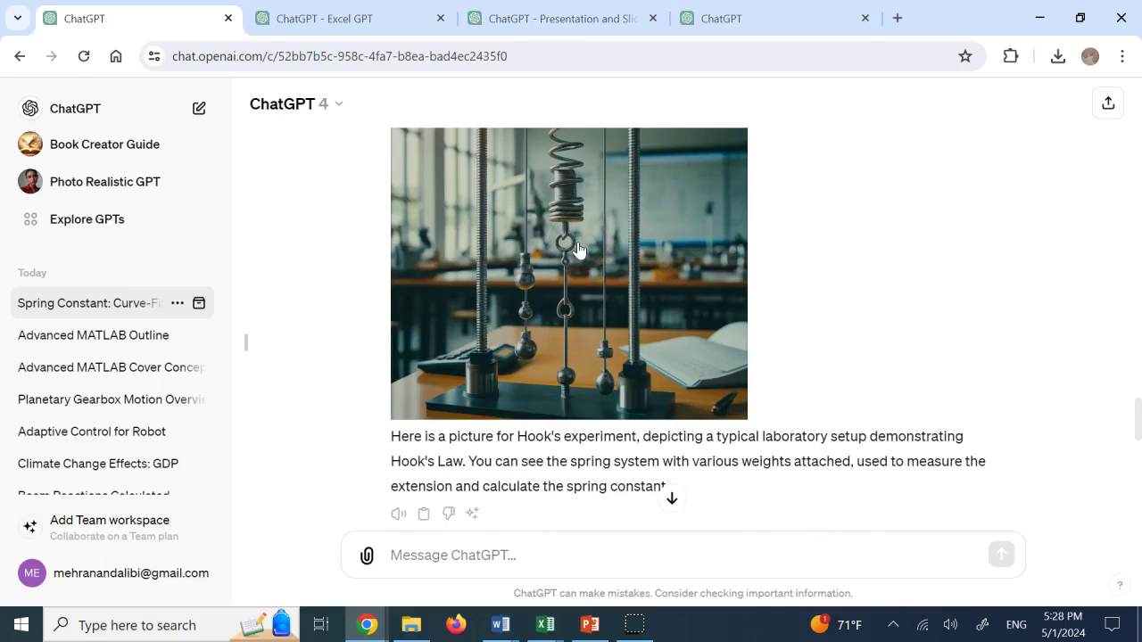
scroll(578, 250, "up", 2)
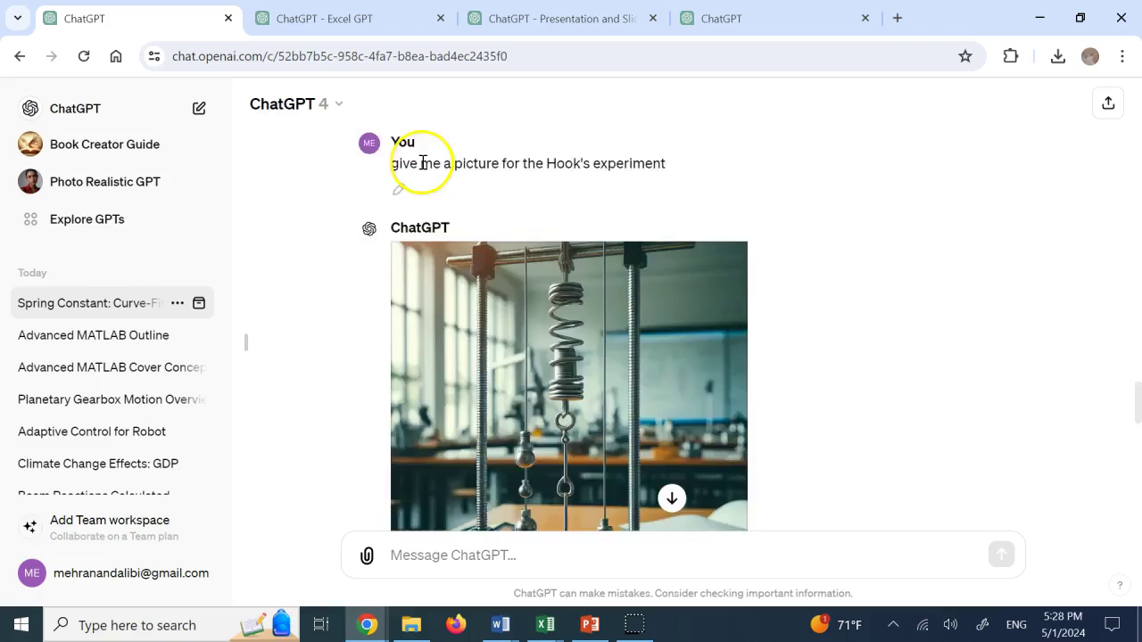
scroll(424, 163, "up", 3)
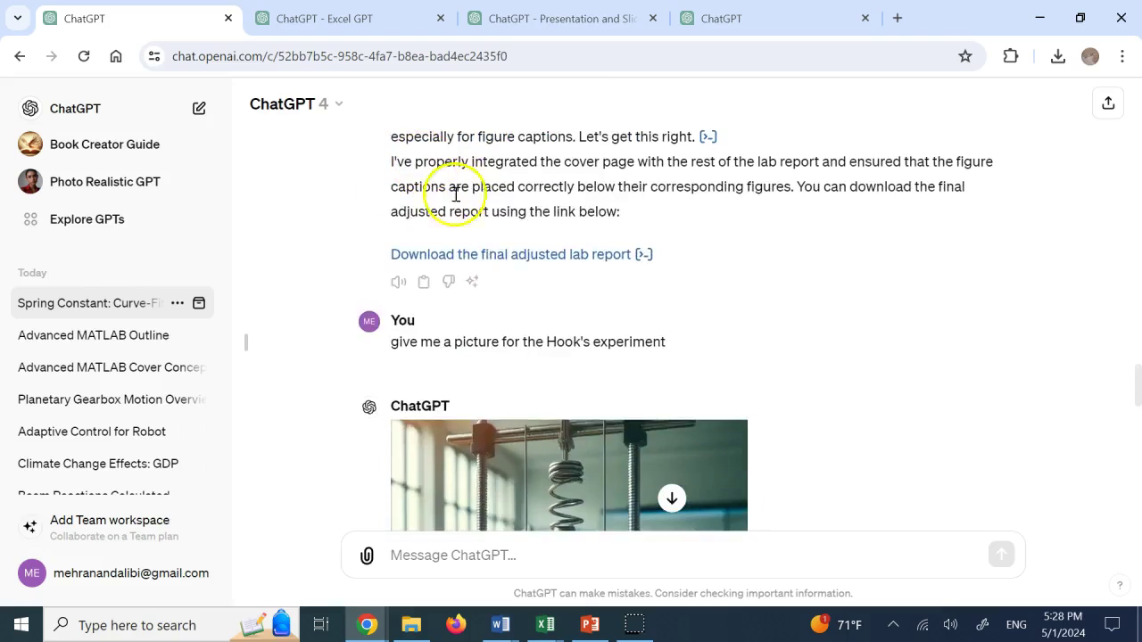
left_click(507, 625)
Open Final Adjusted Report.docx and check the cover title 'Hook's Law Experiment'.
left_click(563, 553)
scroll(673, 440, "up", 5)
scroll(673, 440, "up", 6)
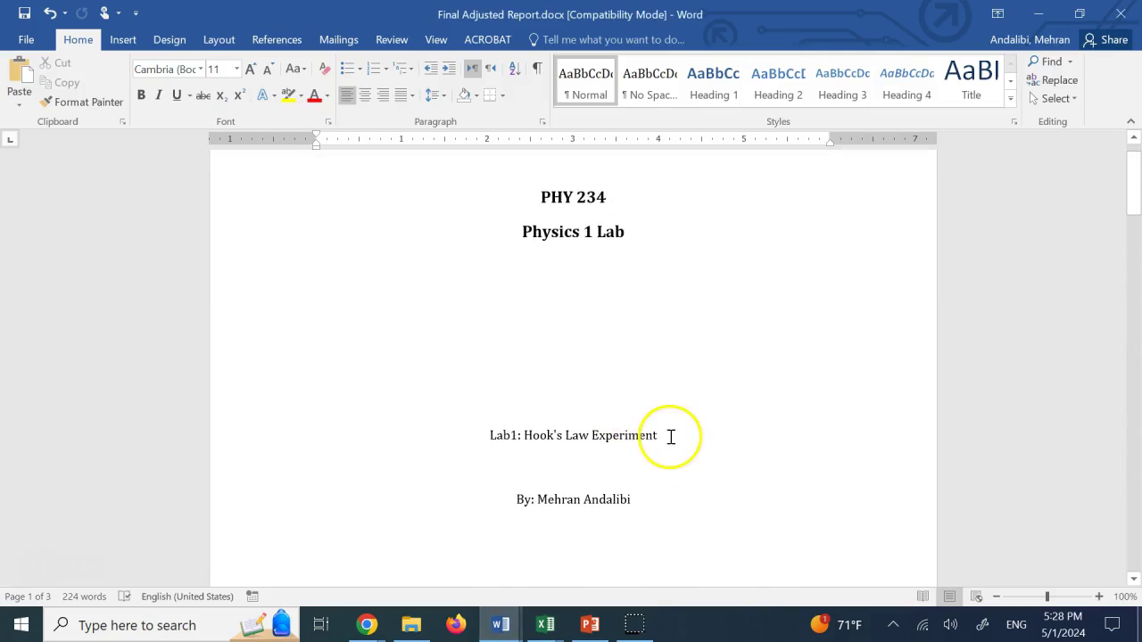
left_click_drag(671, 437, 526, 437)
left_click(650, 280)
scroll(642, 406, "down", 2)
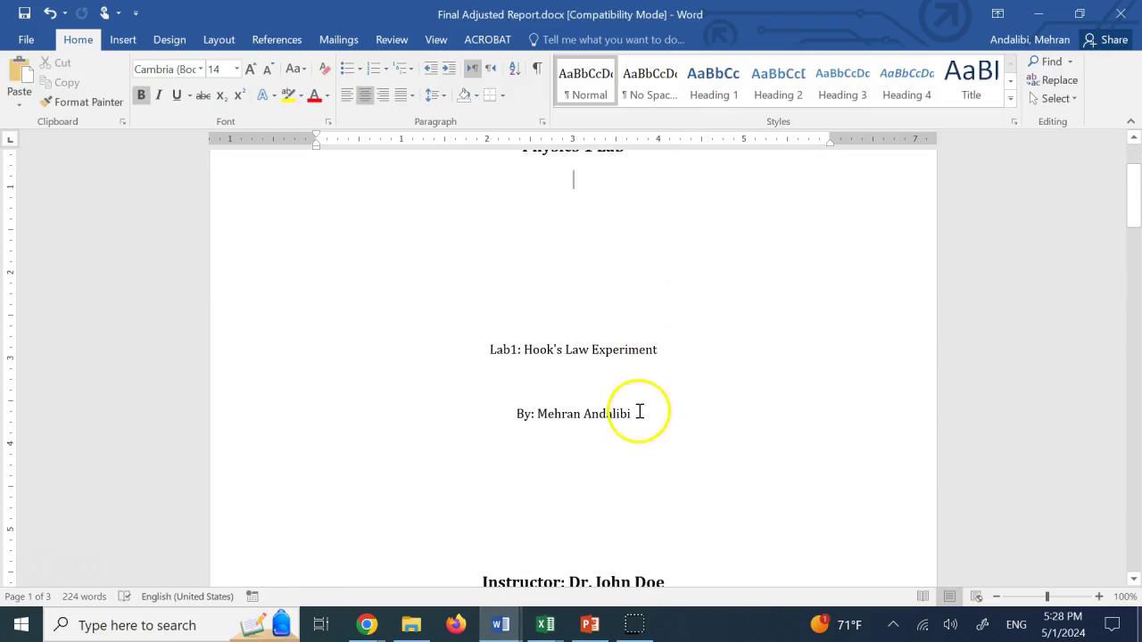
left_click_drag(622, 412, 551, 413)
Review the Abstract and Introduction paragraphs, including the F = kx formula.
scroll(730, 223, "down", 7)
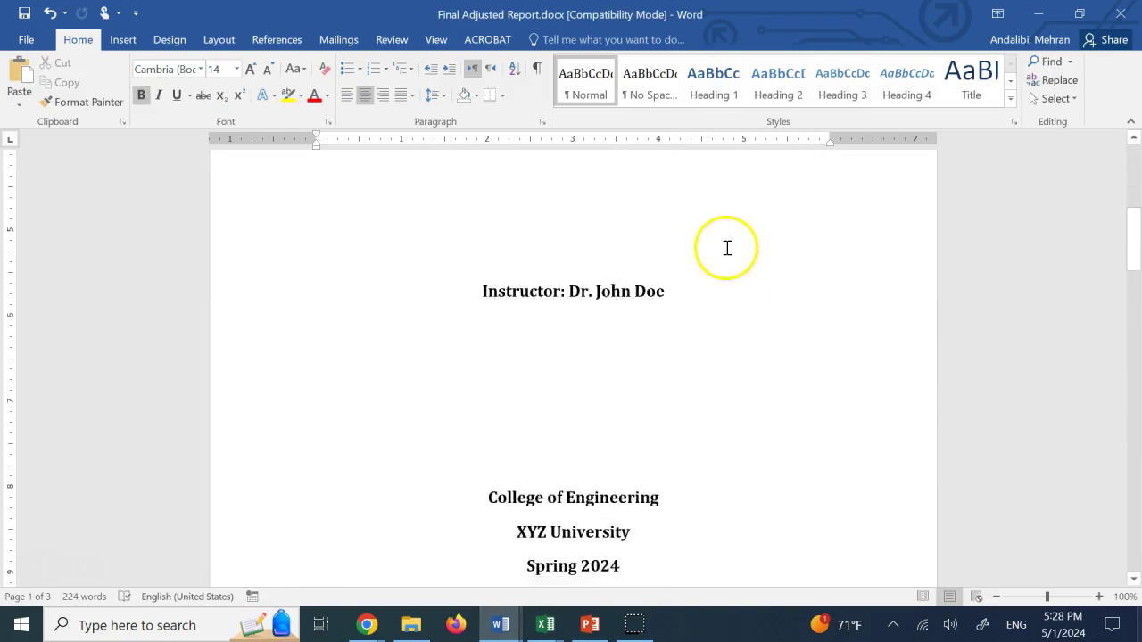
scroll(727, 248, "down", 10)
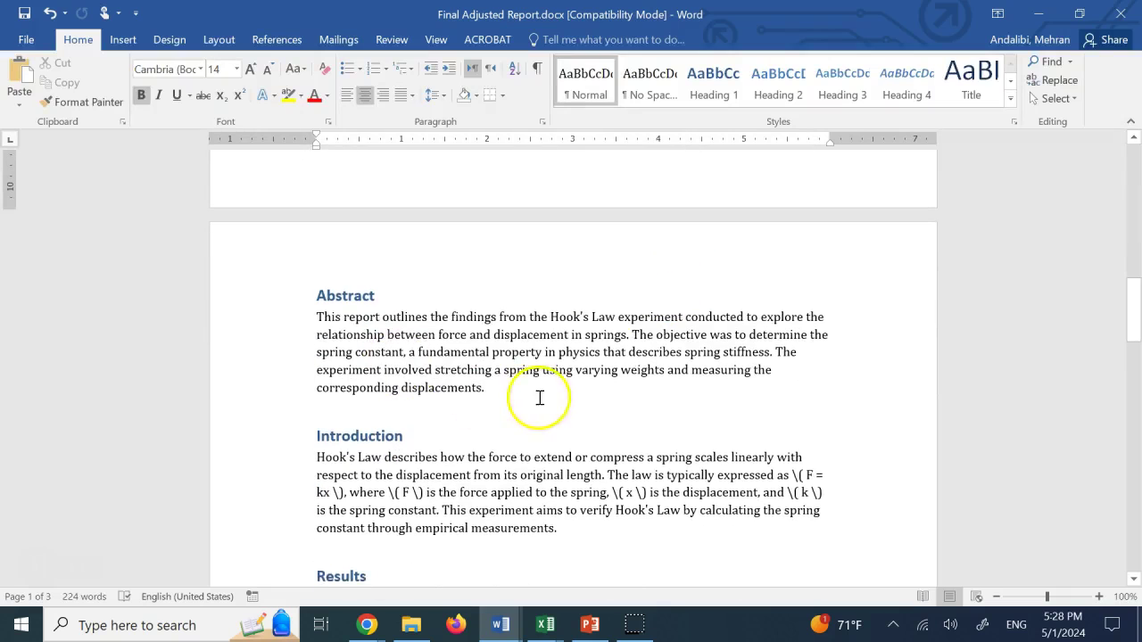
left_click_drag(537, 400, 317, 304)
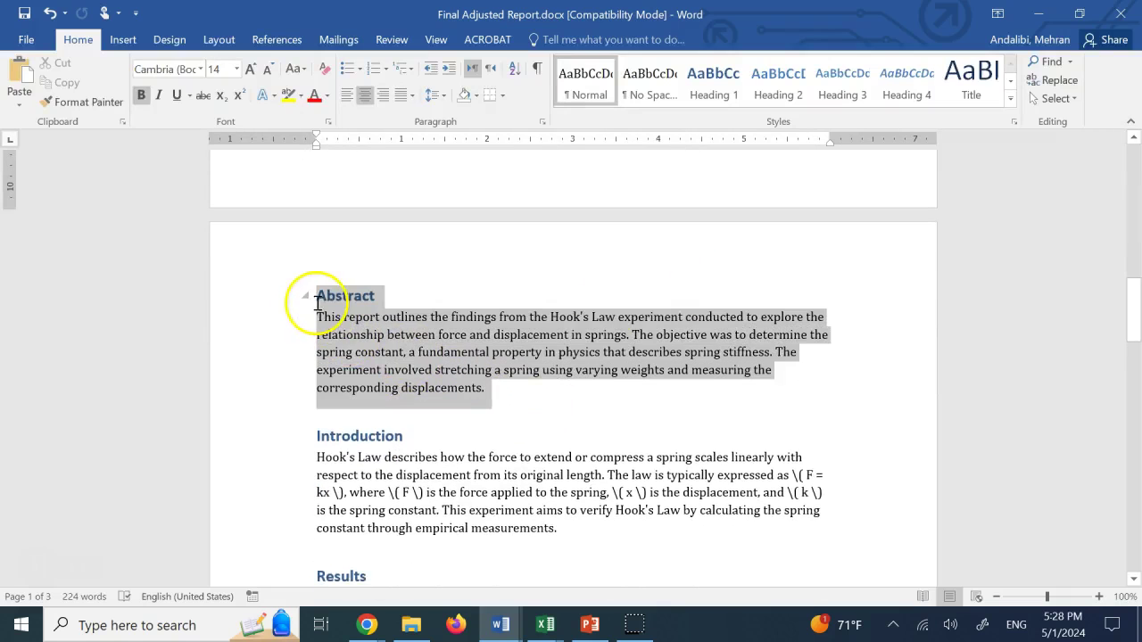
left_click(499, 393)
scroll(527, 406, "down", 2)
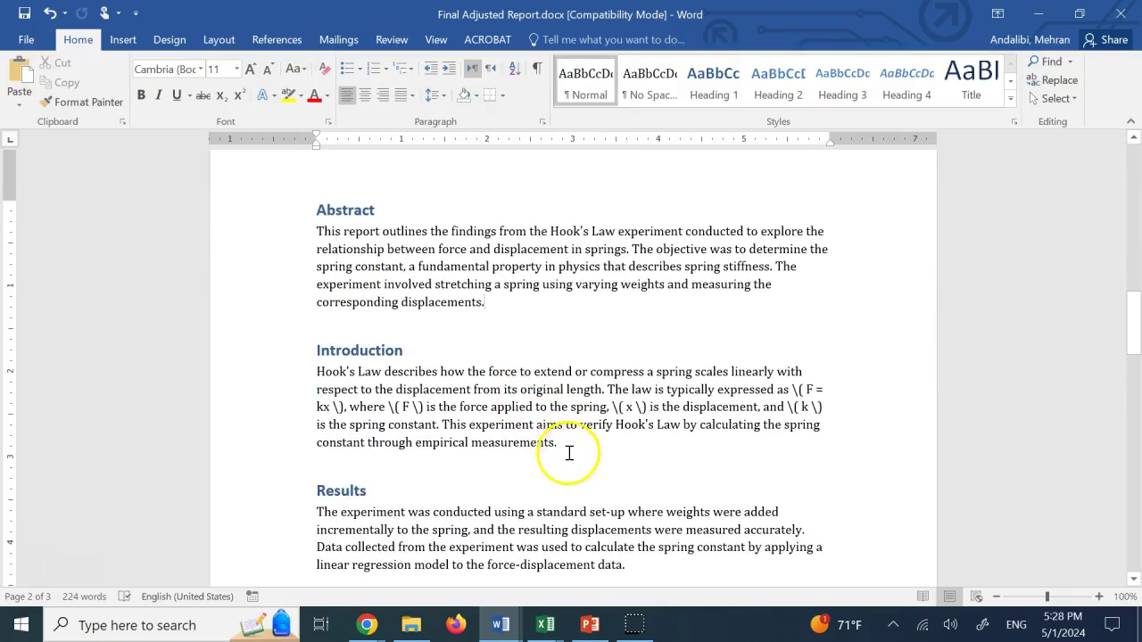
left_click_drag(565, 449, 295, 362)
left_click(604, 312)
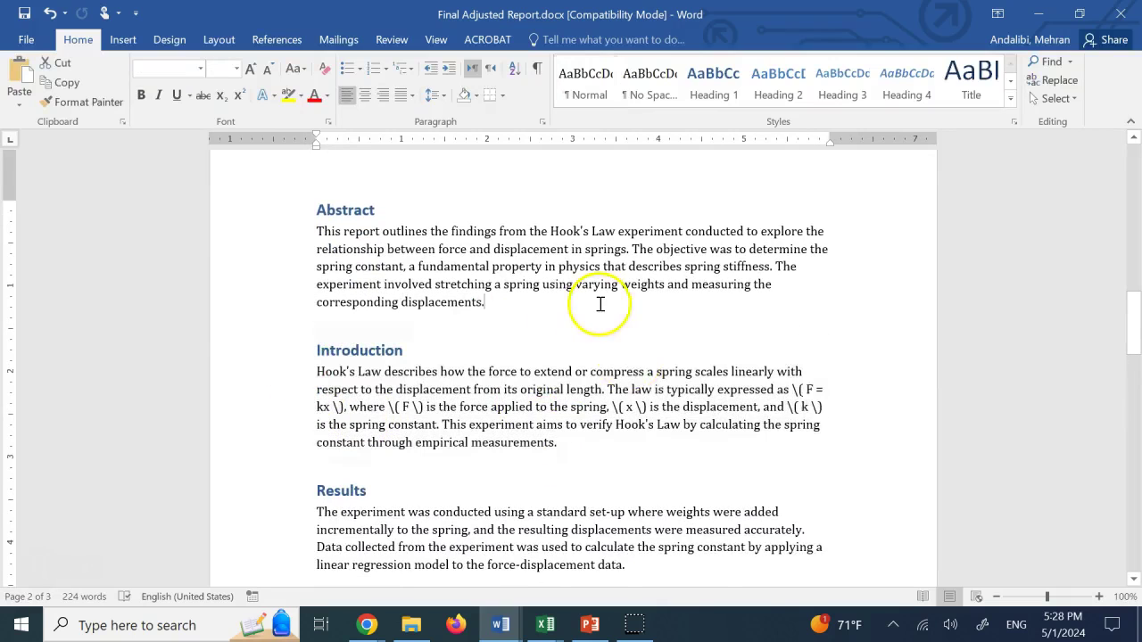
left_click_drag(791, 390, 343, 407)
left_click(497, 443)
scroll(495, 445, "down", 1)
scroll(495, 444, "down", 2)
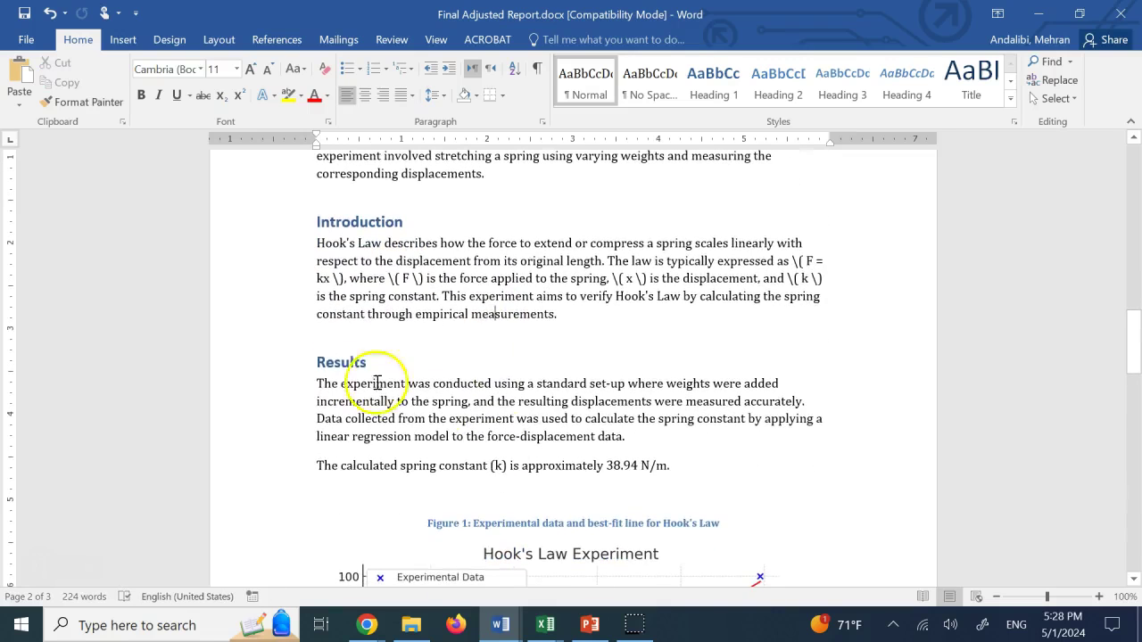
scroll(571, 446, "down", 7)
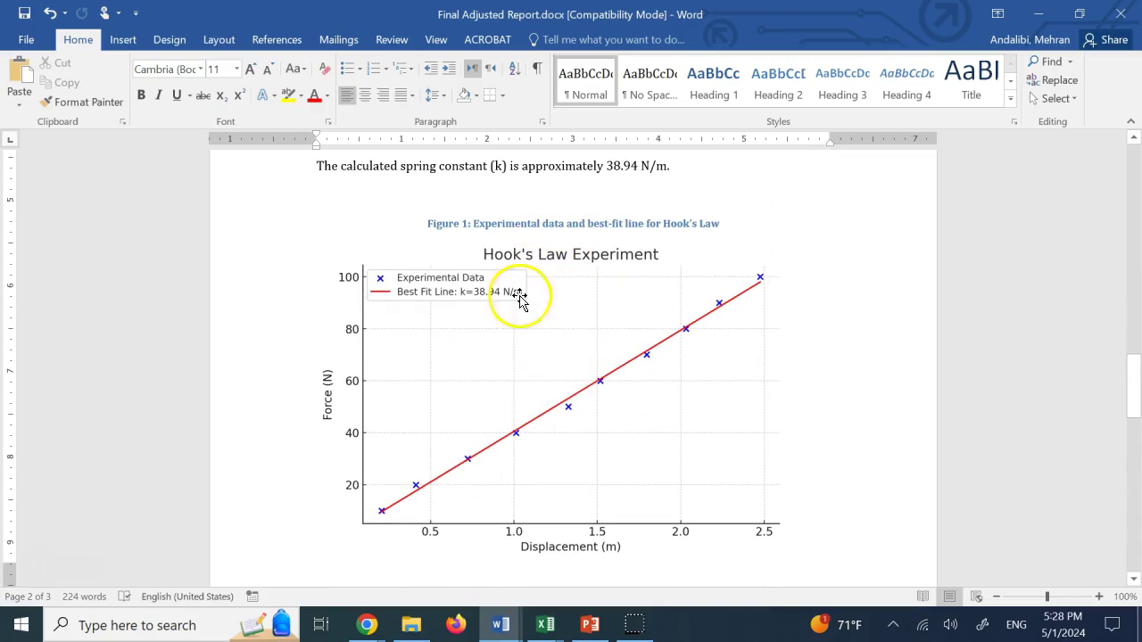
double_click(690, 224)
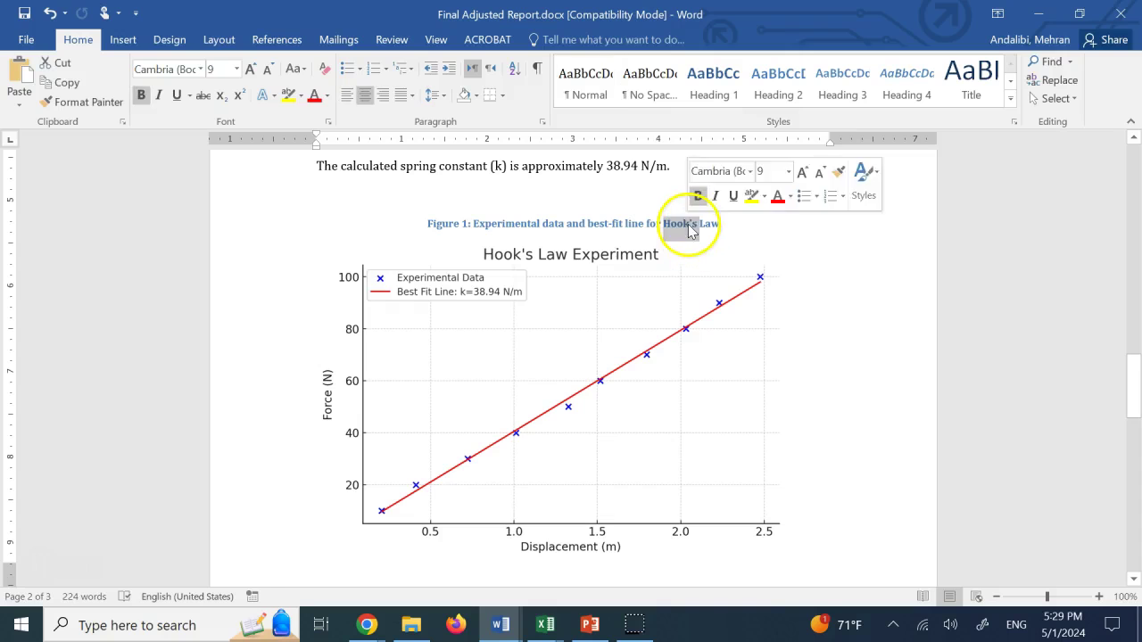
double_click(444, 224)
left_click(484, 562)
left_click(658, 224)
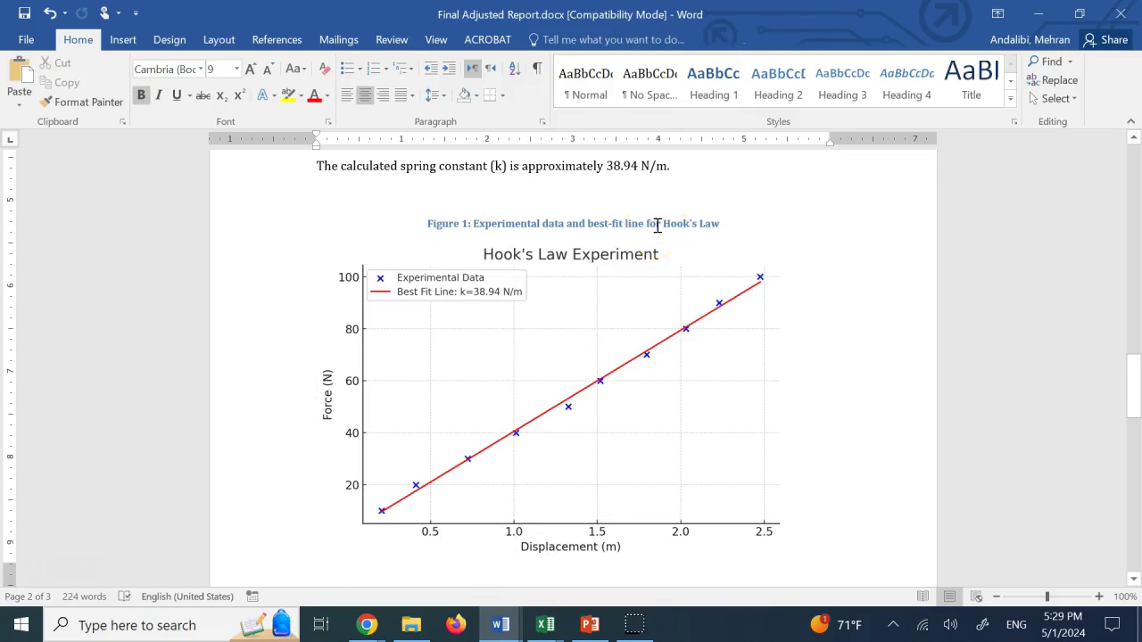
scroll(658, 226, "down", 1)
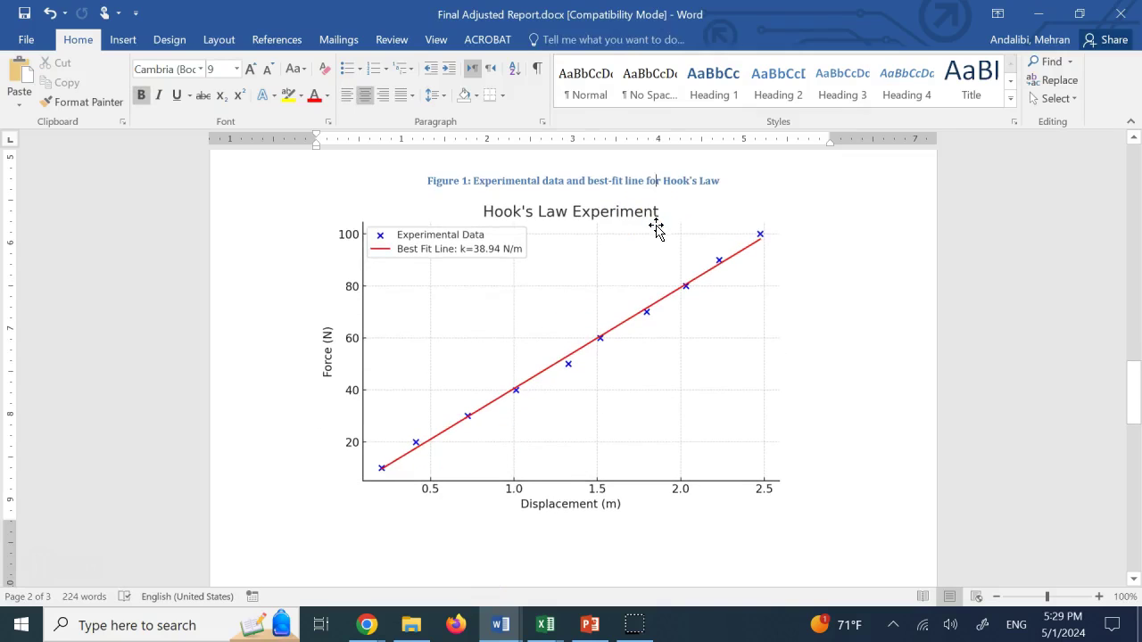
double_click(570, 182)
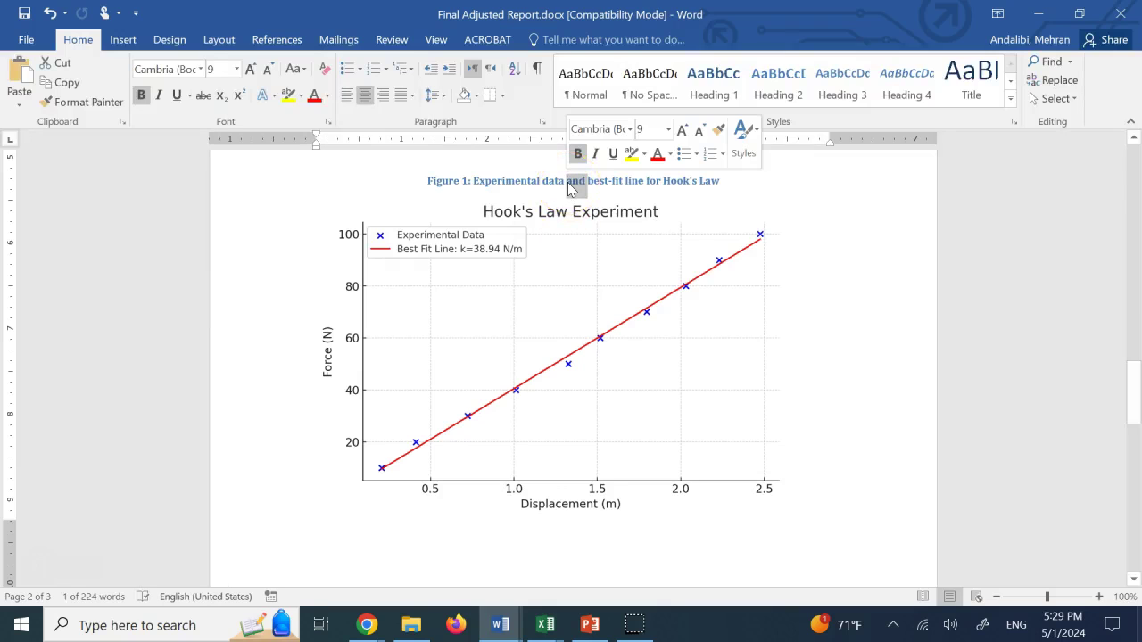
scroll(569, 183, "down", 10)
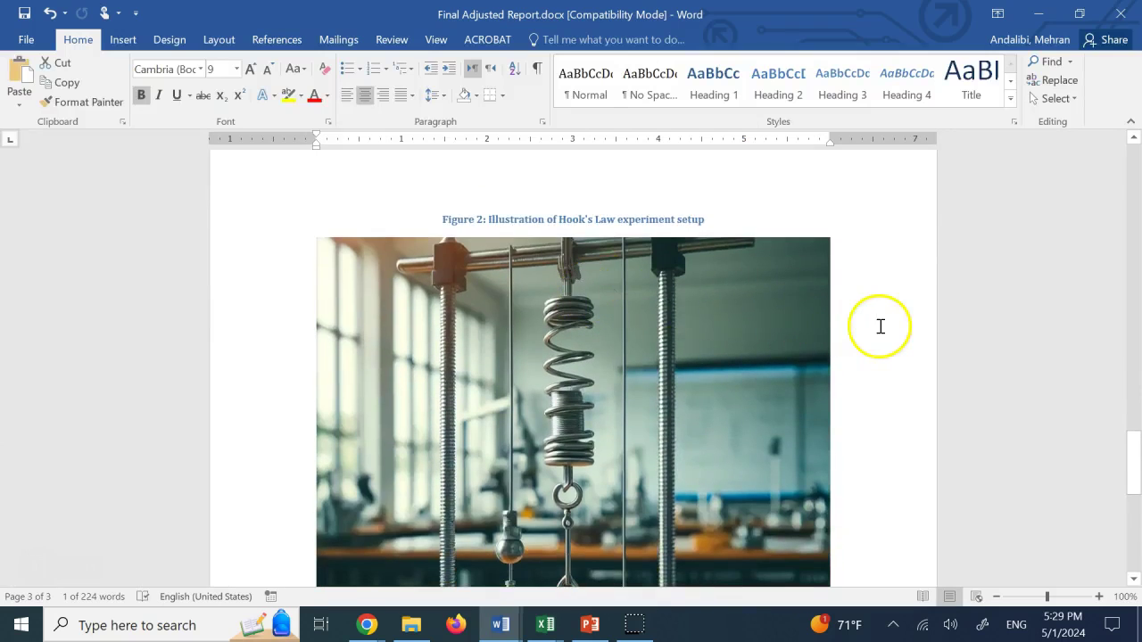
left_click(884, 323)
scroll(883, 323, "down", 2)
scroll(852, 324, "up", 10)
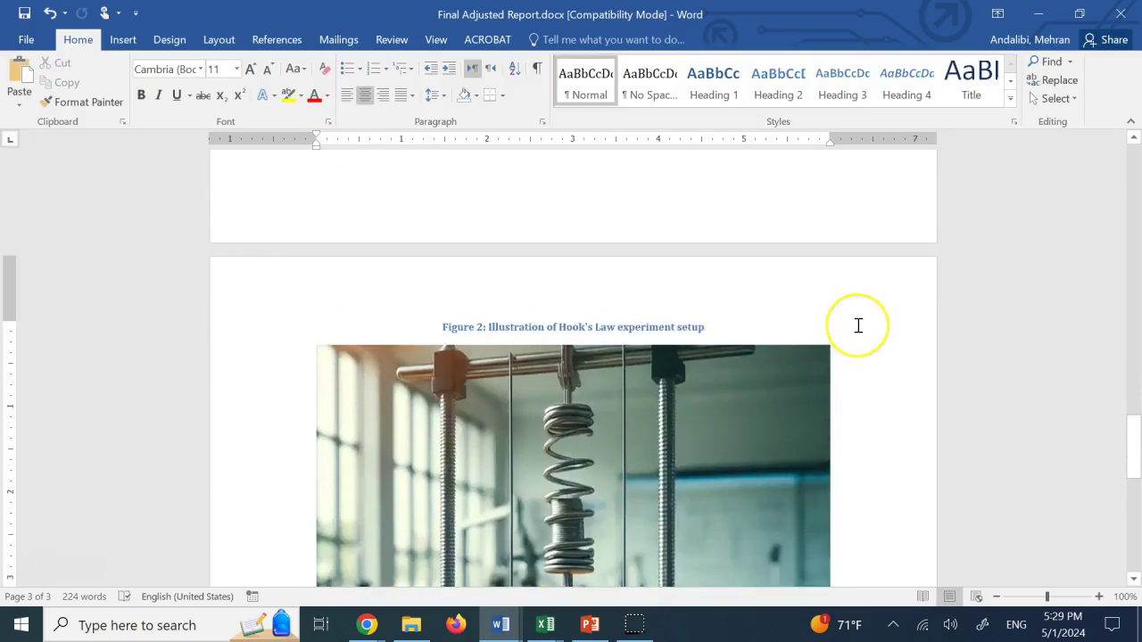
scroll(859, 326, "up", 20)
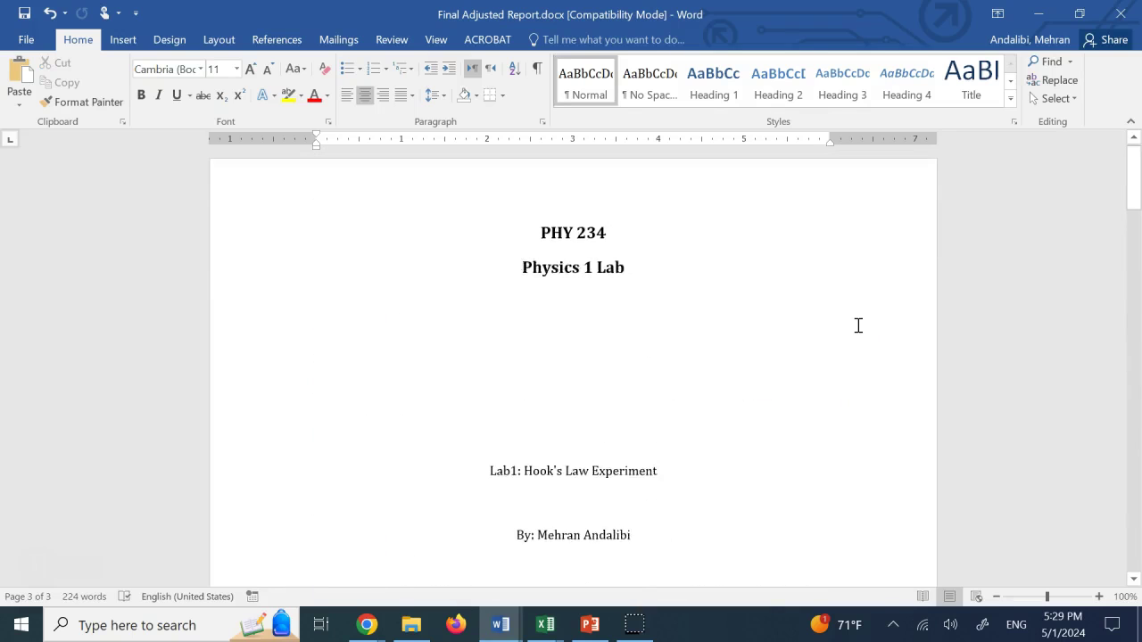
scroll(637, 357, "down", 9)
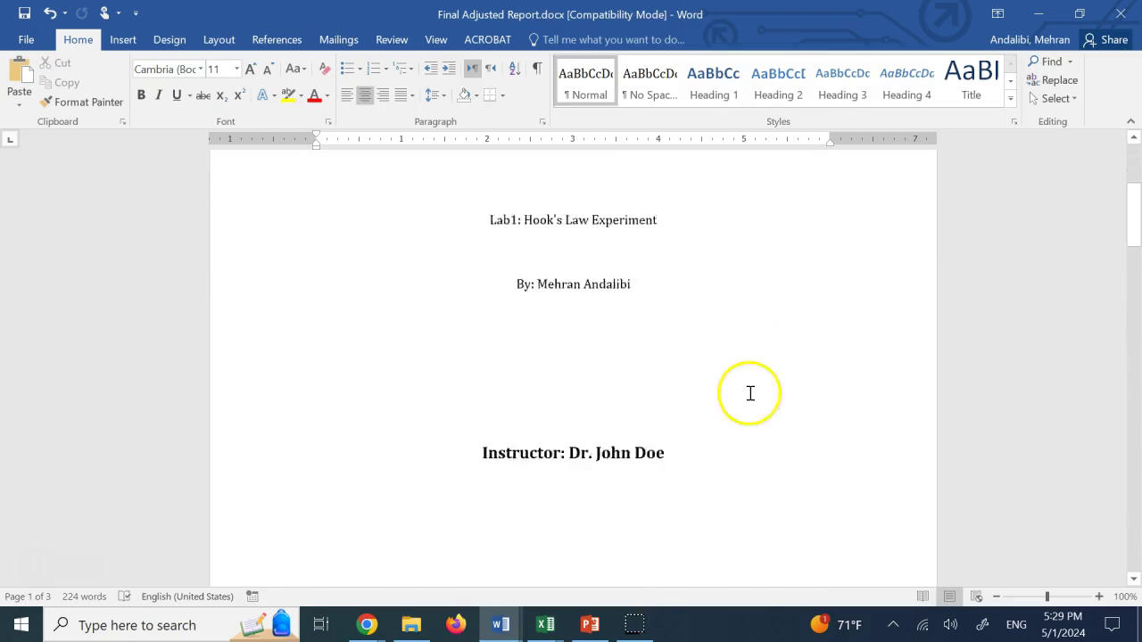
scroll(963, 277, "down", 20)
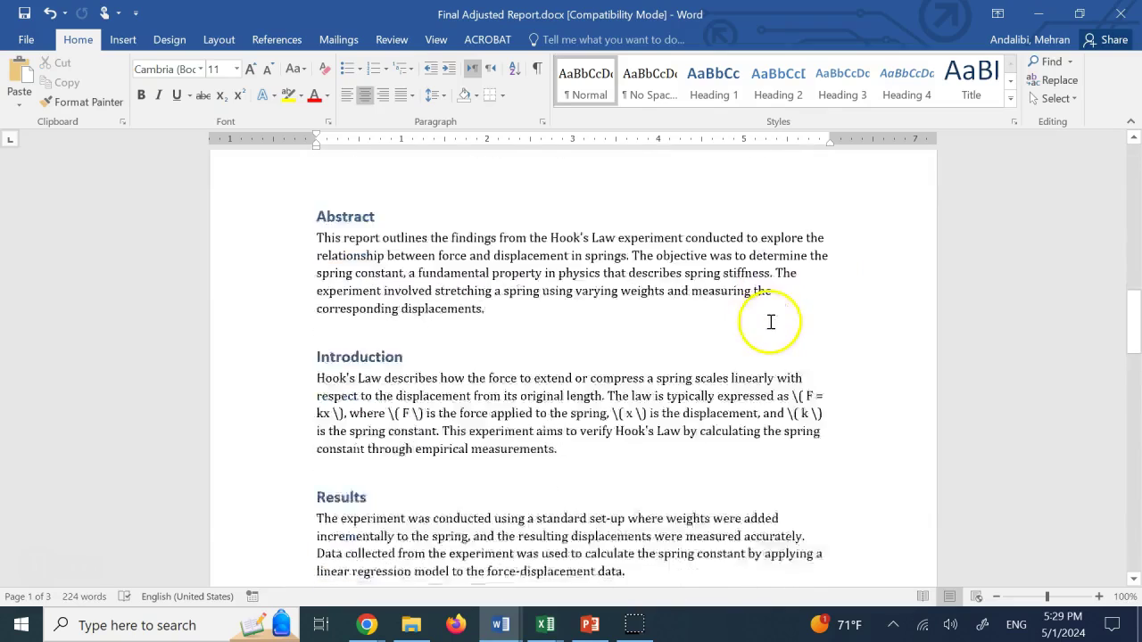
scroll(848, 383, "down", 1)
left_click_drag(1129, 439, 1115, 51)
left_click(777, 274)
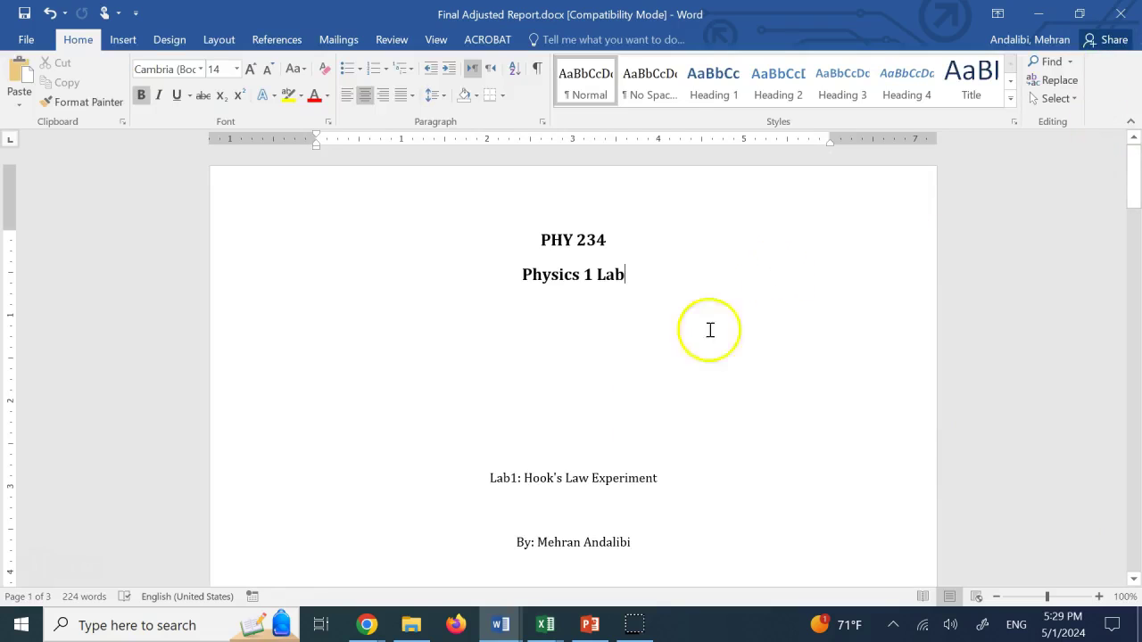
Scroll through the Hooke's Law curve-fit chat, then switch to the Excel GPT grade-curving chat.
left_click(367, 624)
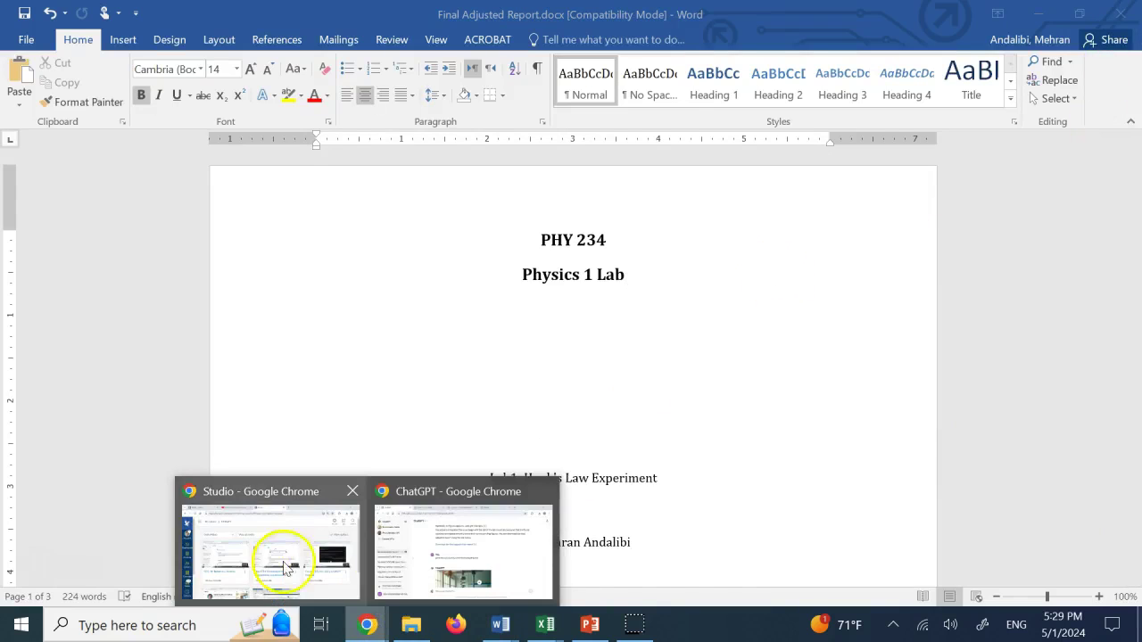
left_click(438, 535)
scroll(544, 262, "down", 5)
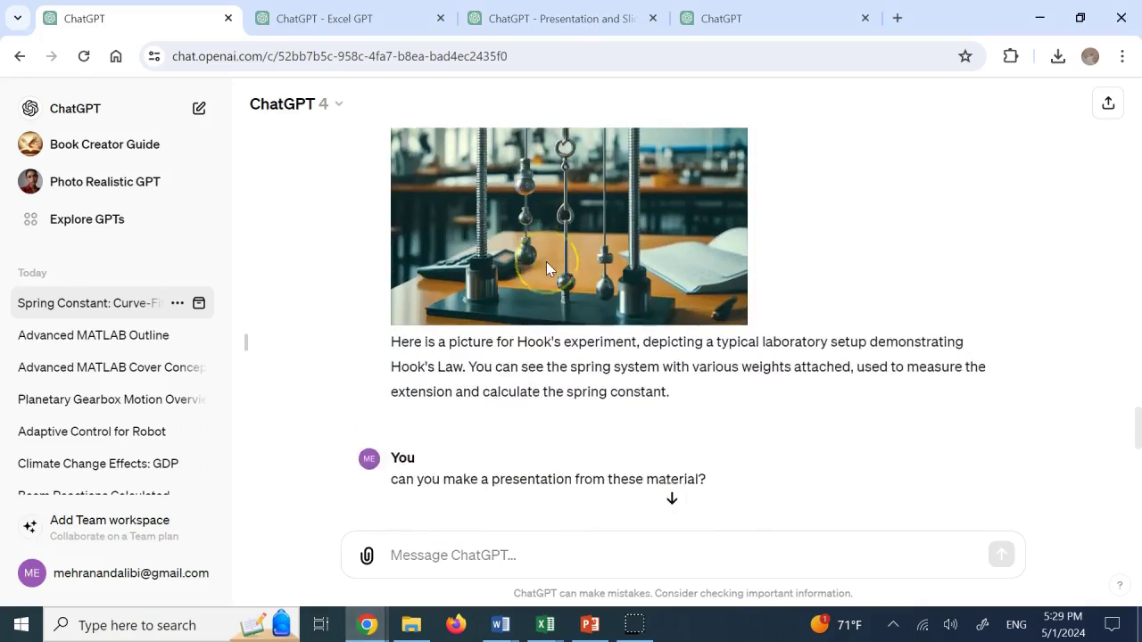
scroll(546, 261, "down", 10)
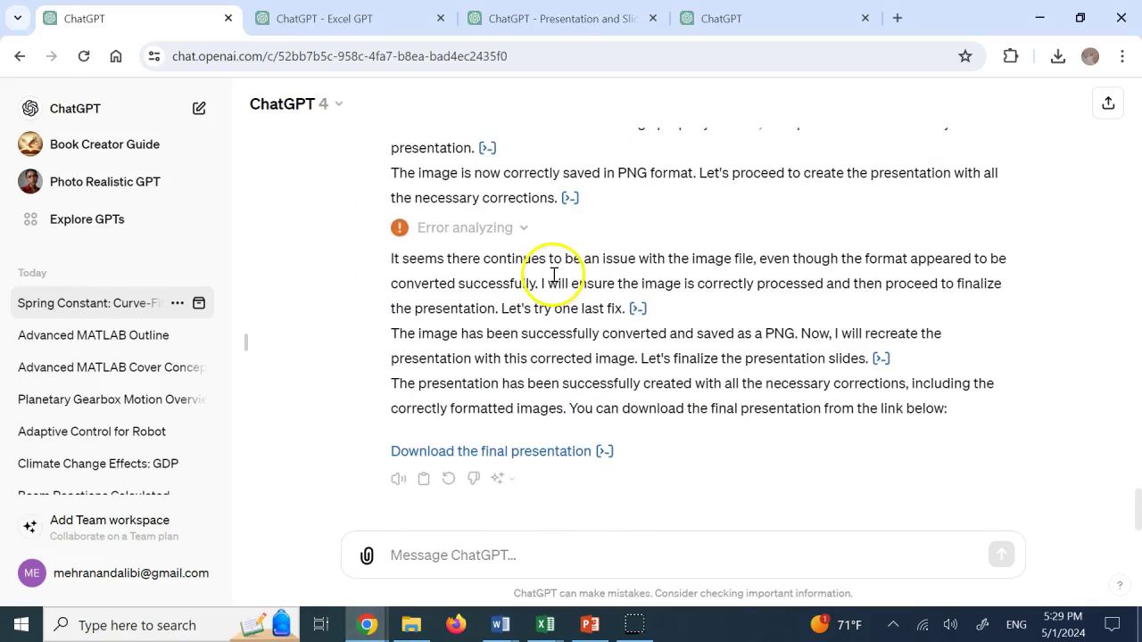
scroll(553, 283, "up", 10)
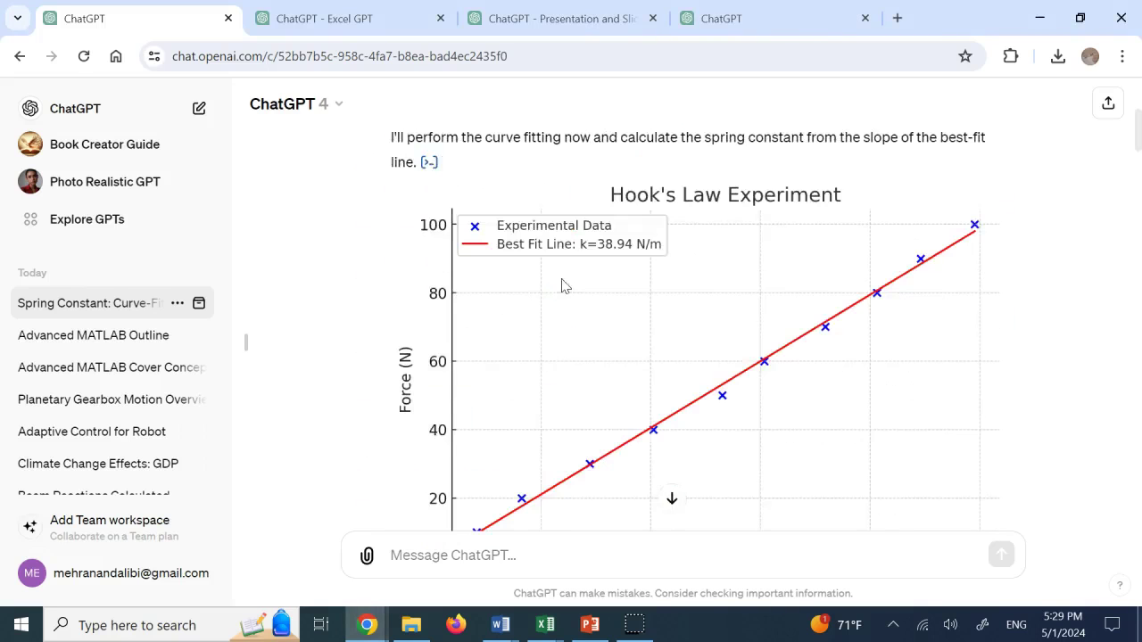
scroll(563, 286, "up", 4)
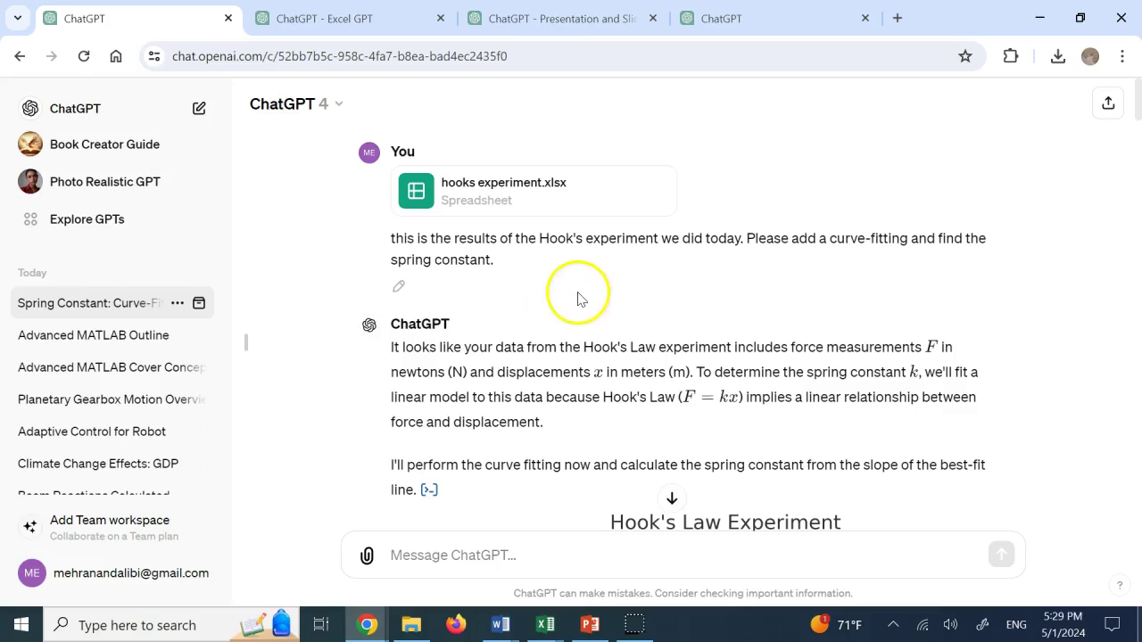
left_click(355, 14)
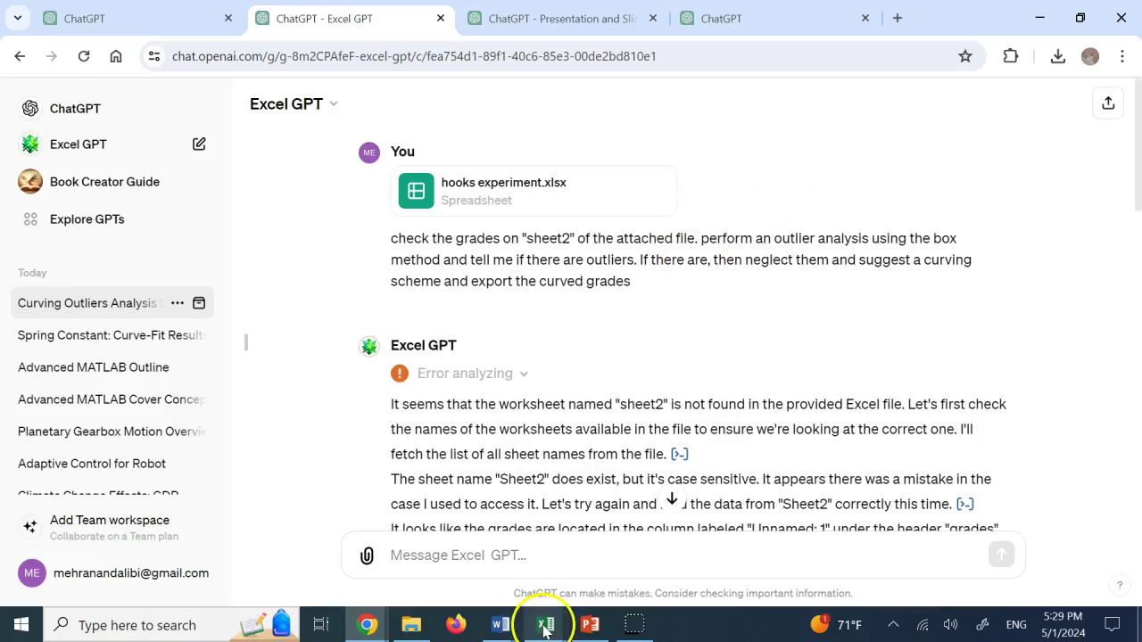
Bring hooks experiment.xlsx forward on Sheet2 and select the grades in B4:B15.
mouse_move(545, 625)
left_click(620, 567)
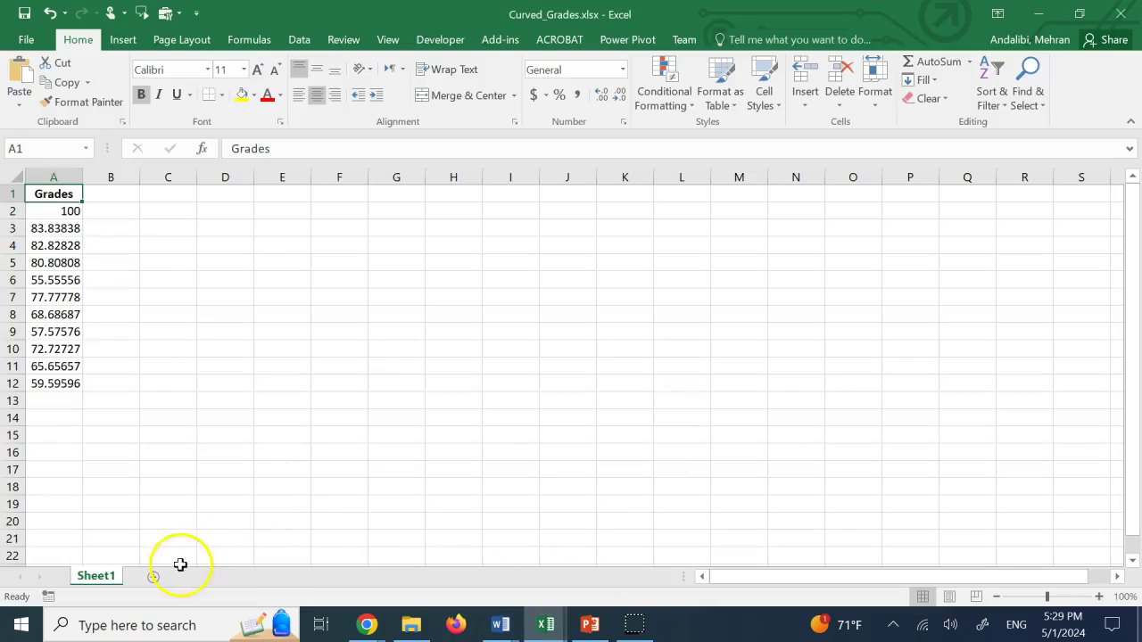
left_click(366, 571)
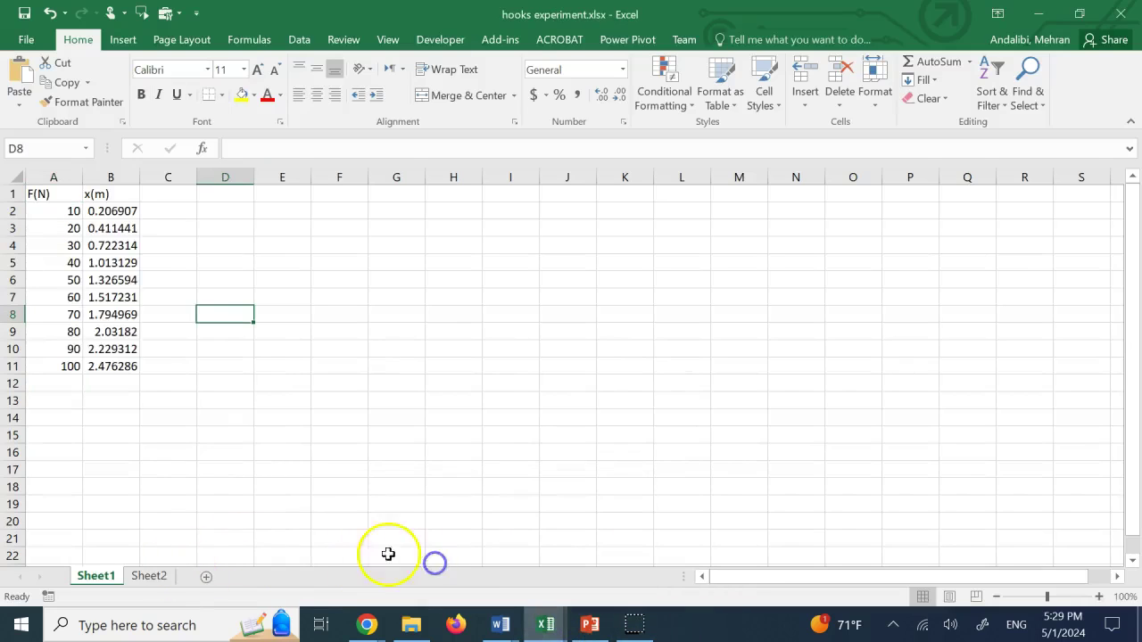
left_click(149, 575)
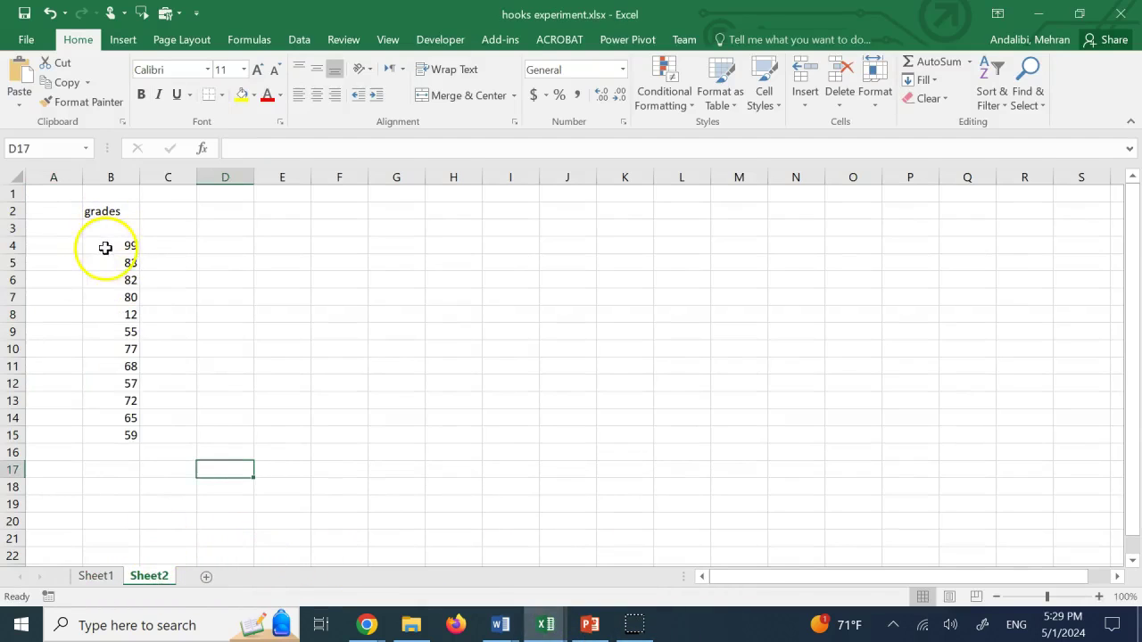
left_click_drag(106, 248, 115, 434)
left_click(214, 317)
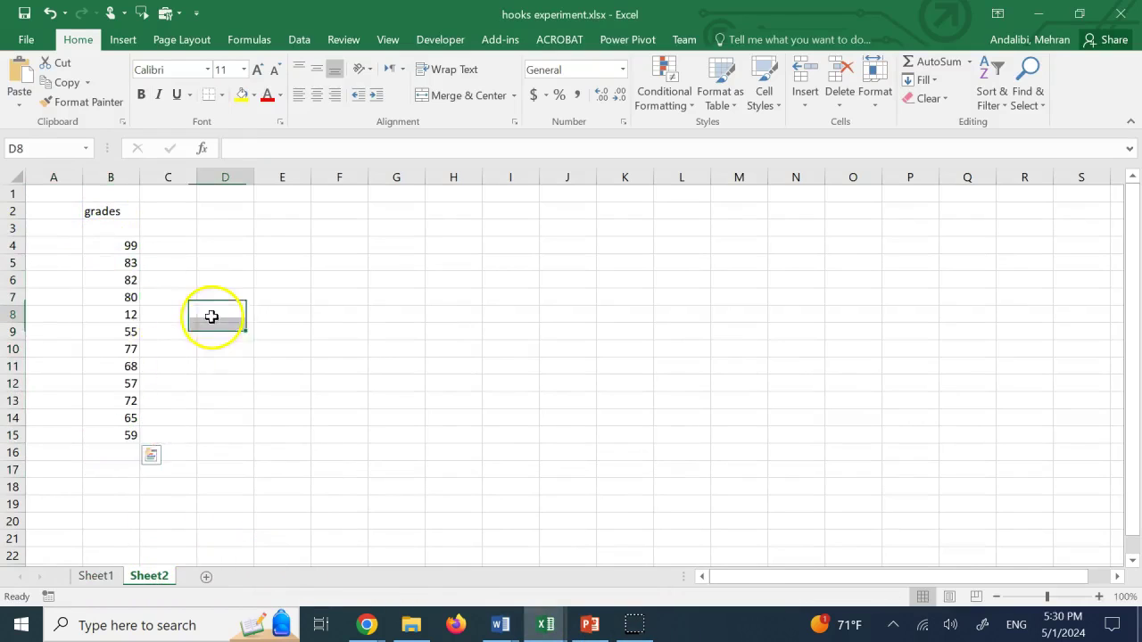
Check B8's grade of 12 and reselect all twelve grades in B4:B15 to view their sum.
left_click(125, 321)
left_click(212, 249)
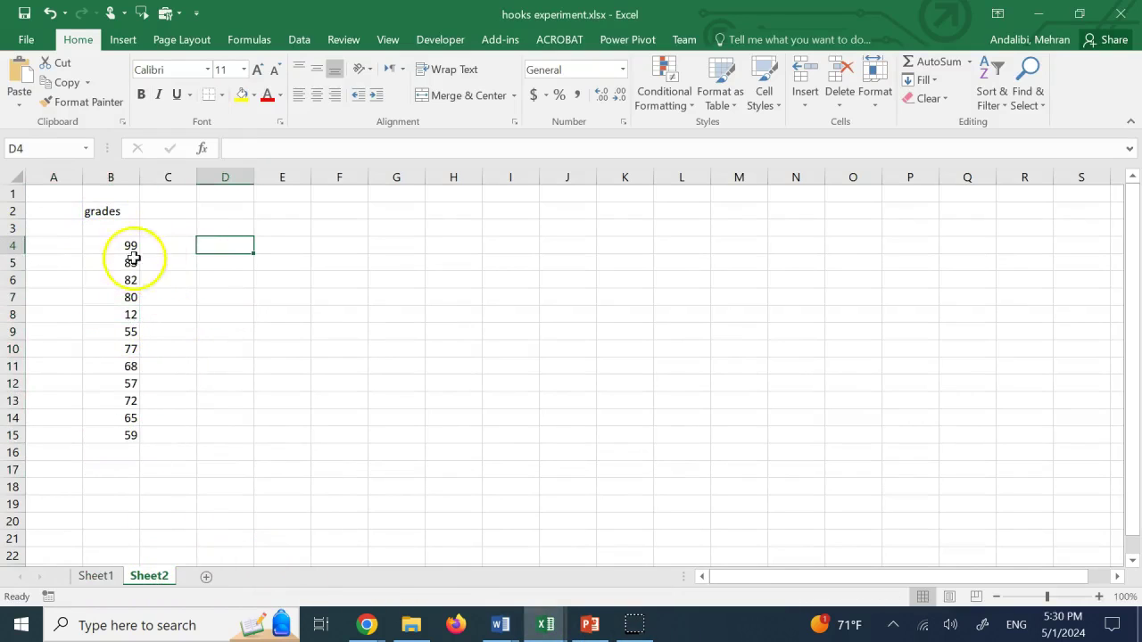
left_click_drag(117, 245, 117, 443)
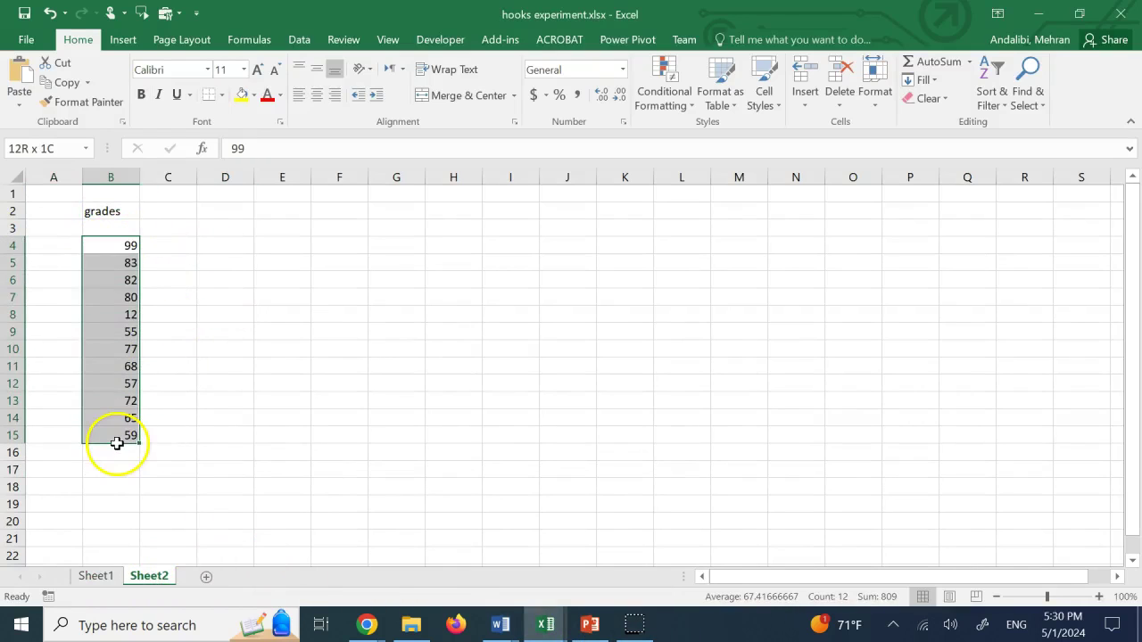
left_click(237, 297)
left_click_drag(176, 241, 107, 433)
left_click(296, 275)
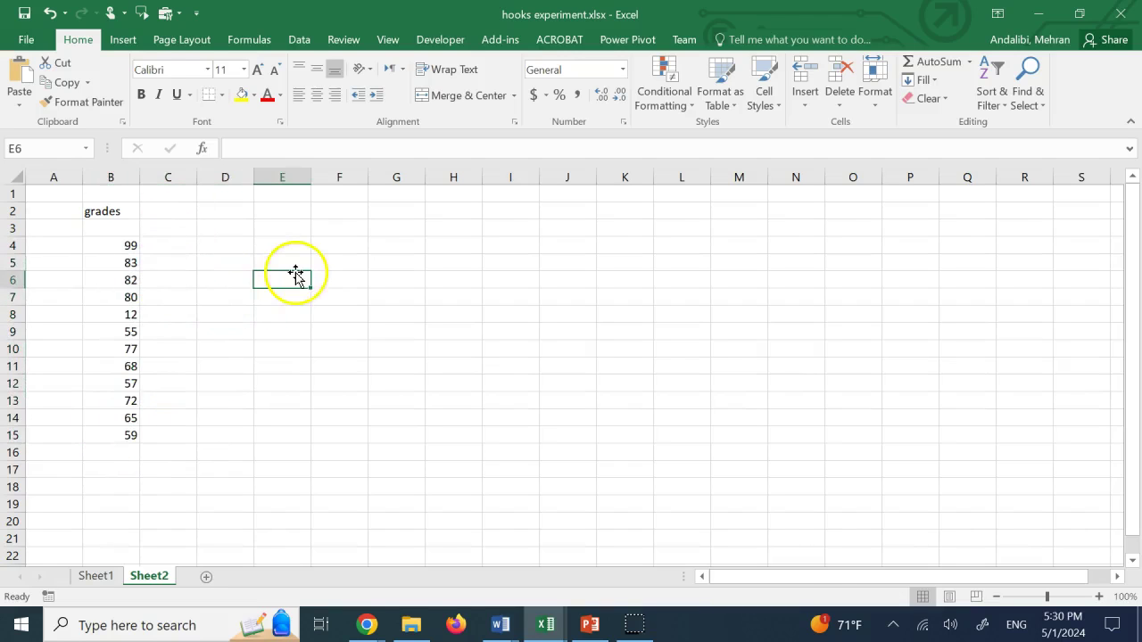
left_click(119, 250)
left_click_drag(119, 250, 115, 433)
left_click(212, 282)
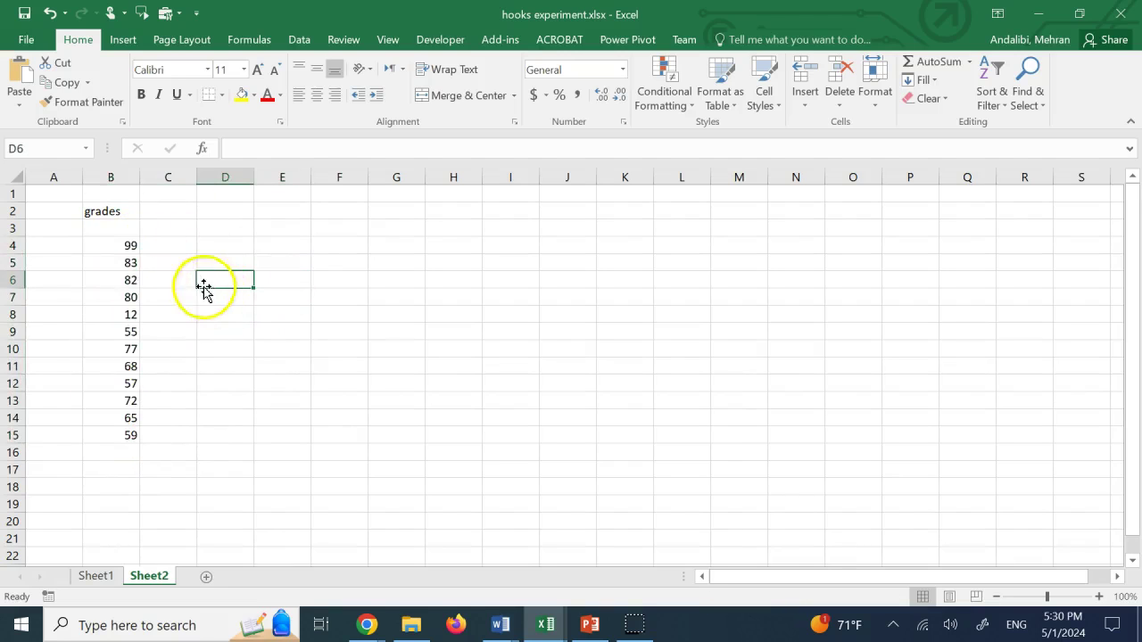
left_click_drag(110, 245, 119, 430)
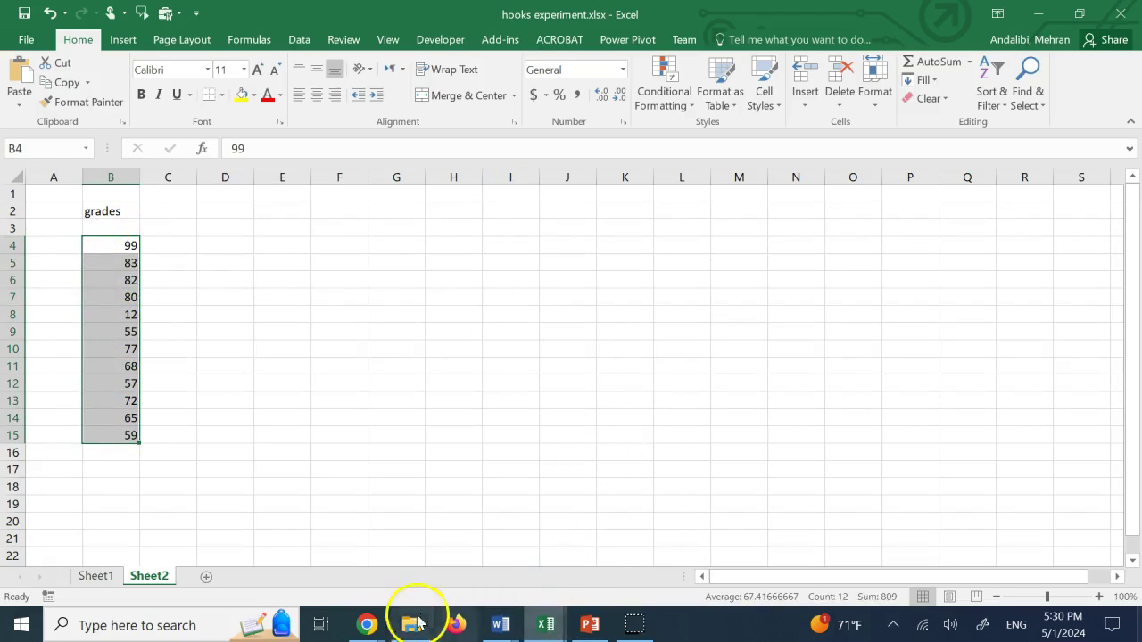
In the Excel GPT chat, select and reread the box-method outlier analysis request.
mouse_move(367, 625)
left_click(421, 560)
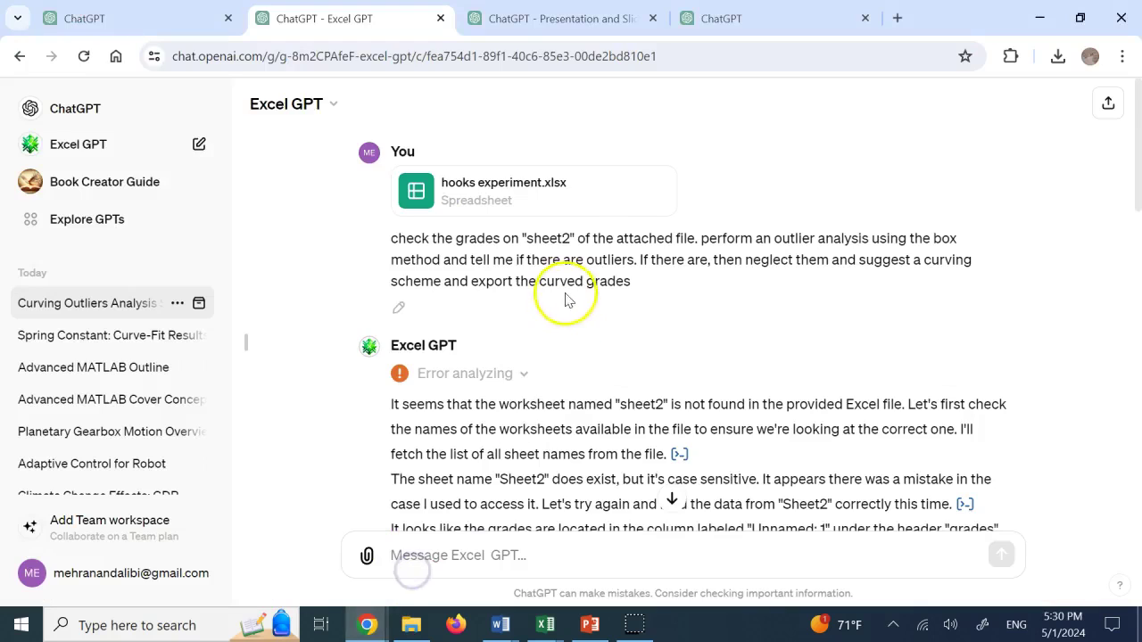
double_click(842, 239)
triple_click(438, 262)
left_click(539, 253)
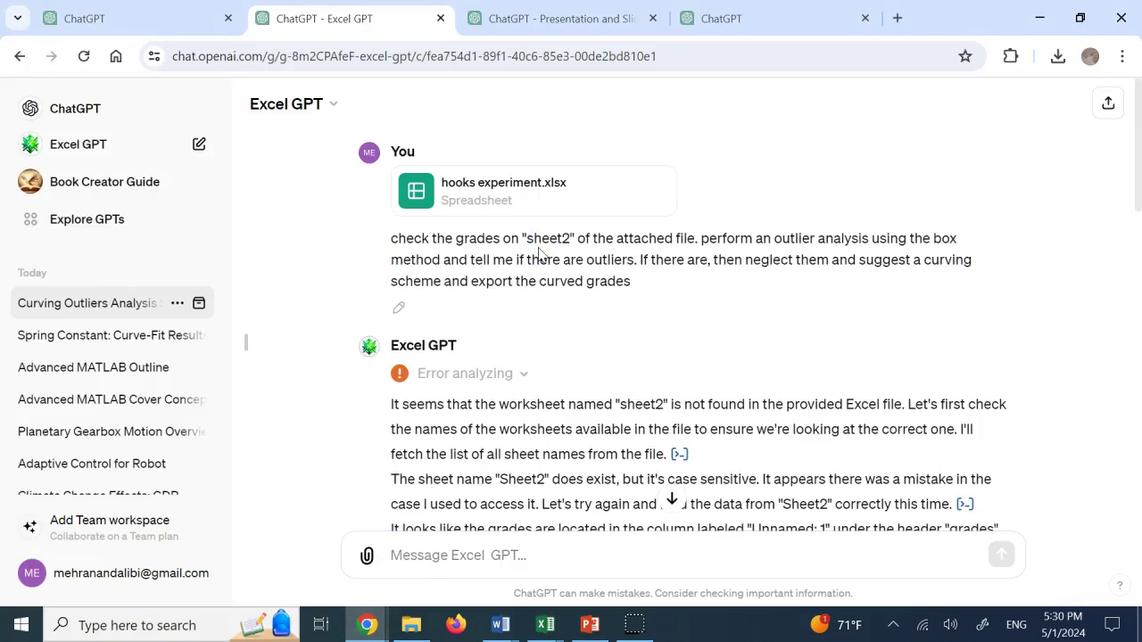
left_click(672, 278)
triple_click(727, 262)
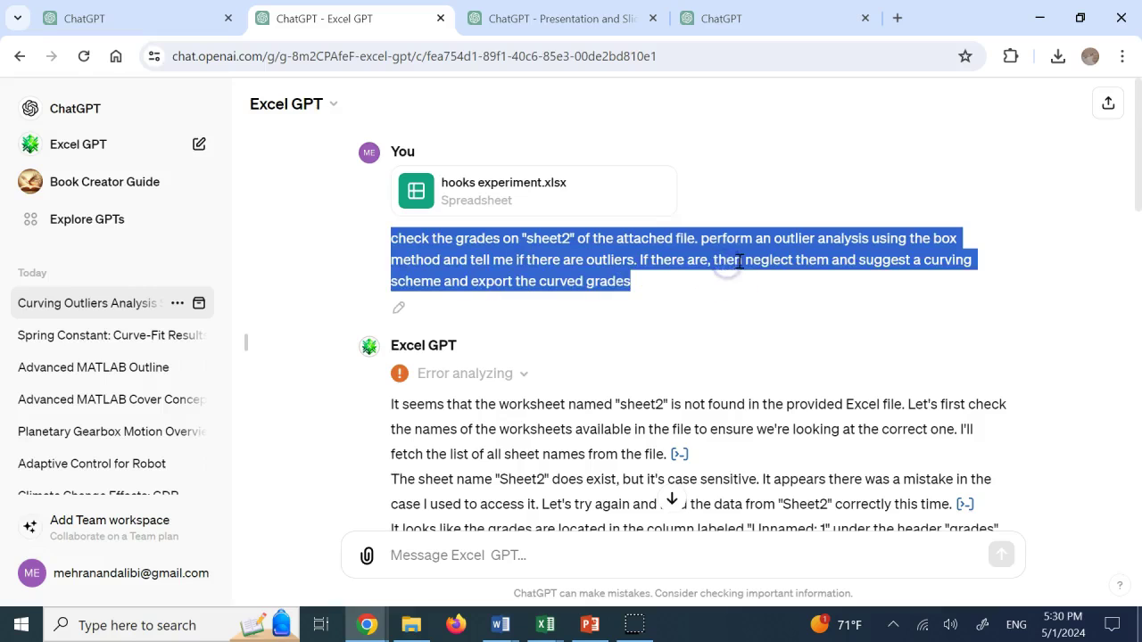
left_click(741, 261)
double_click(457, 282)
triple_click(527, 284)
scroll(586, 331, "down", 4)
scroll(586, 331, "up", 2)
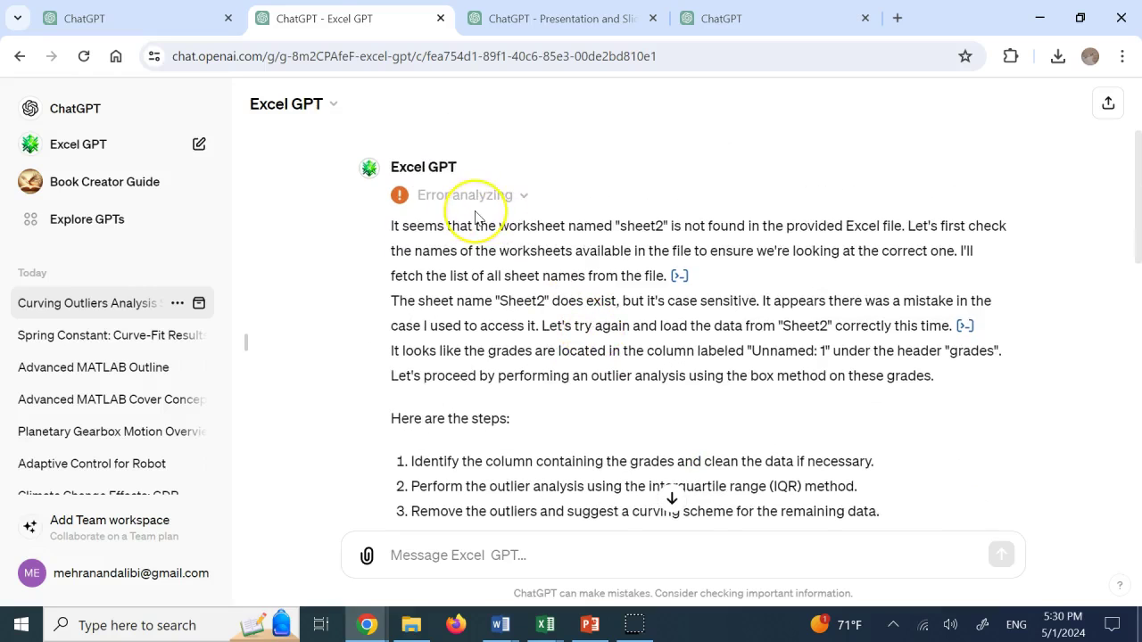
scroll(475, 217, "up", 2)
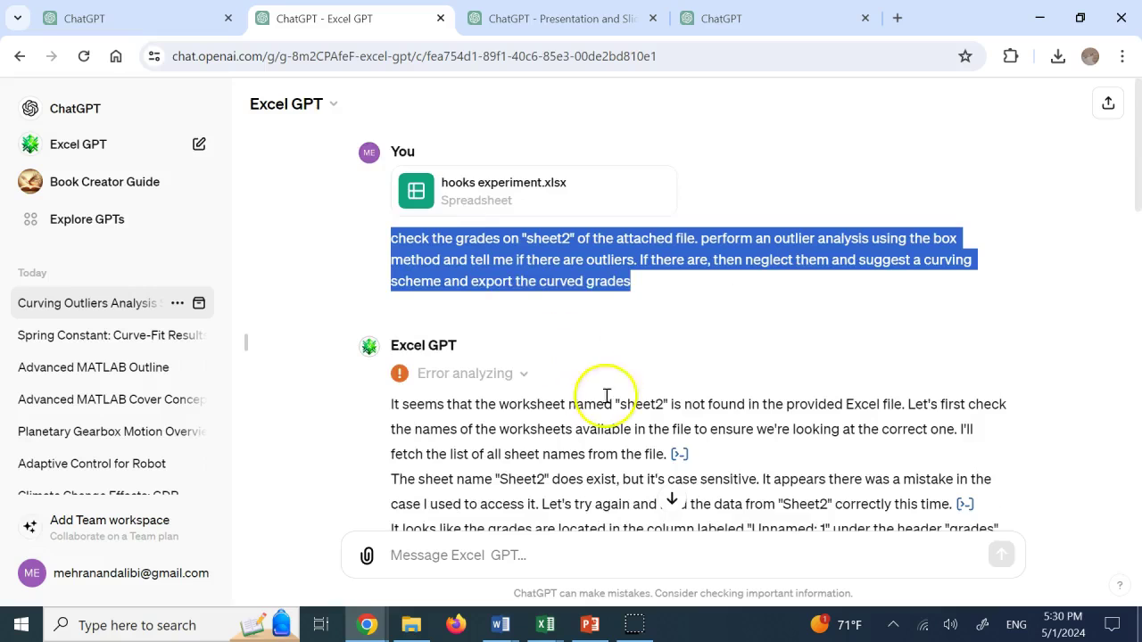
left_click(535, 243)
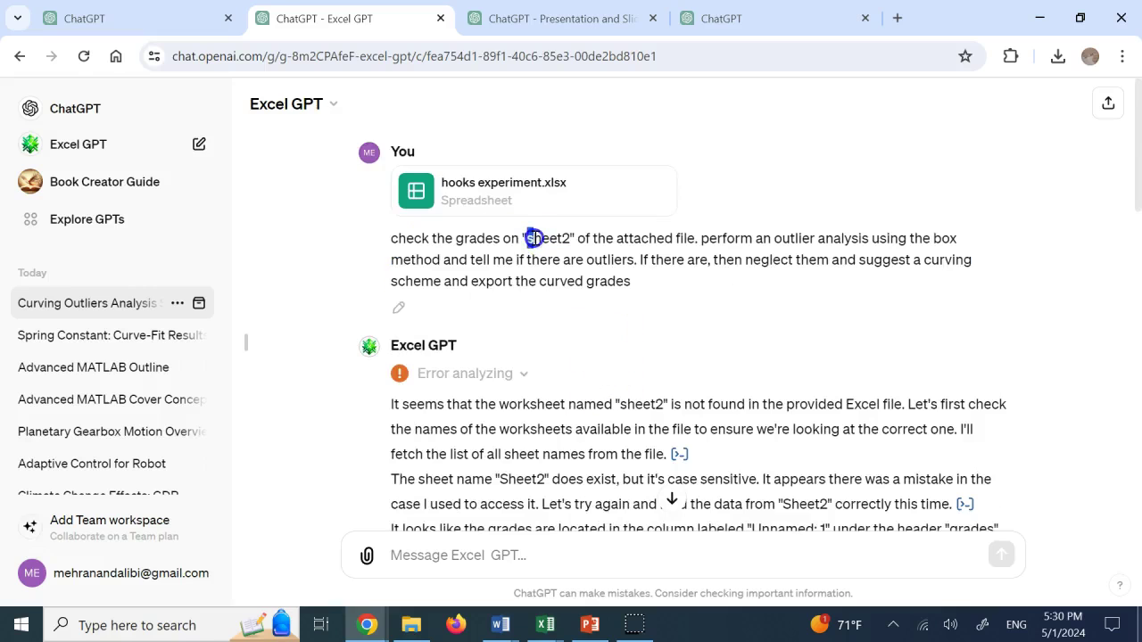
Bring the hooks experiment workbook back to the front in Excel.
left_click(540, 623)
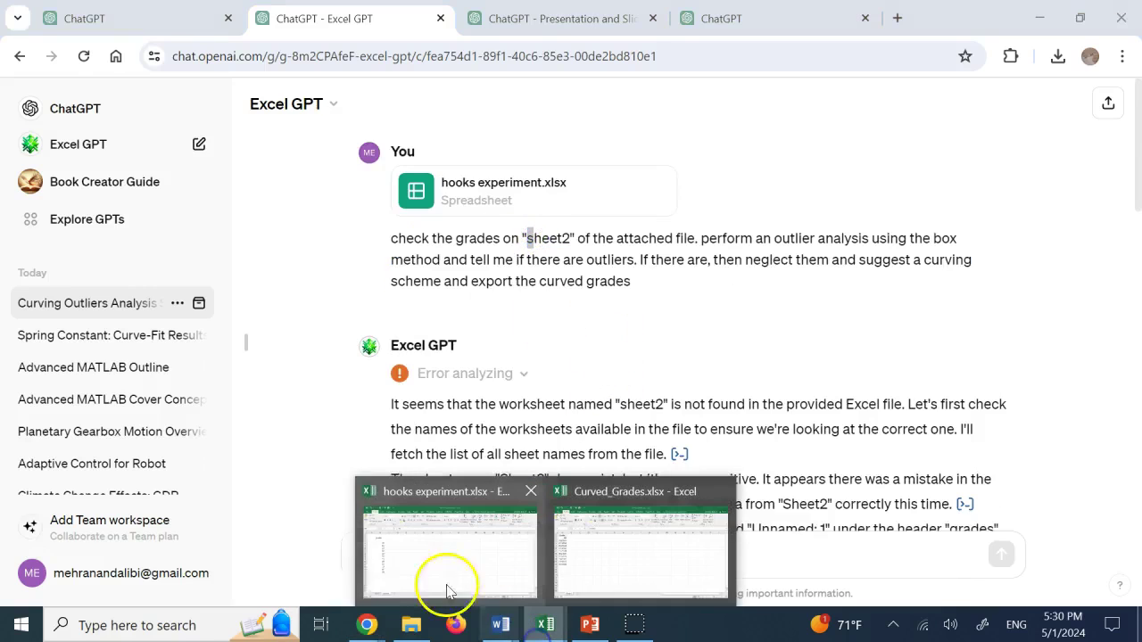
left_click(381, 575)
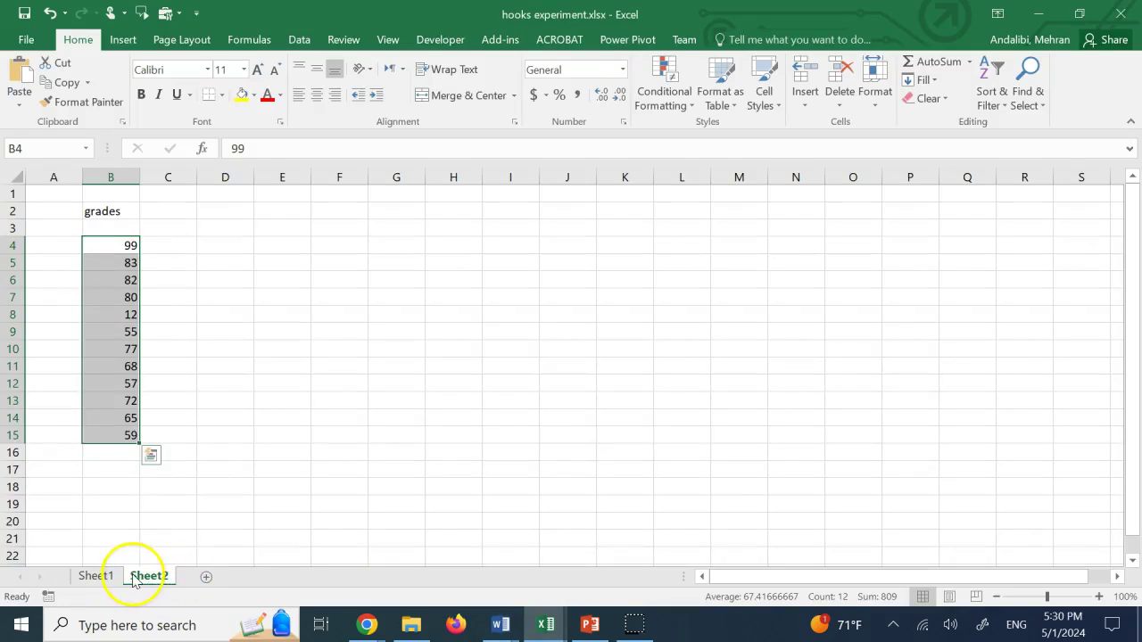
mouse_move(367, 623)
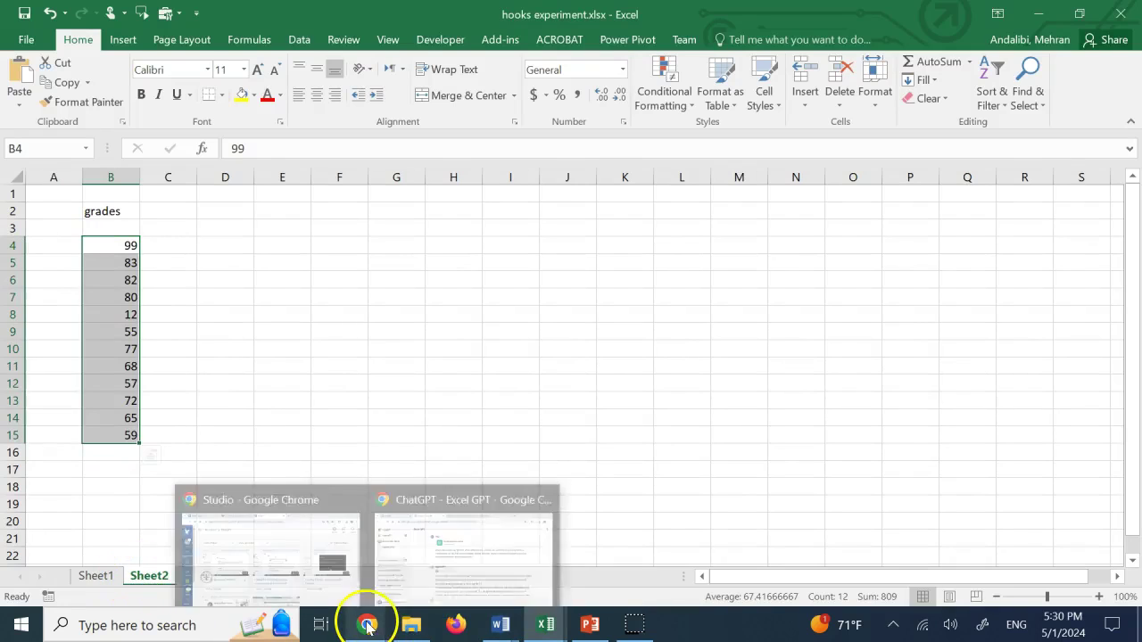
left_click(474, 556)
scroll(670, 324, "down", 2)
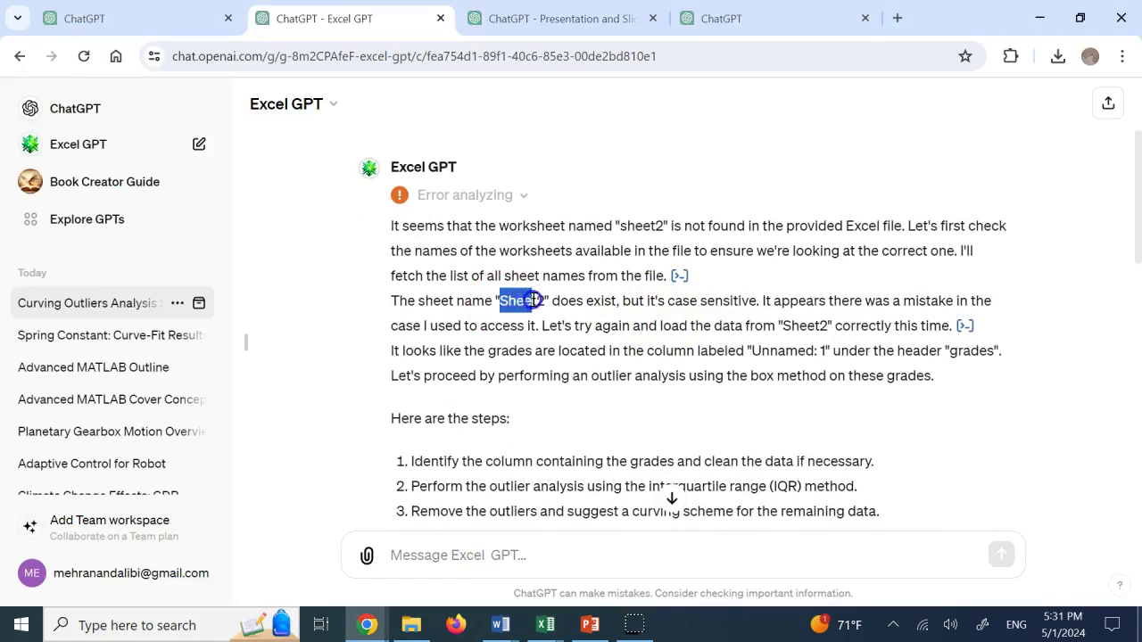
scroll(559, 327, "down", 3)
scroll(624, 325, "down", 1)
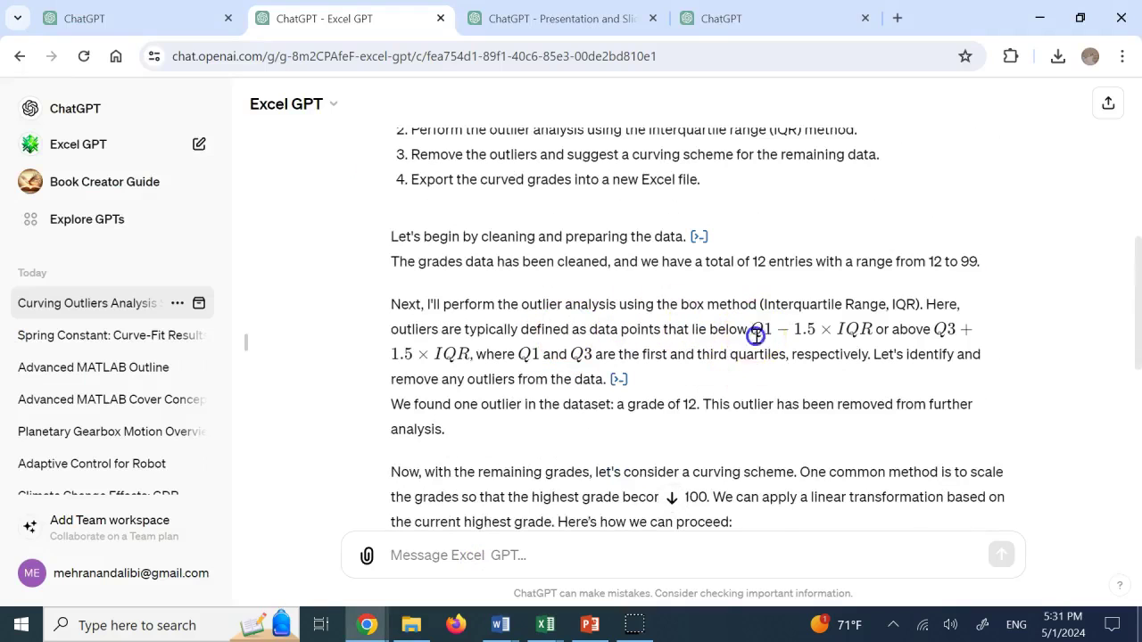
left_click_drag(756, 345, 758, 355)
scroll(757, 356, "down", 2)
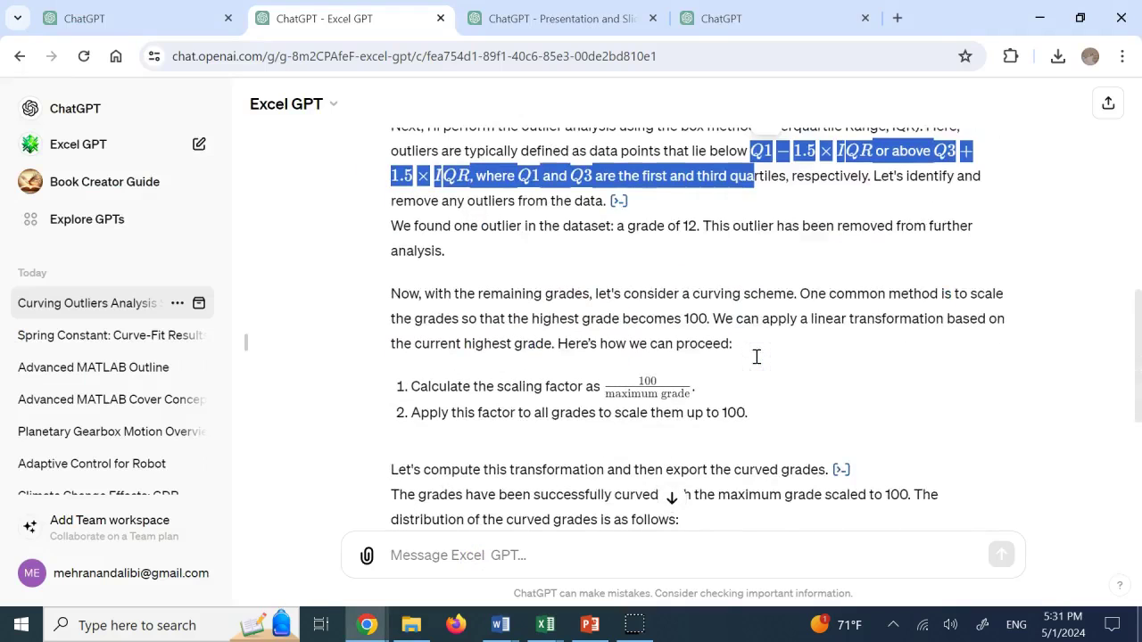
left_click_drag(695, 225, 389, 230)
left_click(764, 251)
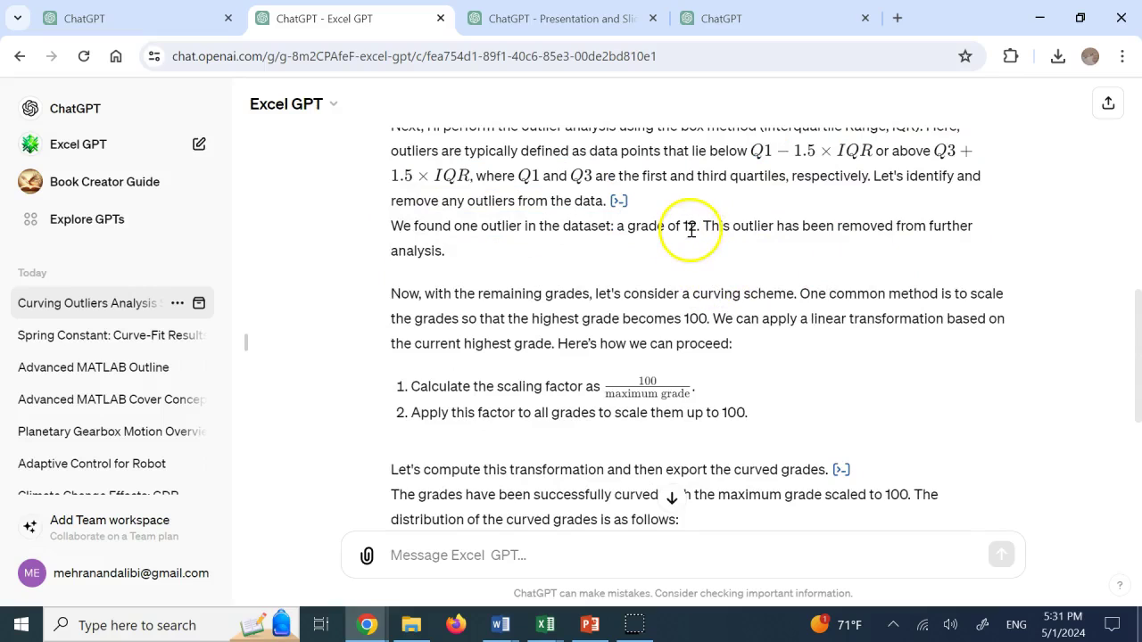
left_click(737, 271)
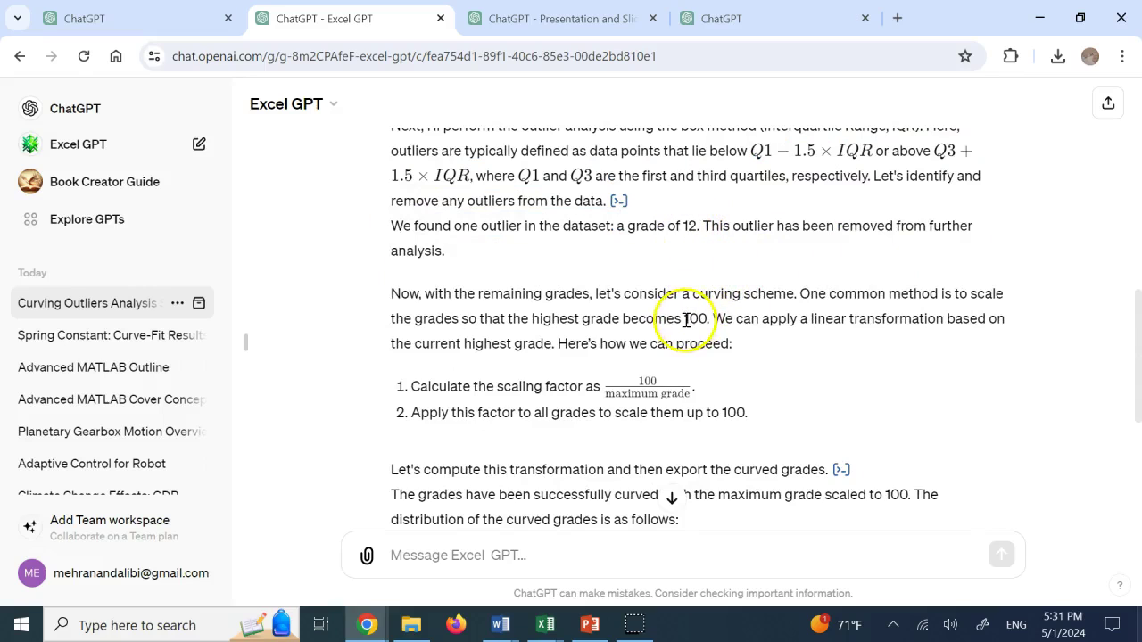
left_click(730, 370)
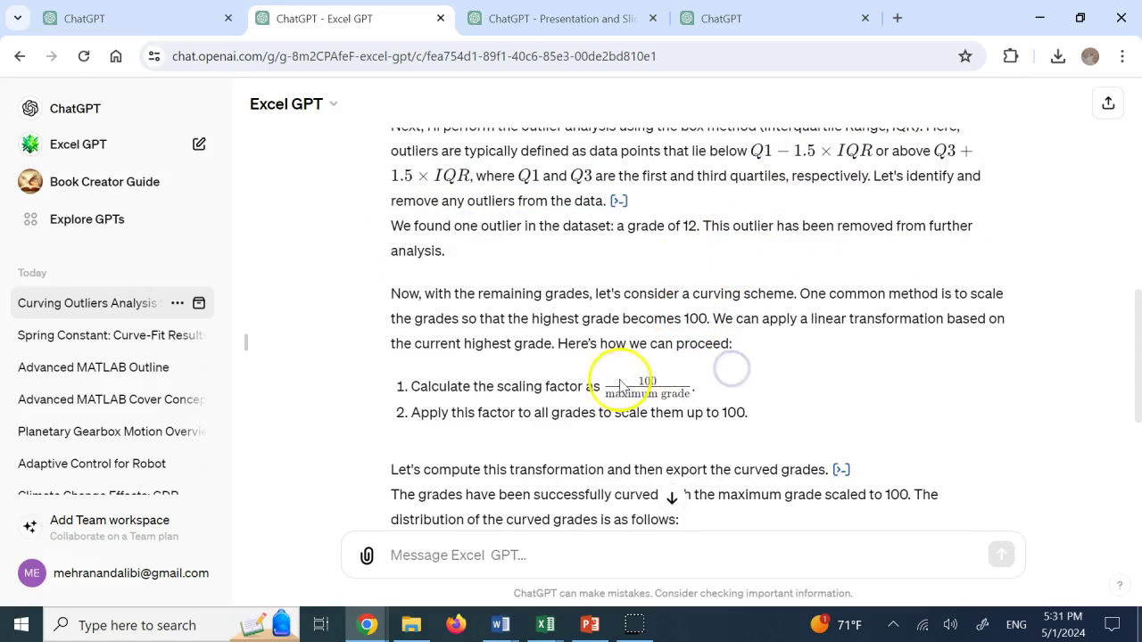
double_click(662, 387)
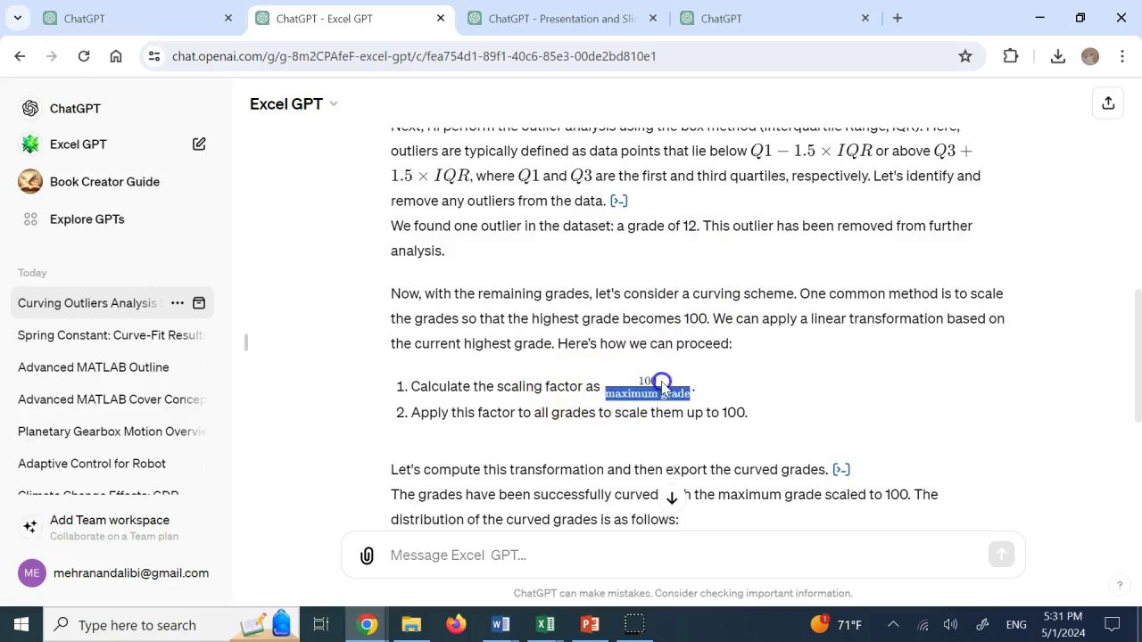
left_click(682, 401)
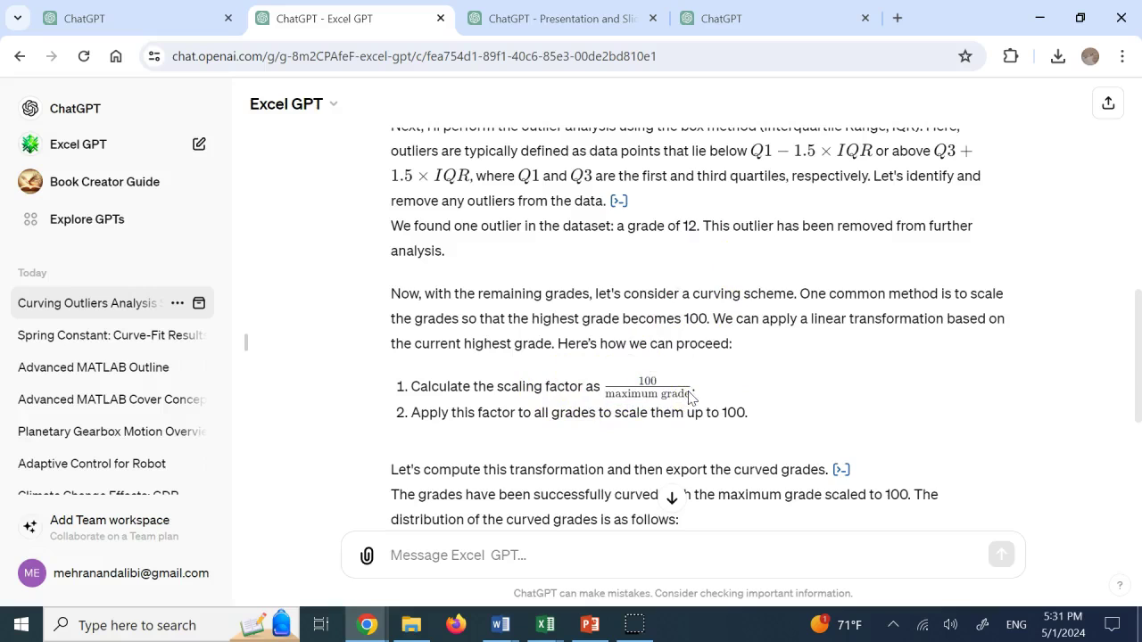
scroll(689, 398, "down", 3)
left_click(614, 308)
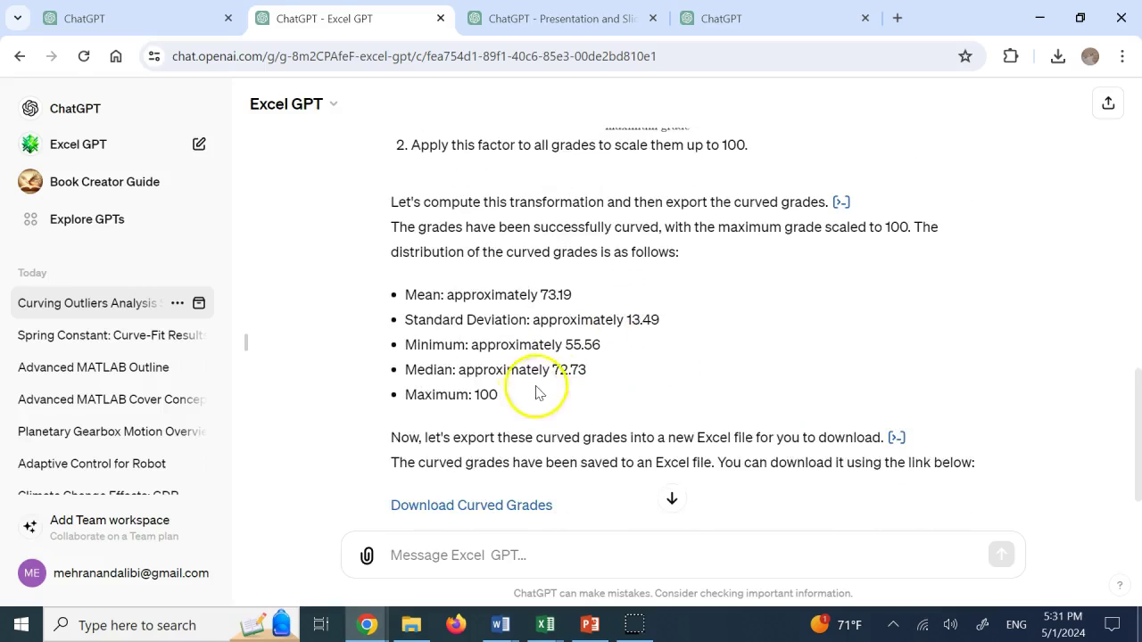
left_click_drag(523, 395, 392, 294)
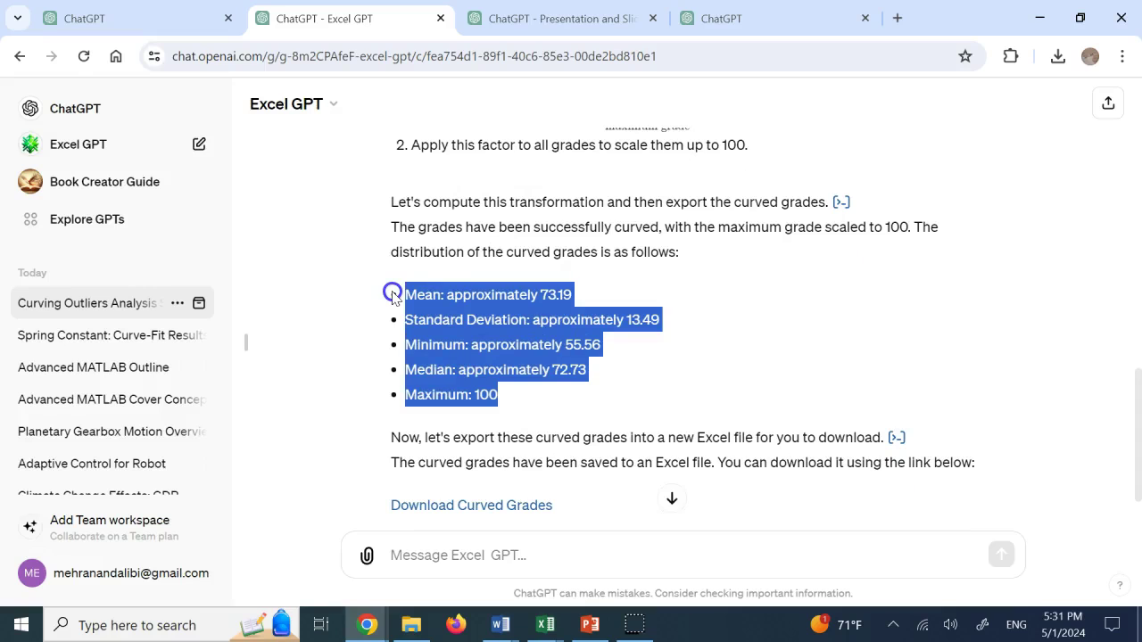
left_click(658, 287)
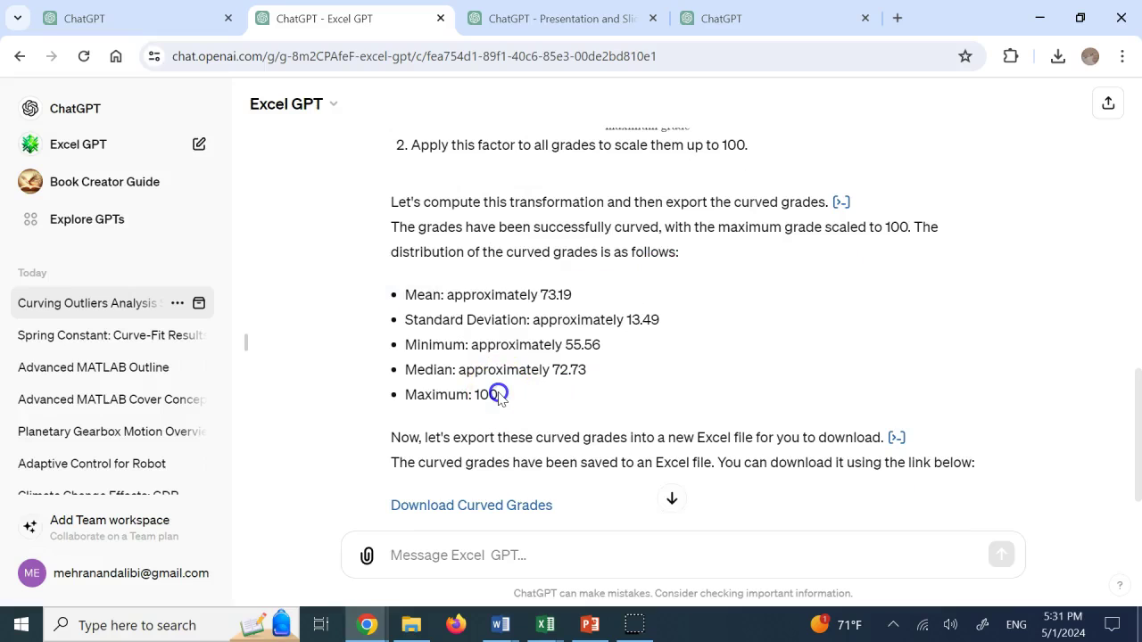
left_click_drag(498, 395, 405, 295)
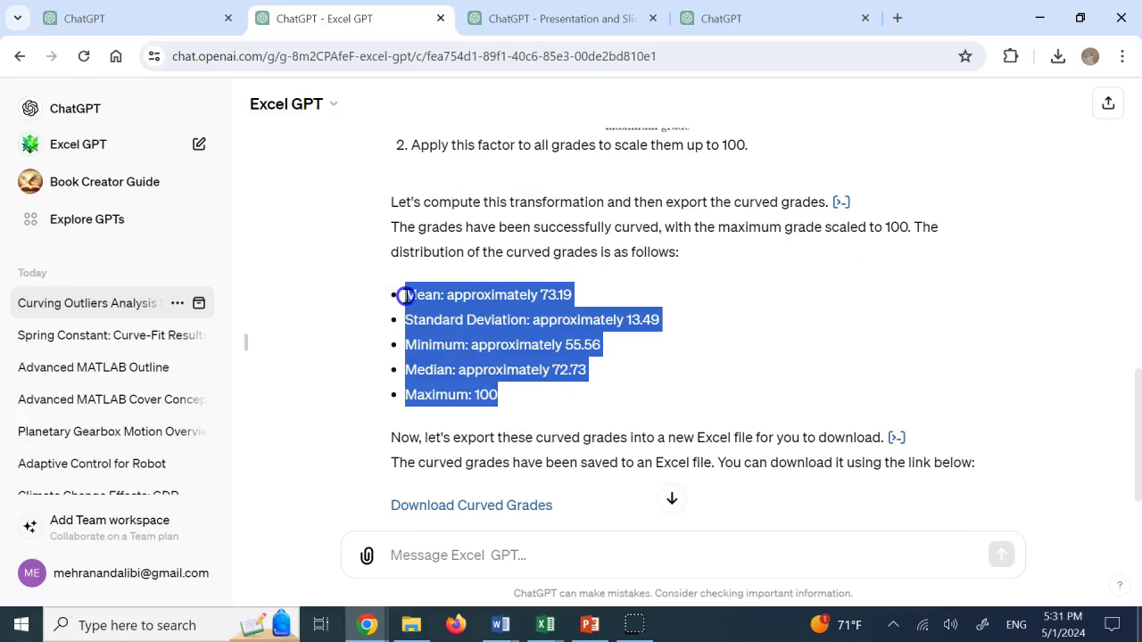
double_click(456, 397)
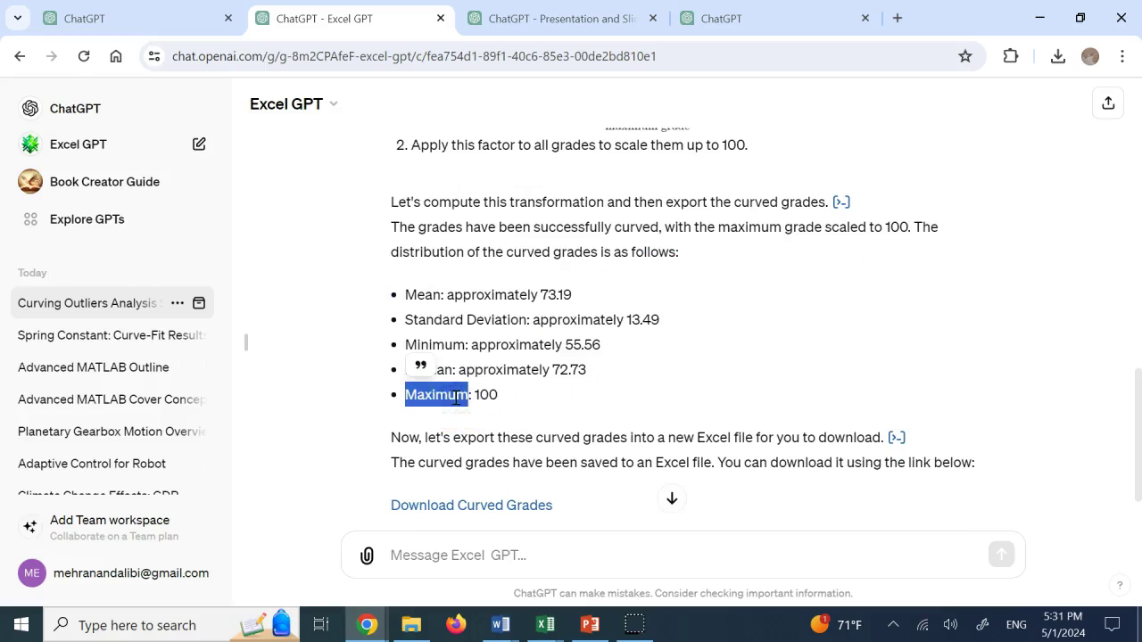
left_click(562, 353)
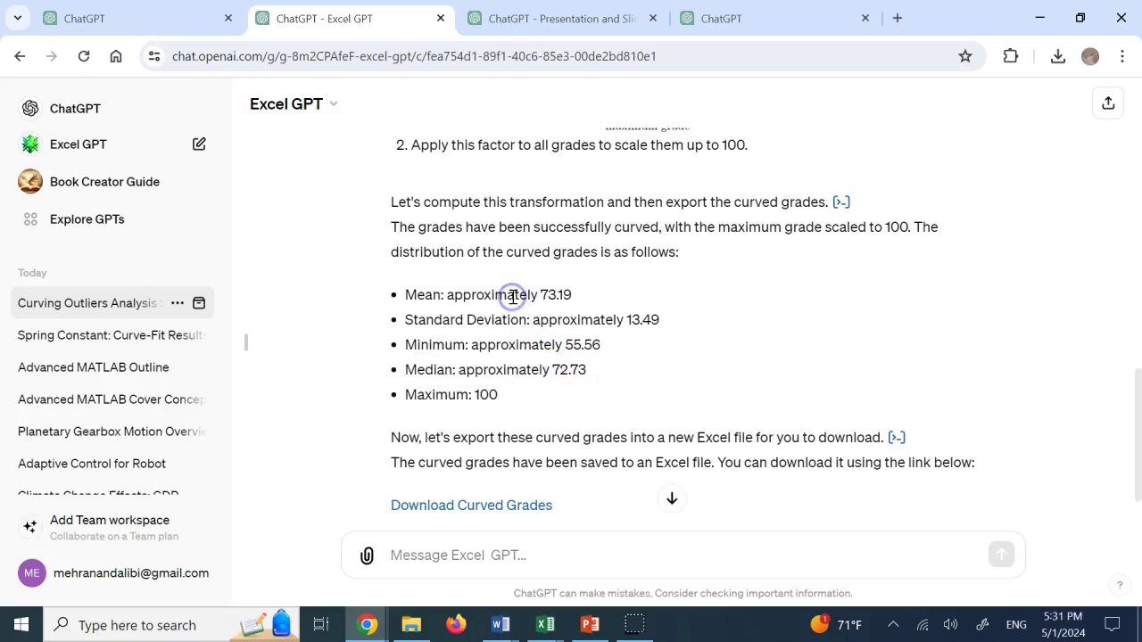
double_click(456, 318)
left_click(564, 341)
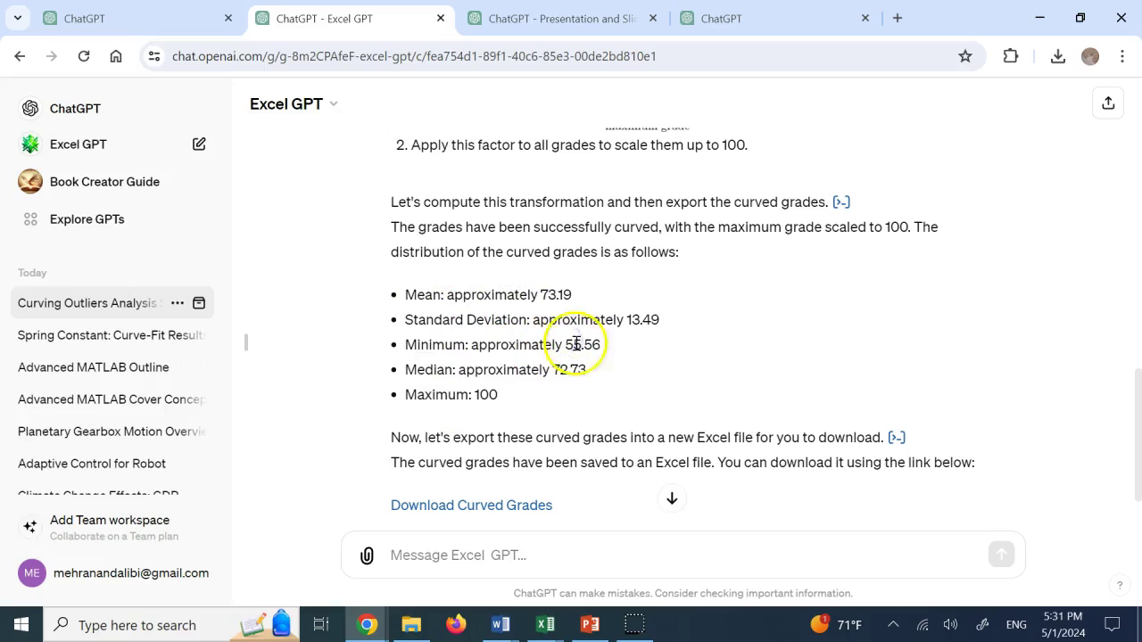
left_click(542, 627)
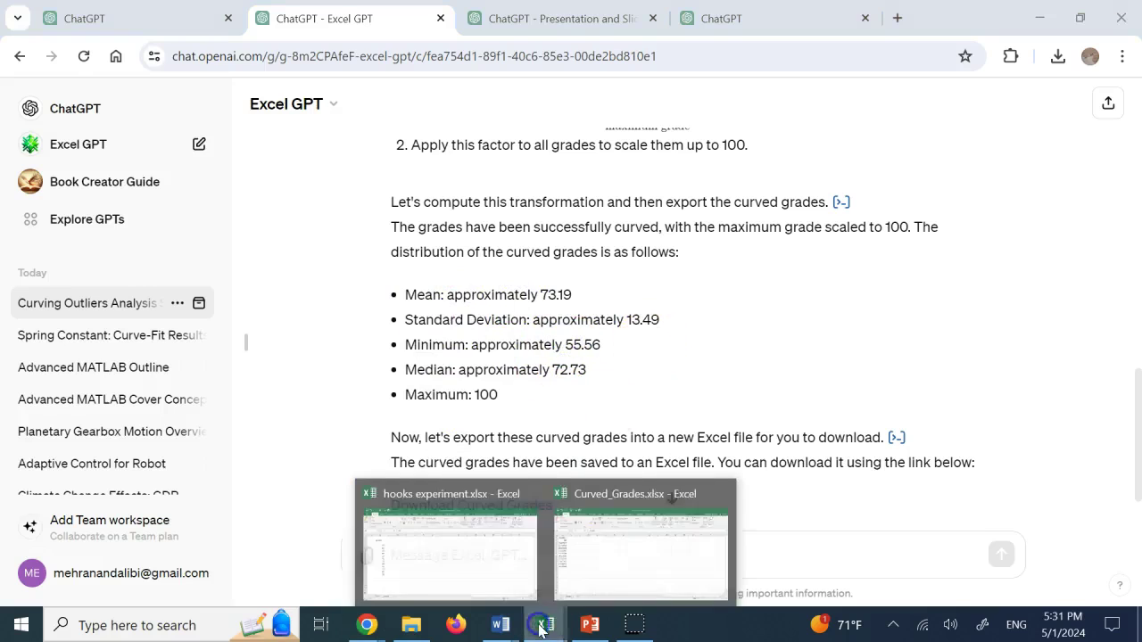
Switch from Curved_Grades to hooks experiment and select the first original grade, 99.
left_click(576, 561)
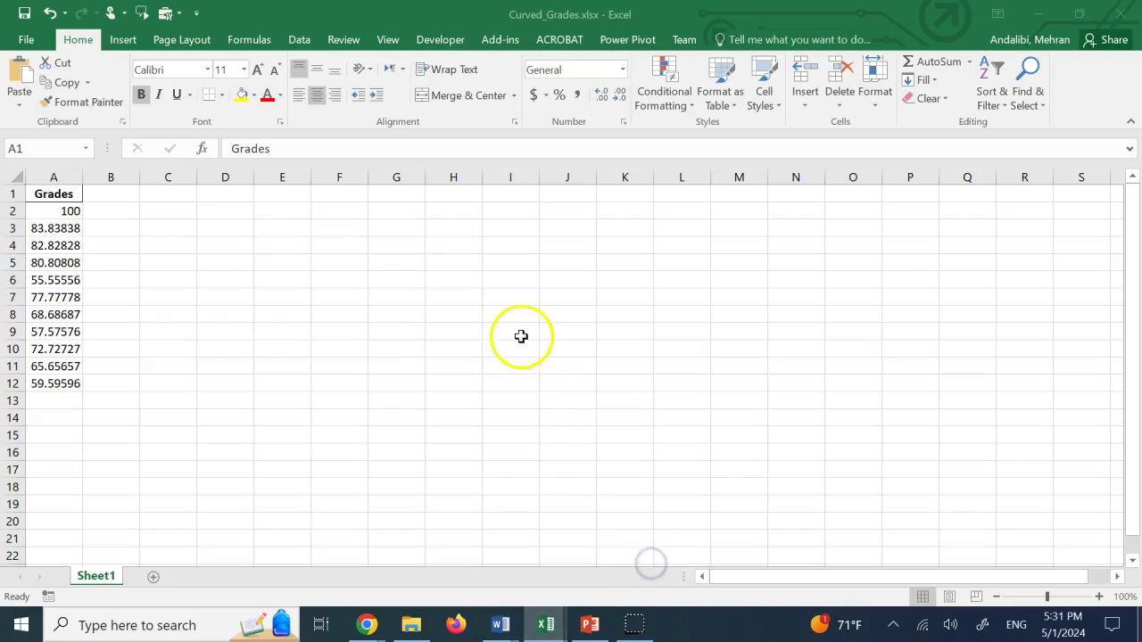
left_click(544, 627)
left_click(443, 556)
left_click(300, 290)
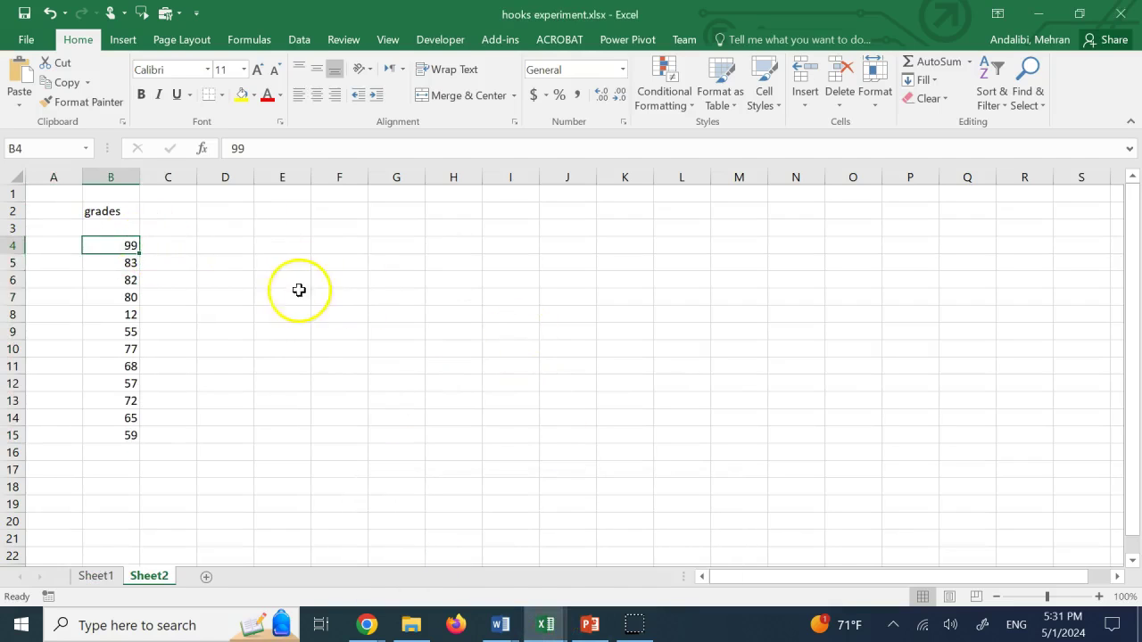
left_click(125, 244)
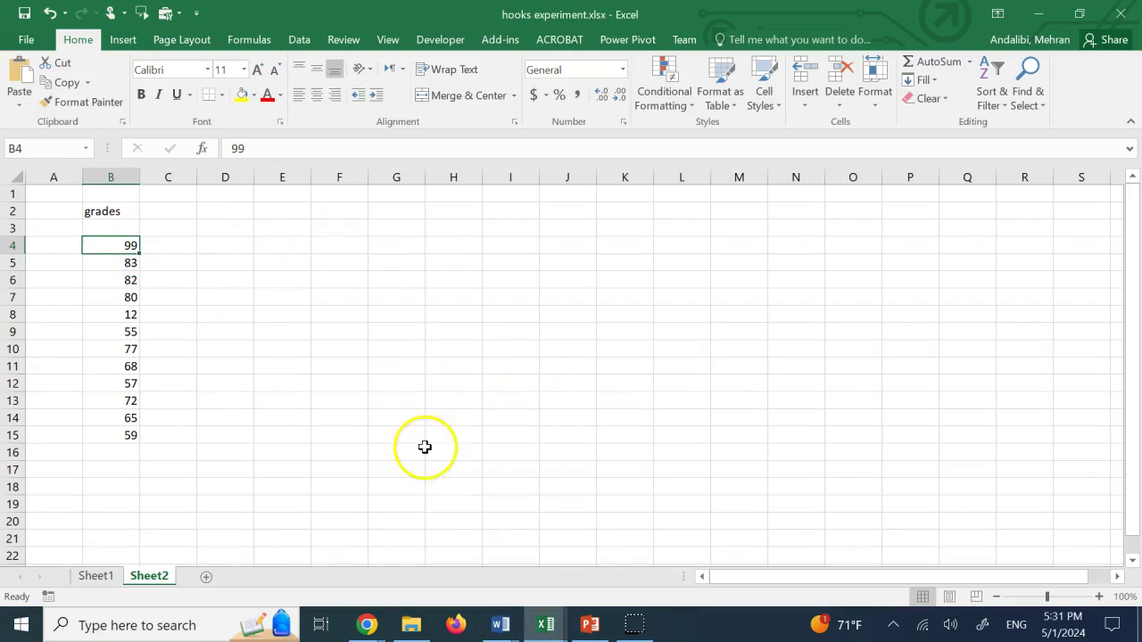
Flip between the two workbooks and select curved grades A2:A12 in Curved_Grades to see totals.
left_click(543, 625)
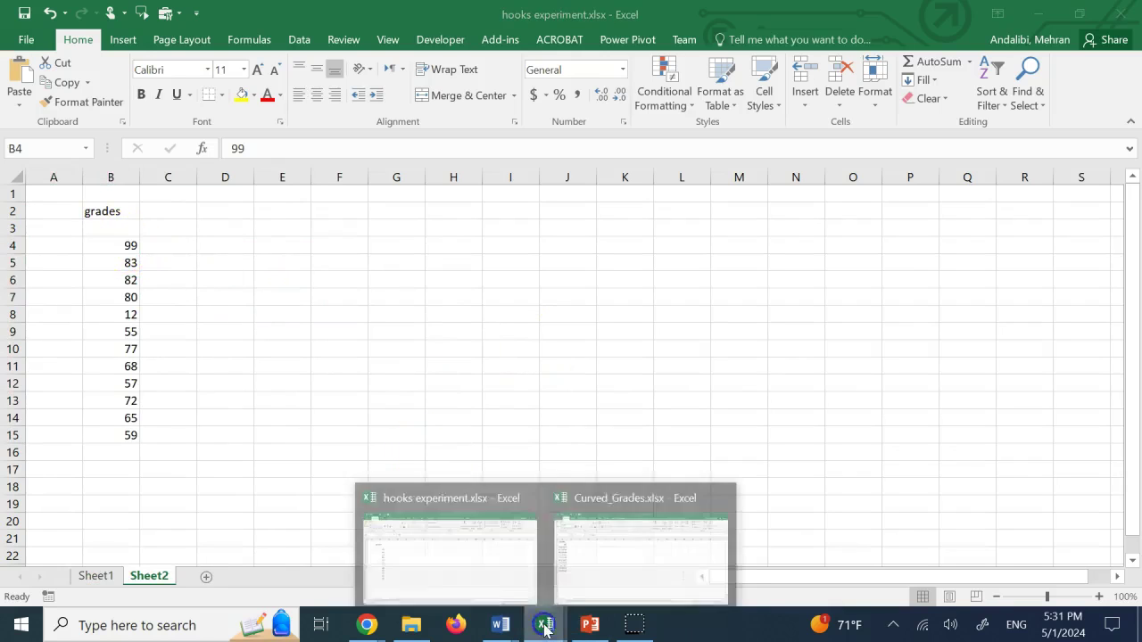
left_click(656, 553)
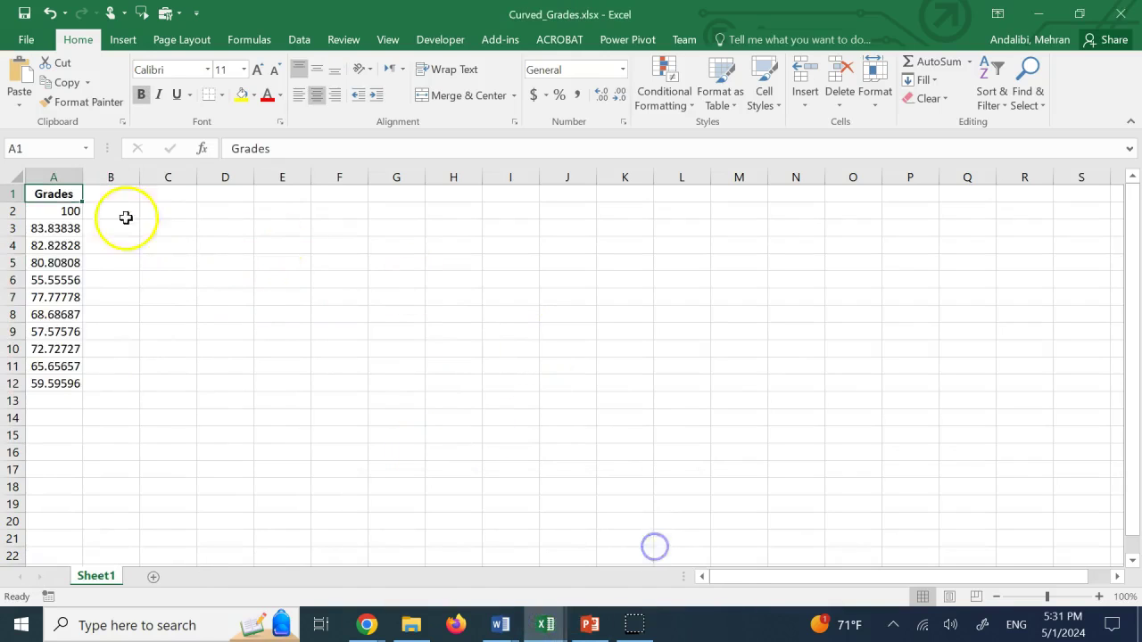
left_click(546, 624)
left_click(463, 571)
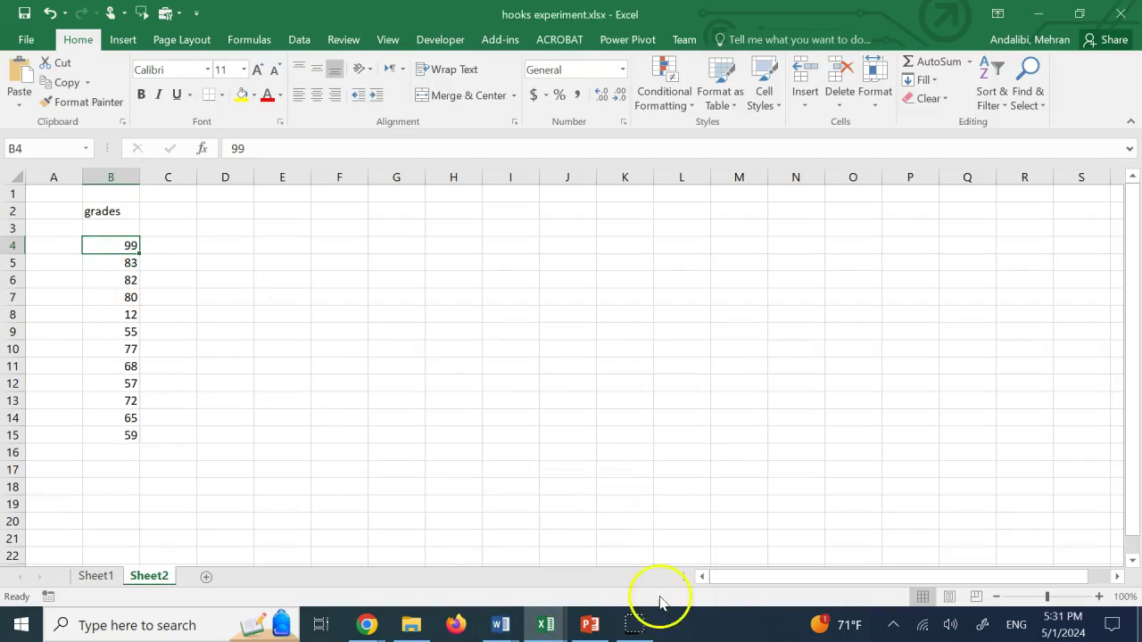
left_click(553, 625)
left_click(592, 565)
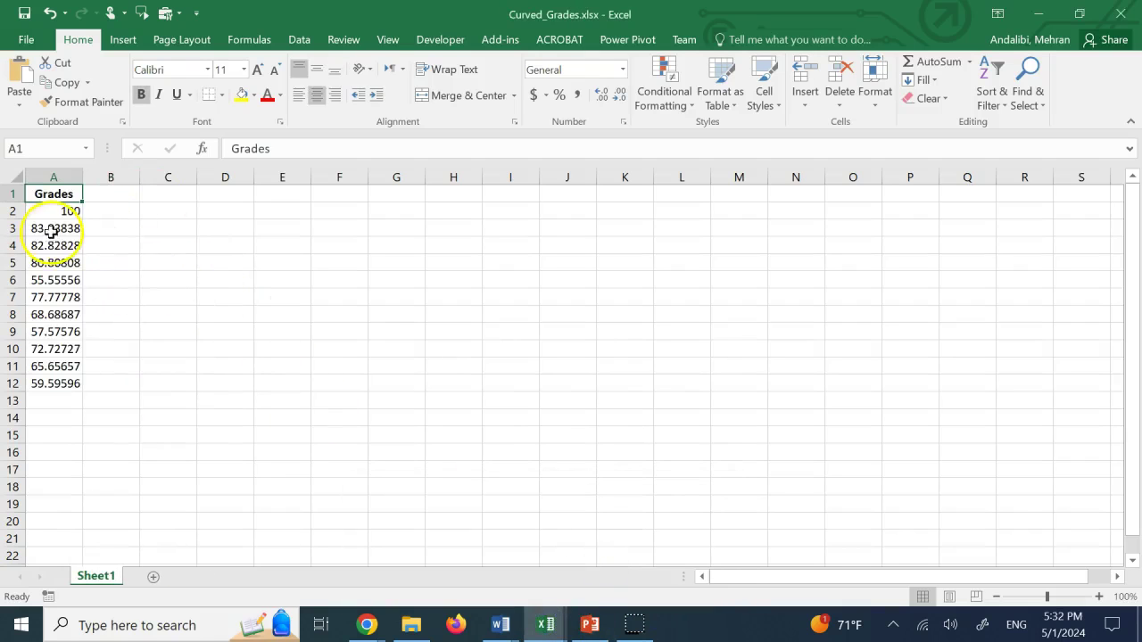
left_click_drag(75, 384, 67, 209)
left_click(216, 295)
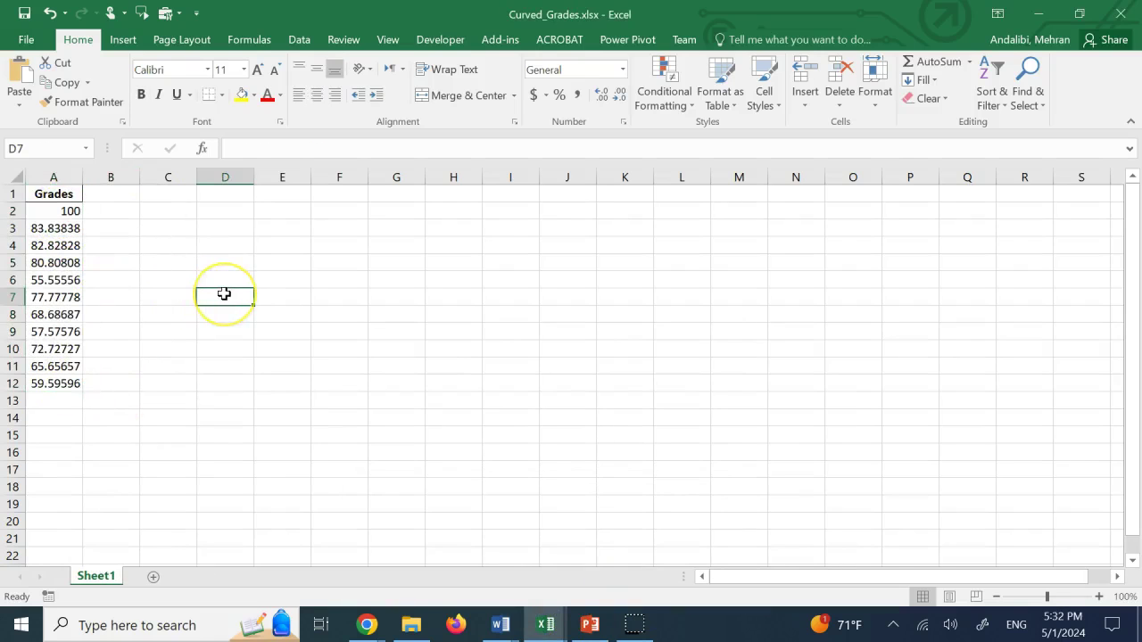
left_click(333, 387)
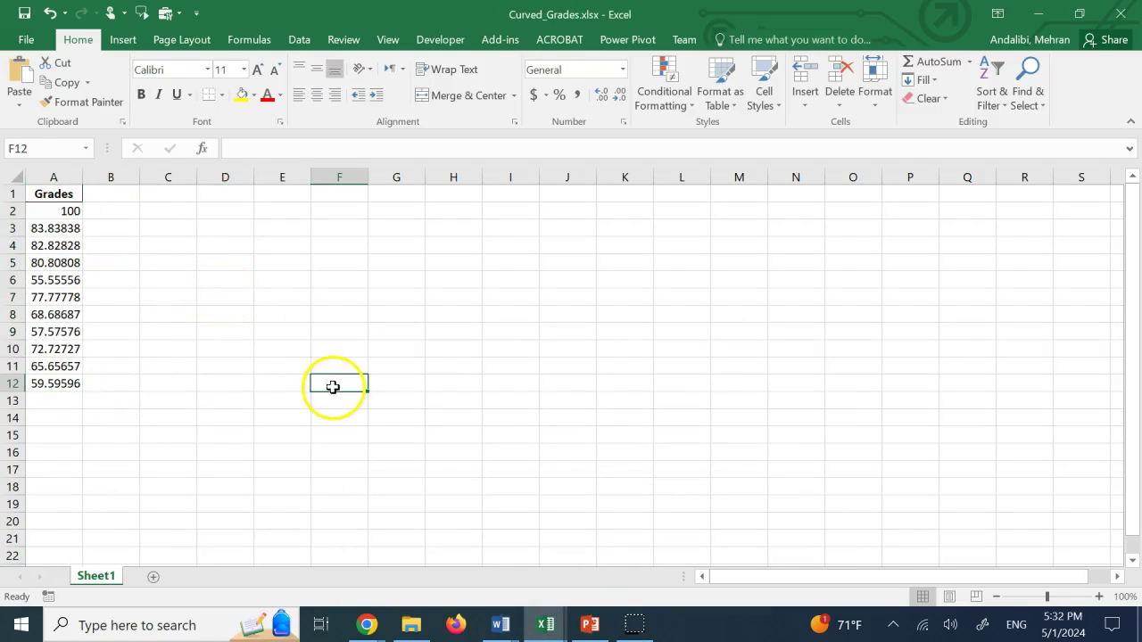
In hooks experiment, select the outlier grade 12 in cell B8.
mouse_move(367, 622)
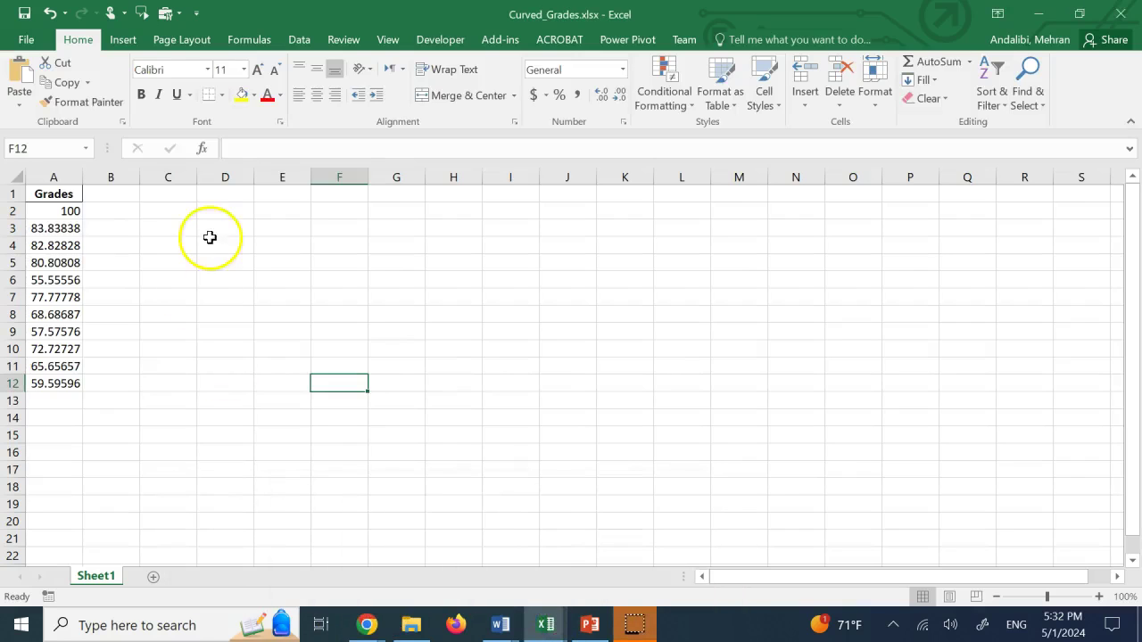
mouse_move(546, 618)
left_click(431, 534)
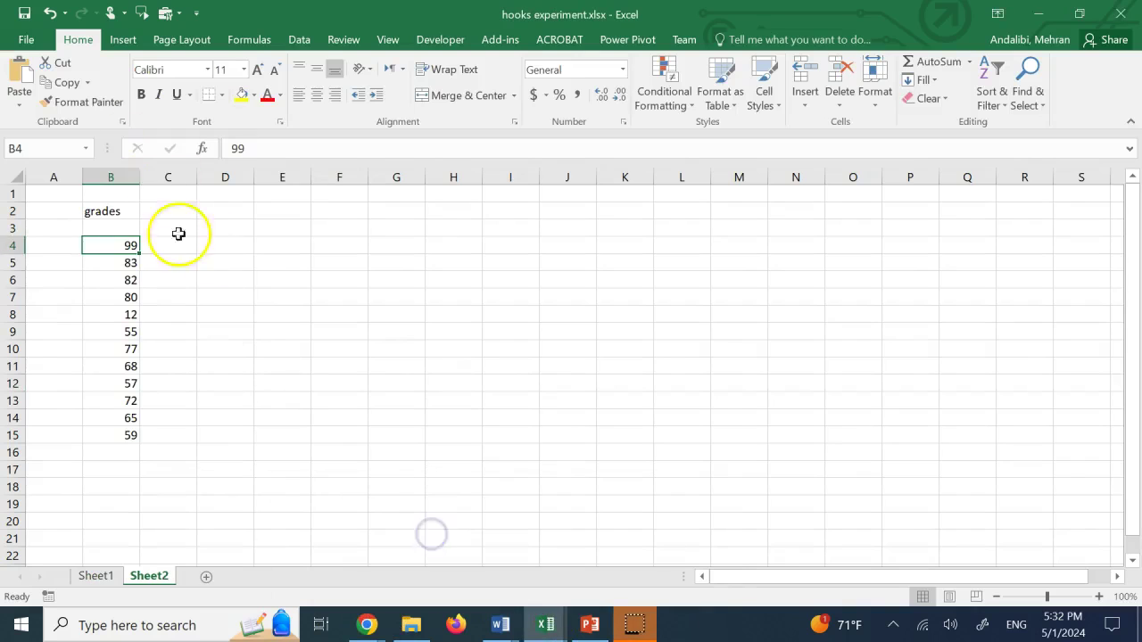
left_click(217, 275)
left_click(117, 319)
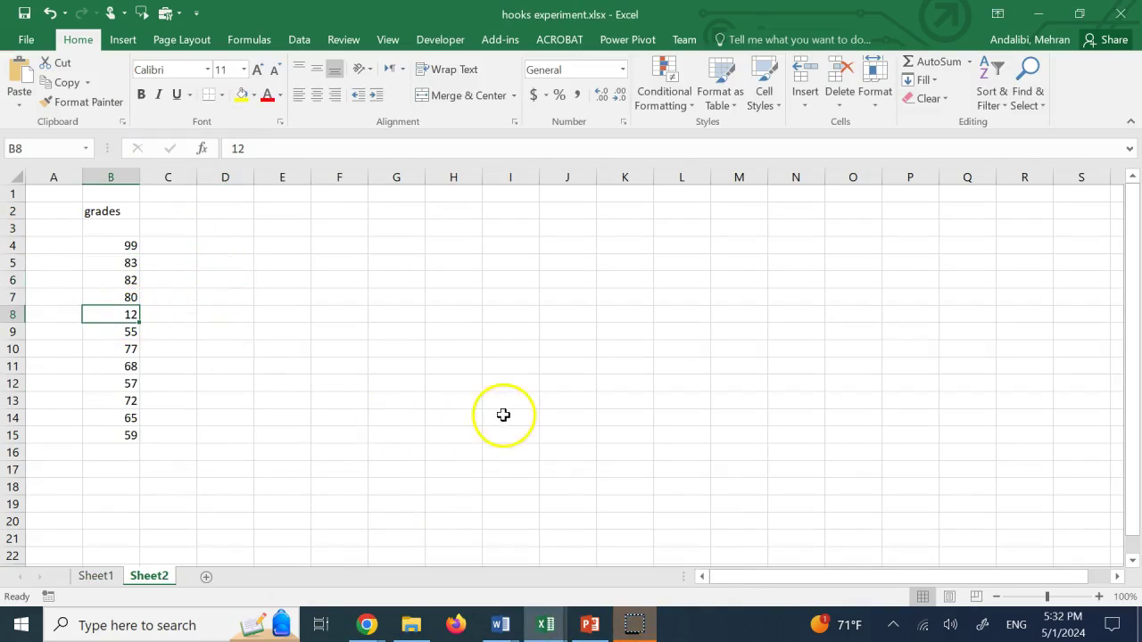
Return to the ChatGPT conversation in Chrome.
mouse_move(365, 622)
left_click(403, 561)
scroll(660, 330, "down", 1)
scroll(671, 339, "up", 5)
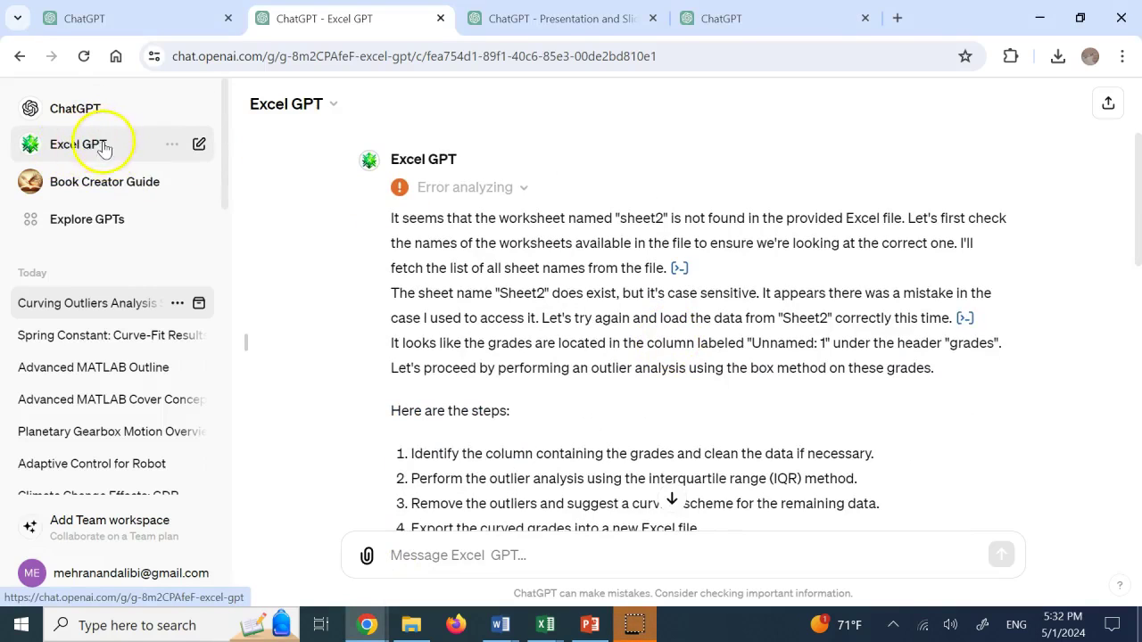
Open the Excel GPT's About details from its name menu.
scroll(604, 324, "up", 2)
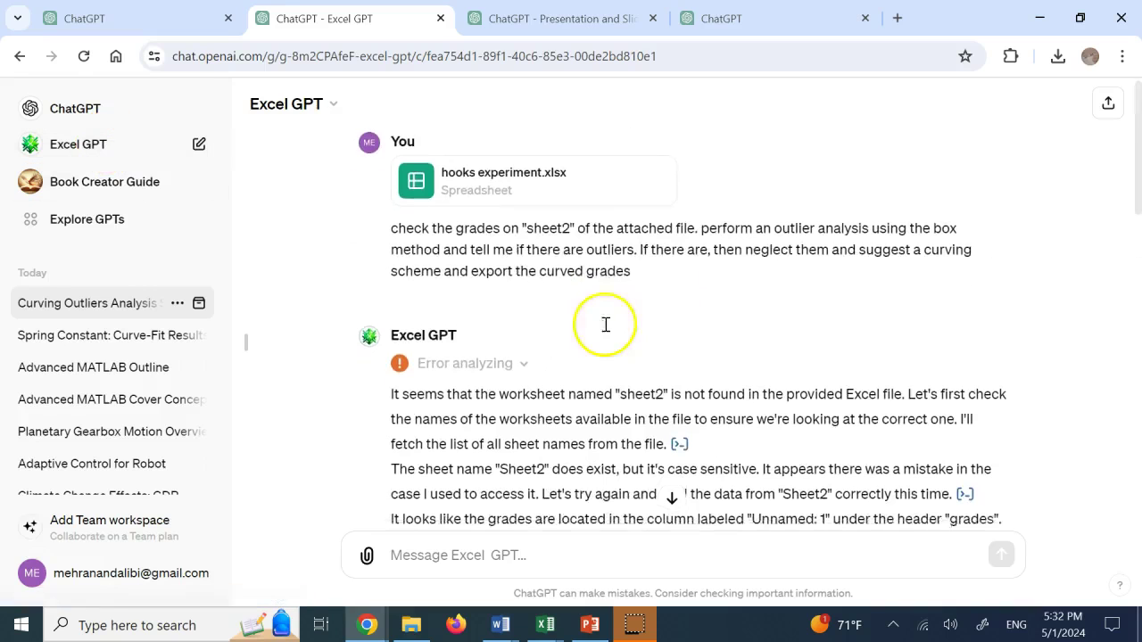
left_click(336, 103)
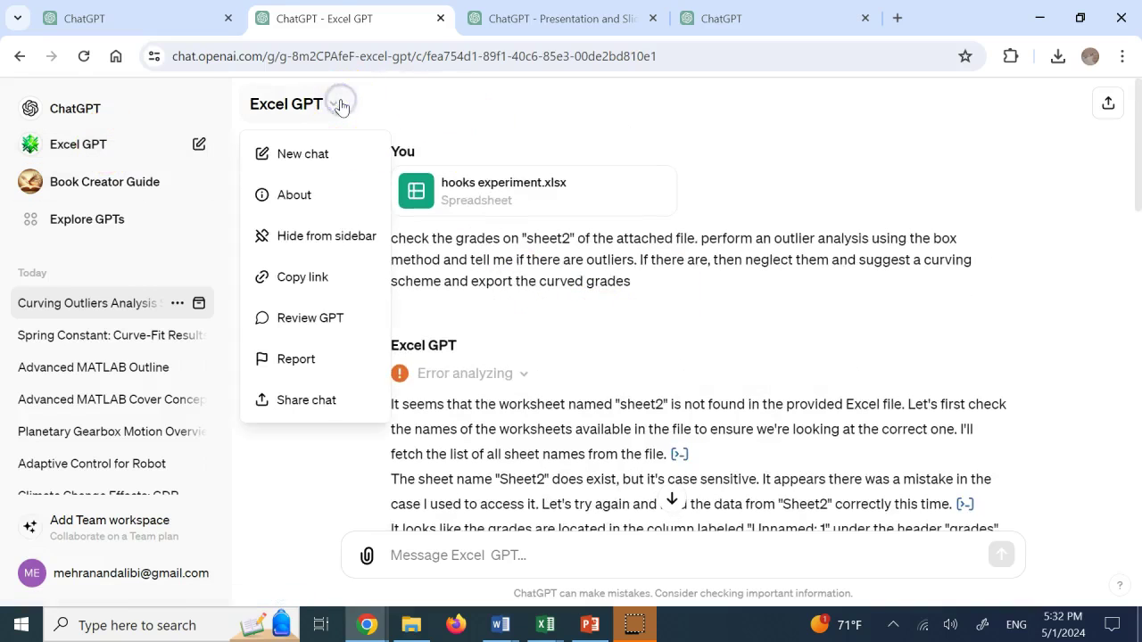
left_click(308, 194)
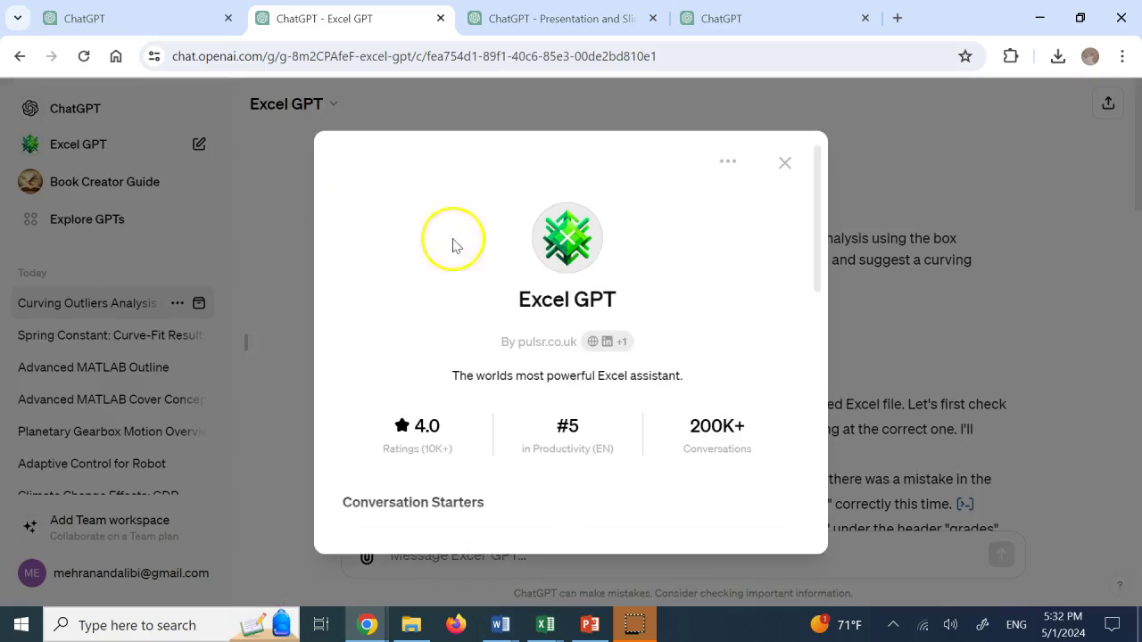
scroll(553, 280, "down", 6)
scroll(562, 285, "up", 4)
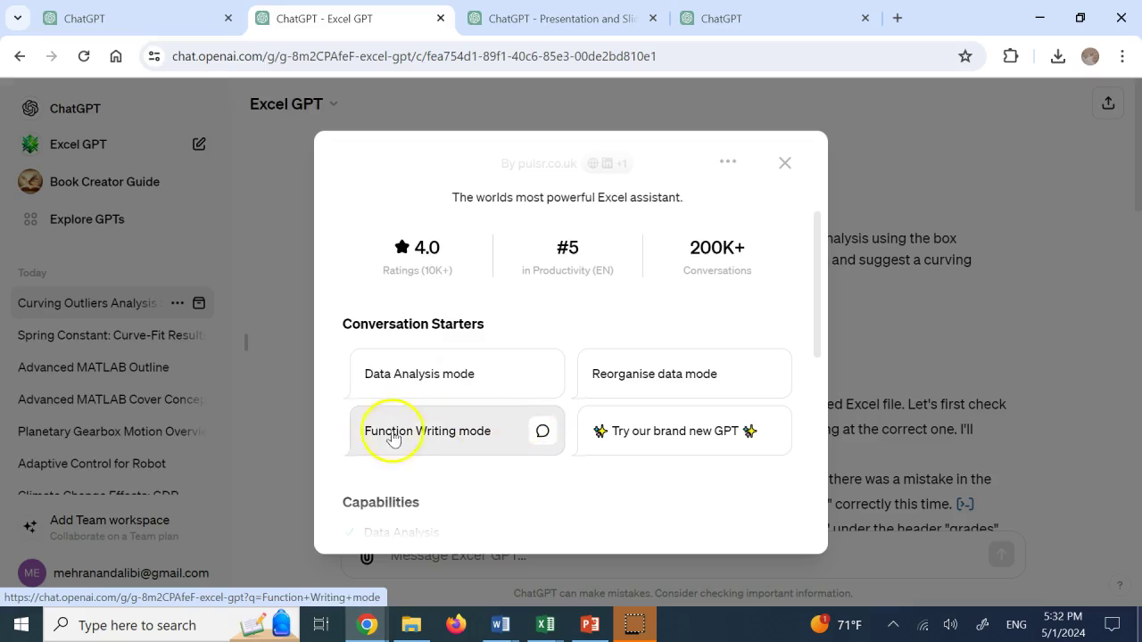
Read through the Excel GPT details, close the card, and scroll the chat to the top.
scroll(481, 440, "down", 3)
scroll(482, 443, "down", 3)
scroll(485, 445, "up", 3)
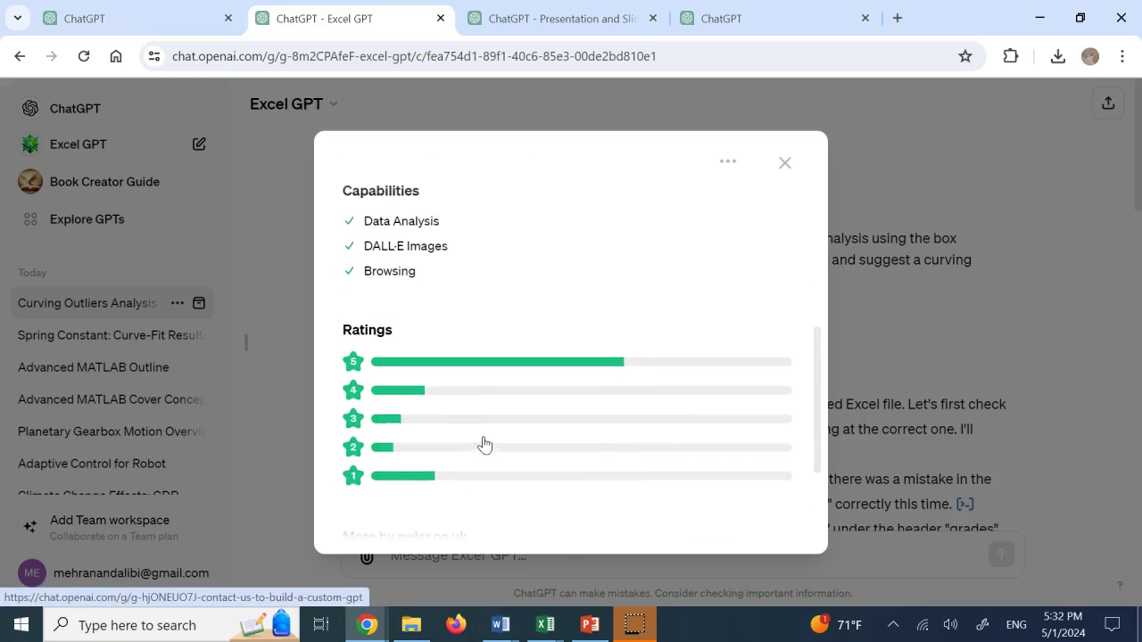
scroll(484, 444, "up", 1)
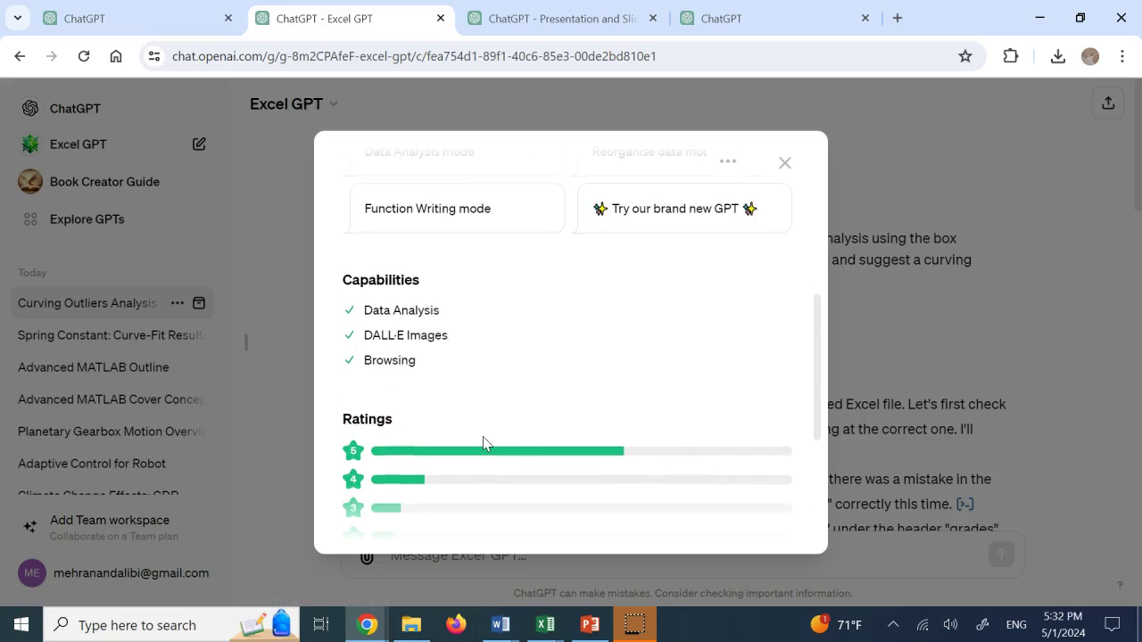
left_click(413, 308)
left_click(791, 164)
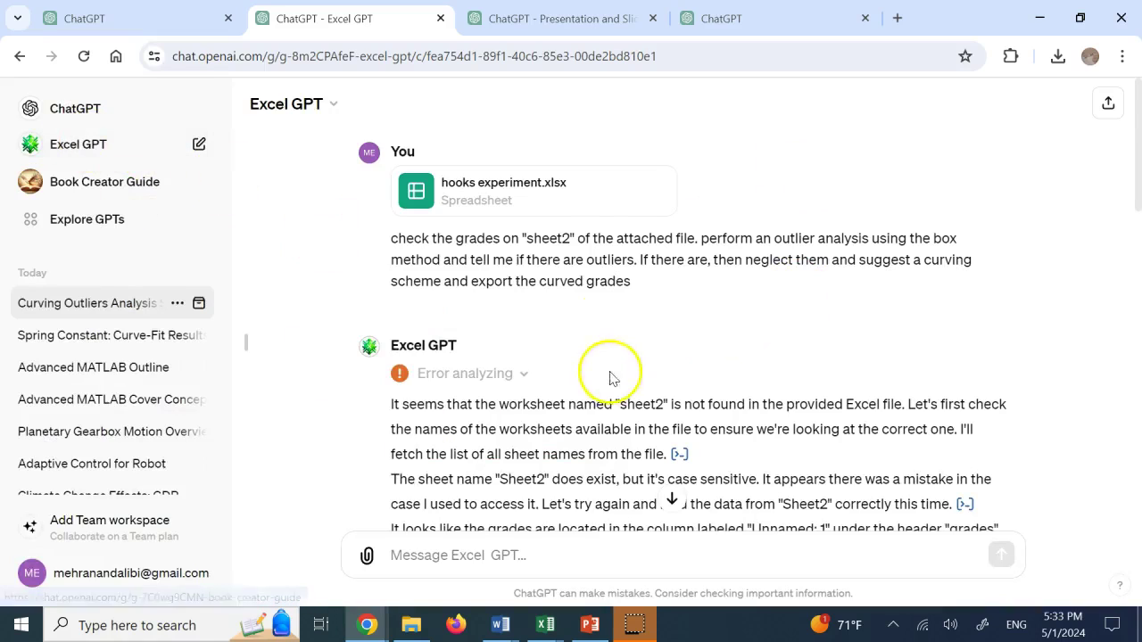
scroll(683, 360, "down", 15)
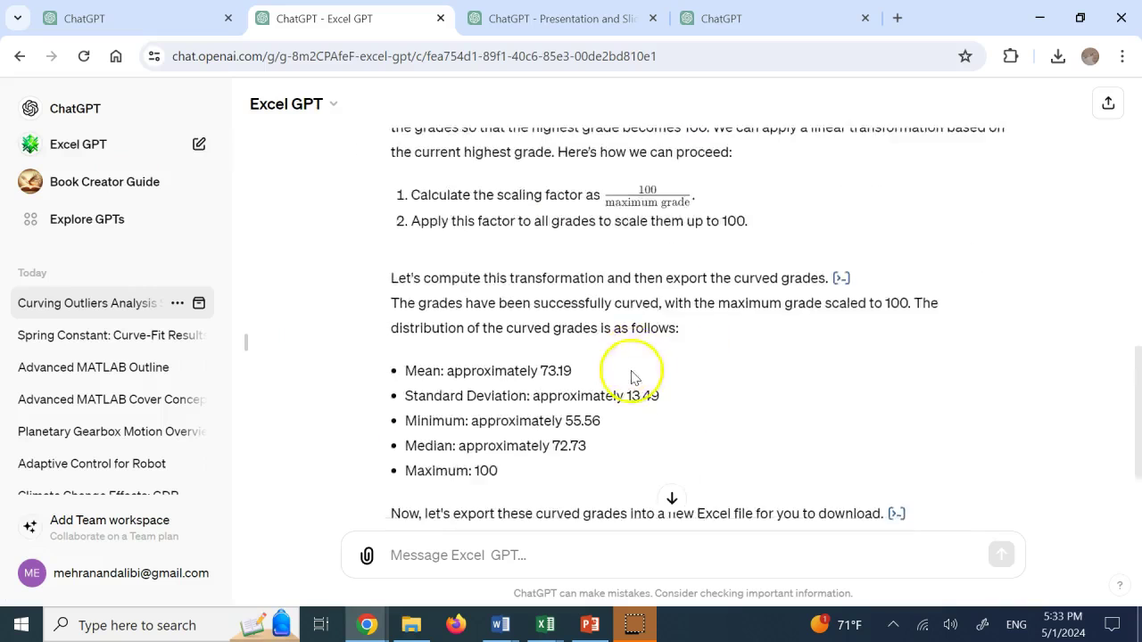
scroll(693, 403, "up", 15)
scroll(638, 413, "up", 1)
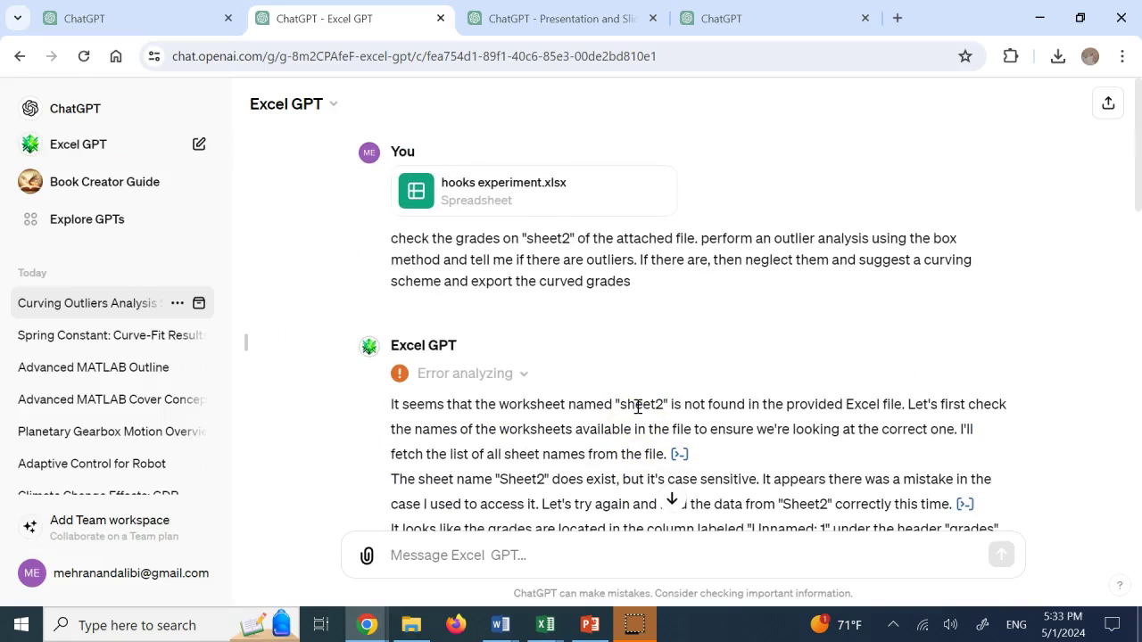
Review the replies in the Hook's experiment chat.
left_click(76, 14)
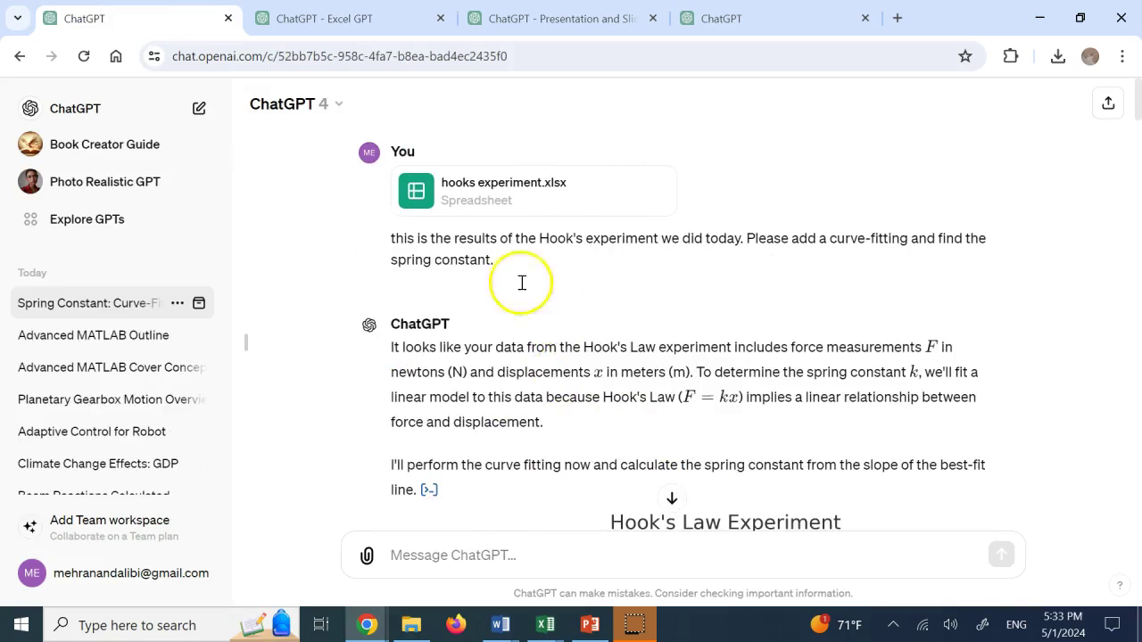
scroll(559, 378, "down", 10)
scroll(522, 292, "down", 20)
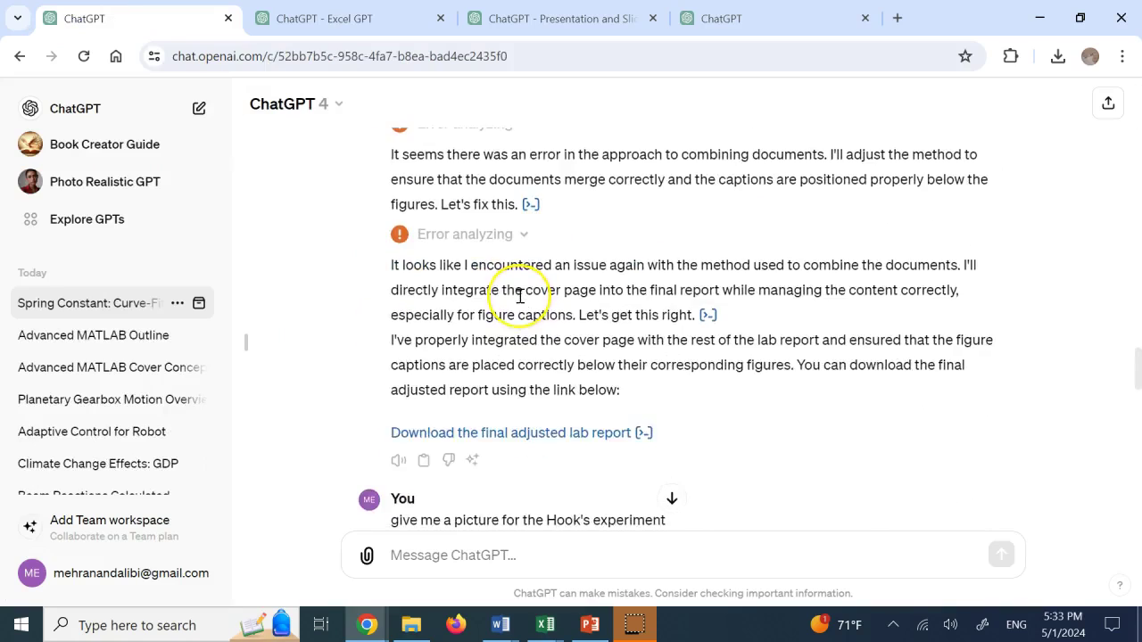
scroll(520, 296, "up", 20)
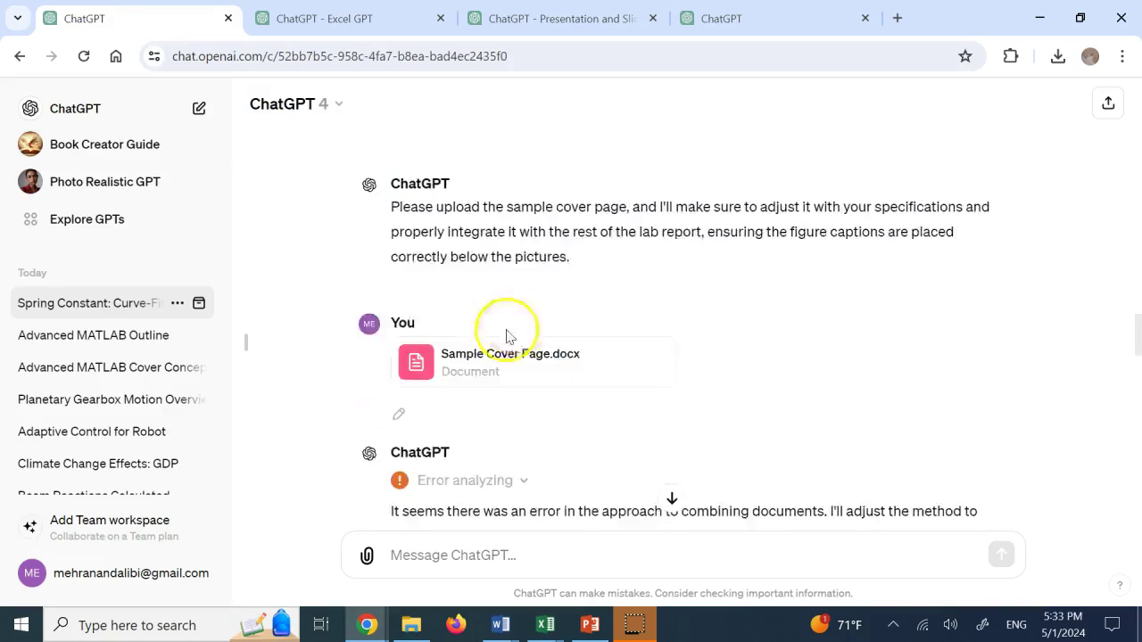
scroll(500, 259, "up", 5)
Show the Presentation and Slides GPT's About details, with its rating and capabilities.
left_click(546, 27)
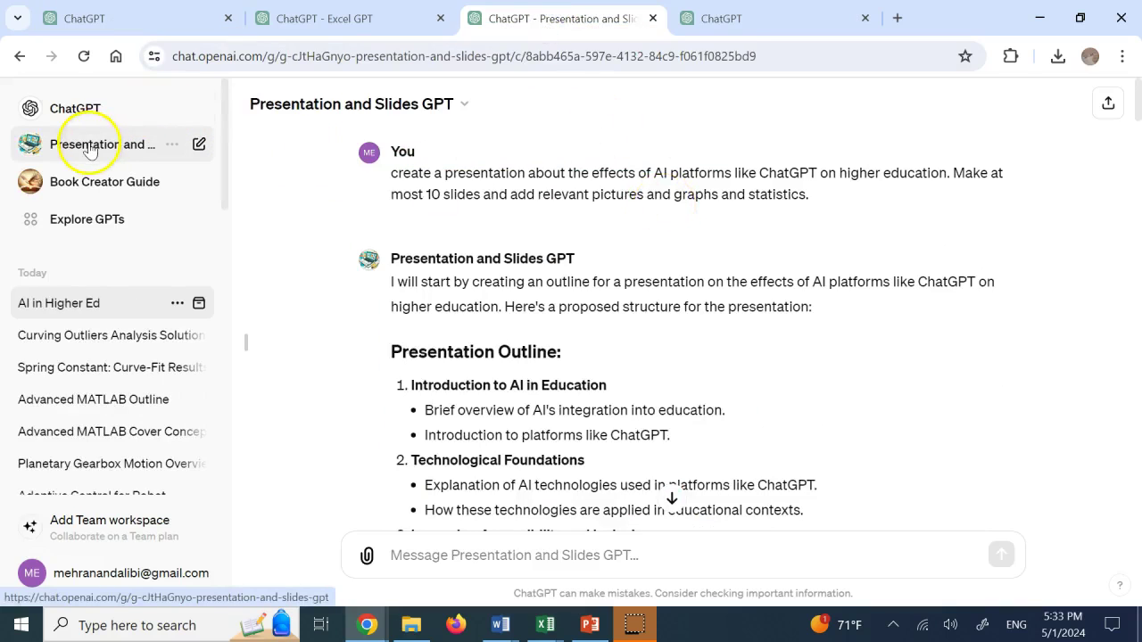
left_click(174, 145)
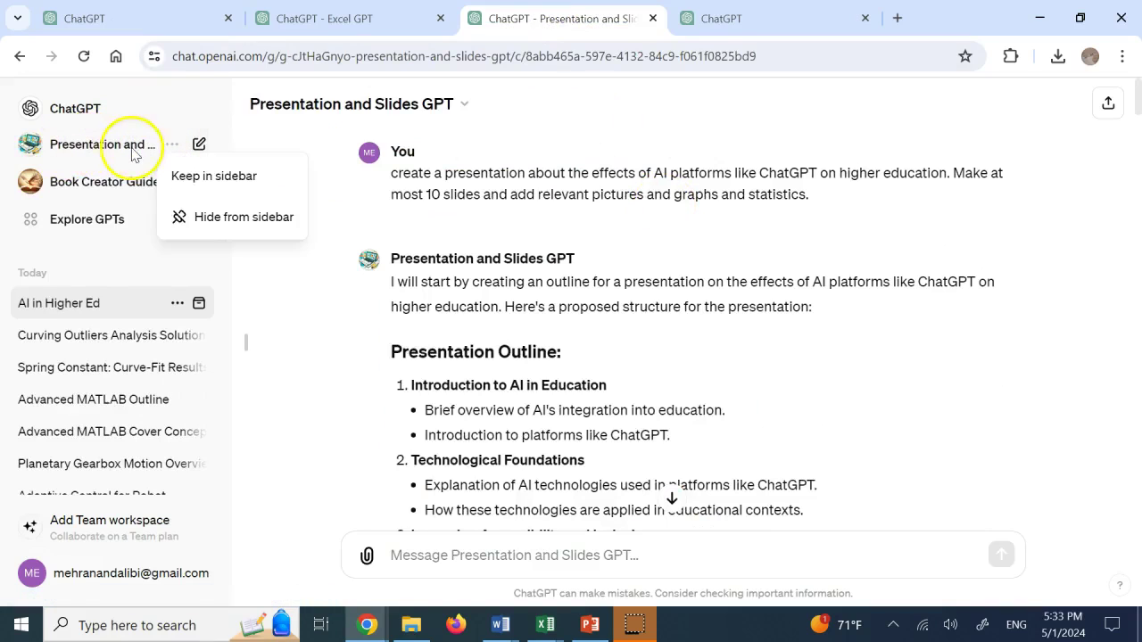
left_click(466, 104)
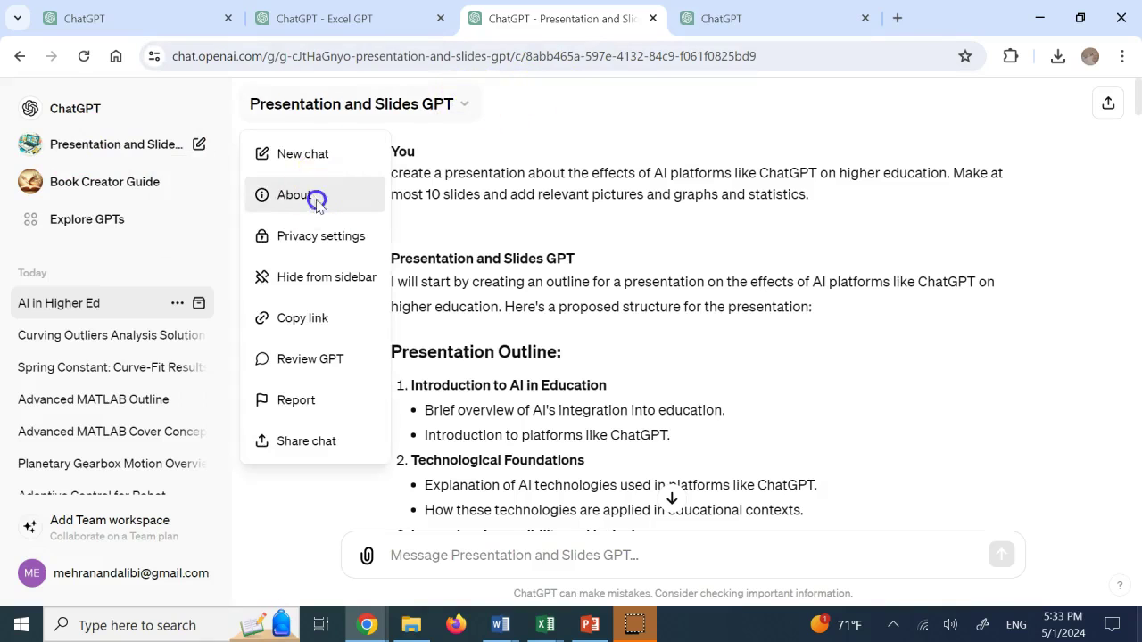
left_click(318, 198)
scroll(637, 285, "down", 6)
scroll(655, 293, "up", 3)
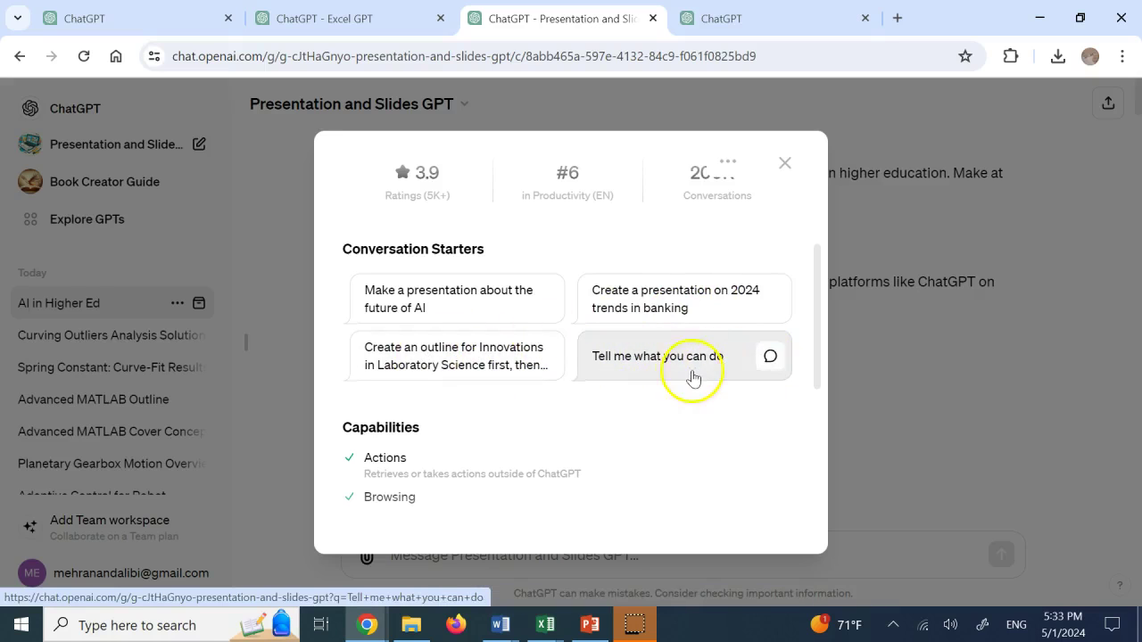
left_click(587, 626)
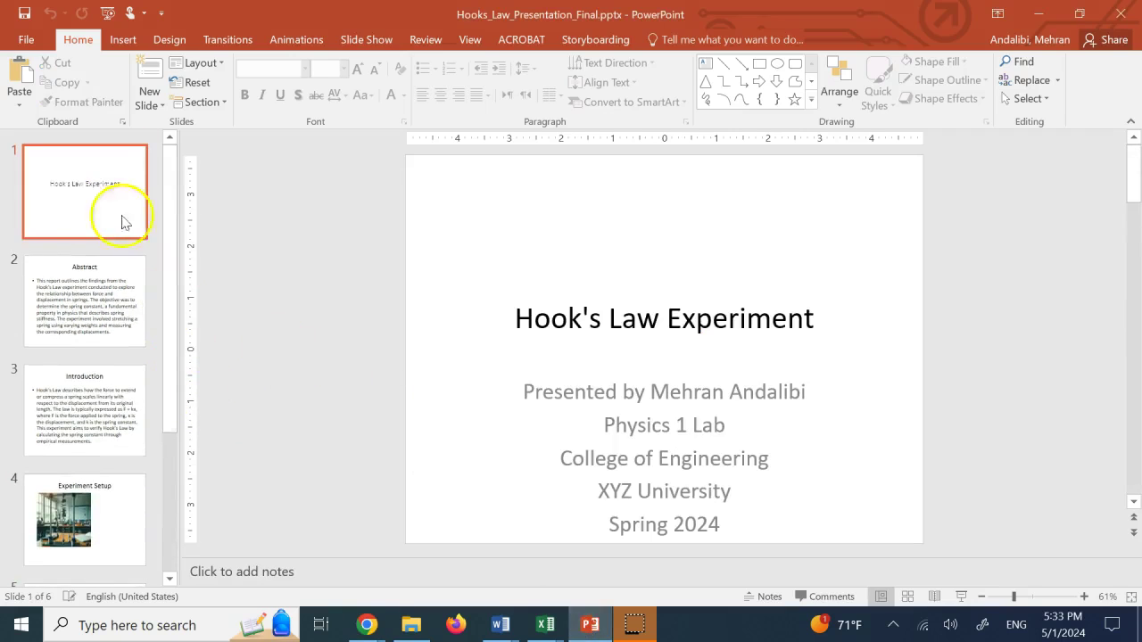
Select the 'Hook's Law Experiment' title slide, then close the Presentation and Slides GPT's details card.
left_click(101, 210)
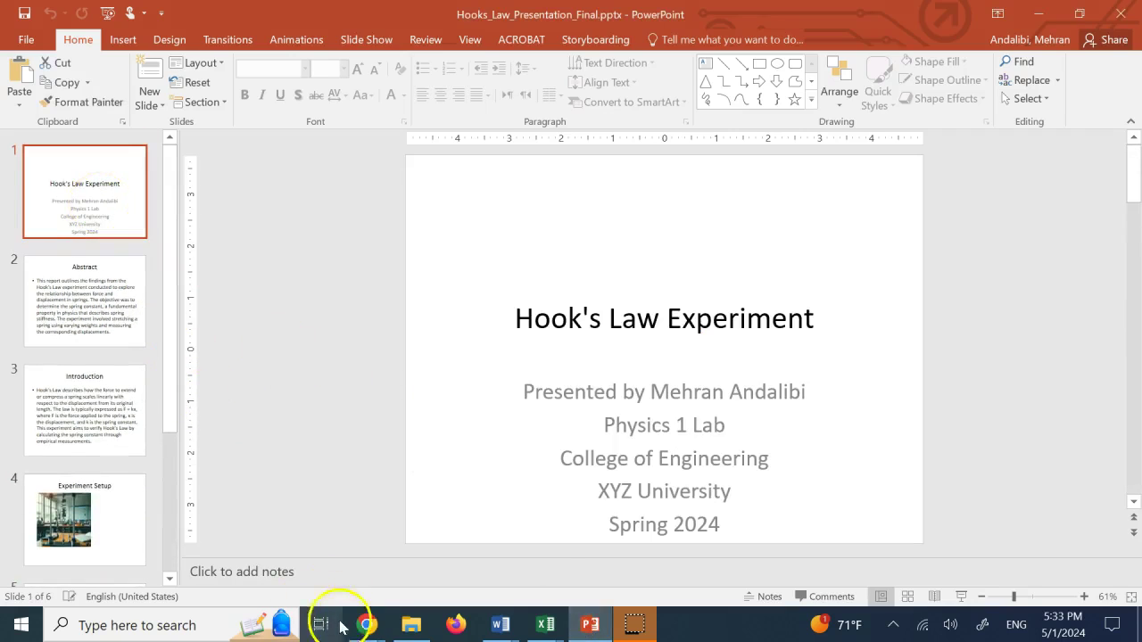
mouse_move(366, 624)
left_click(434, 556)
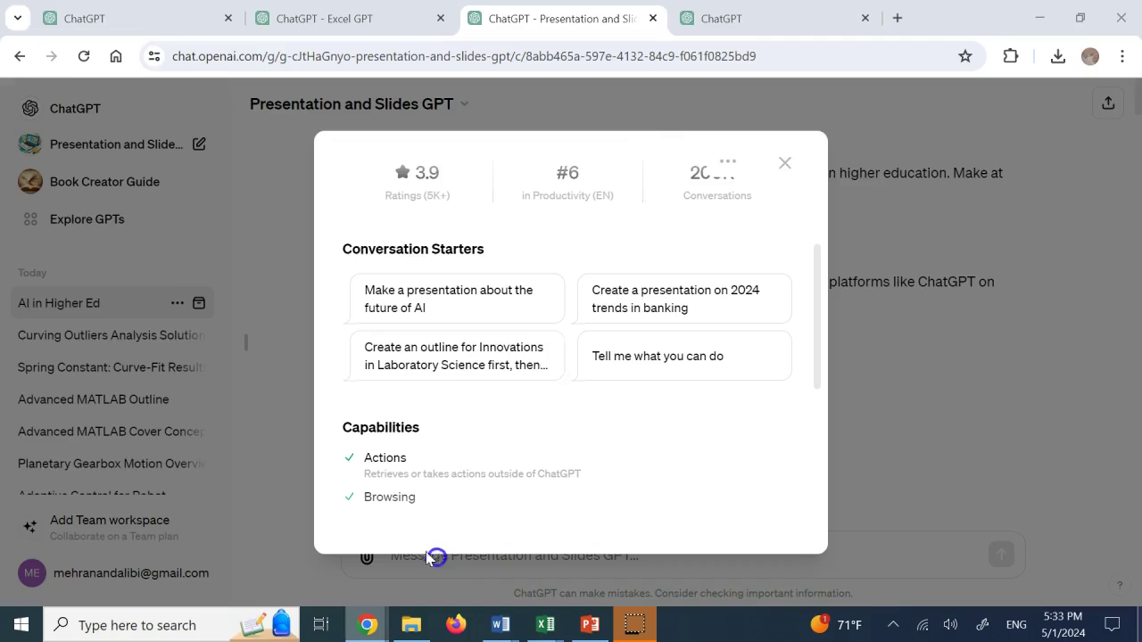
left_click(789, 163)
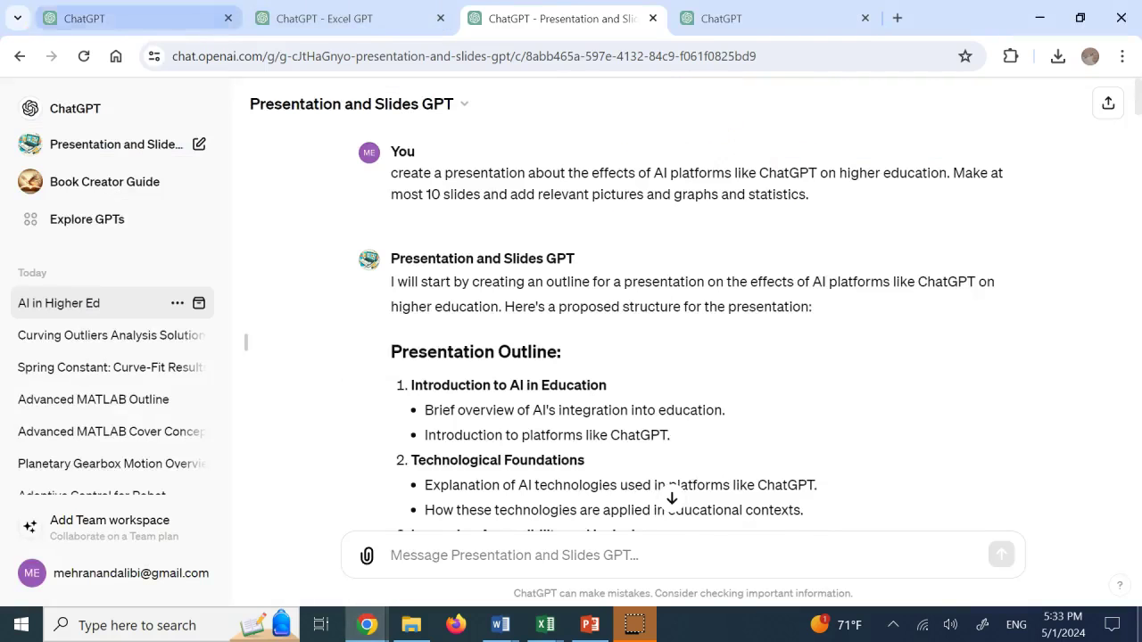
Revisit the Hook's experiment chat's presentation request, then bring Hooks_Law_Presentation_Final.pptx forward.
left_click(134, 18)
scroll(551, 415, "down", 5)
scroll(552, 415, "down", 5)
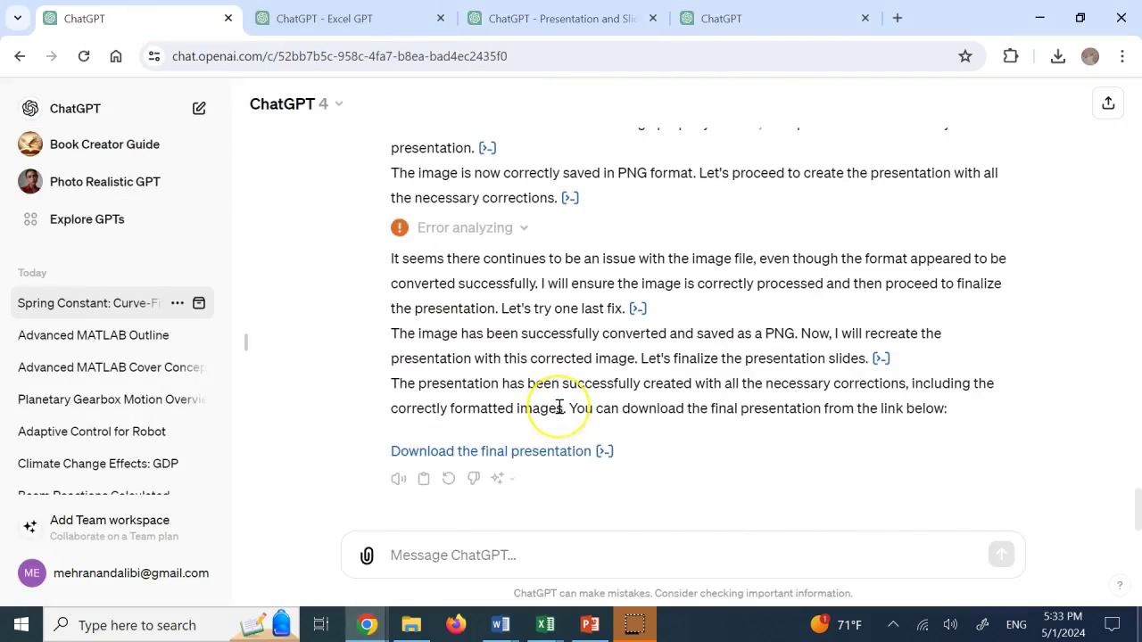
scroll(559, 408, "up", 7)
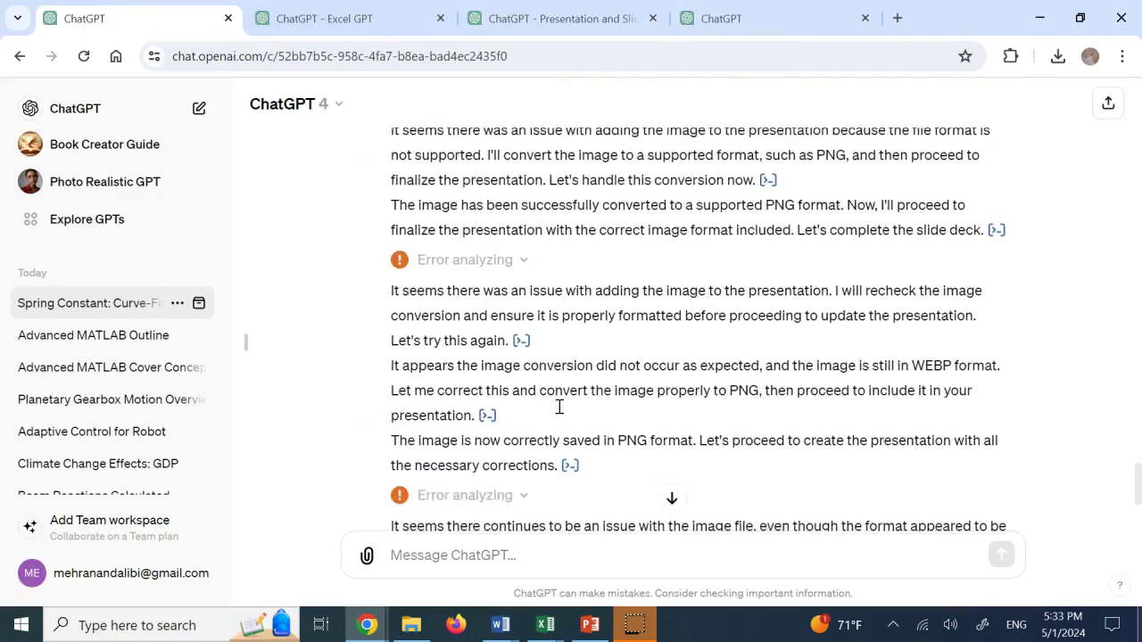
scroll(558, 406, "up", 1)
triple_click(455, 244)
scroll(553, 224, "up", 5)
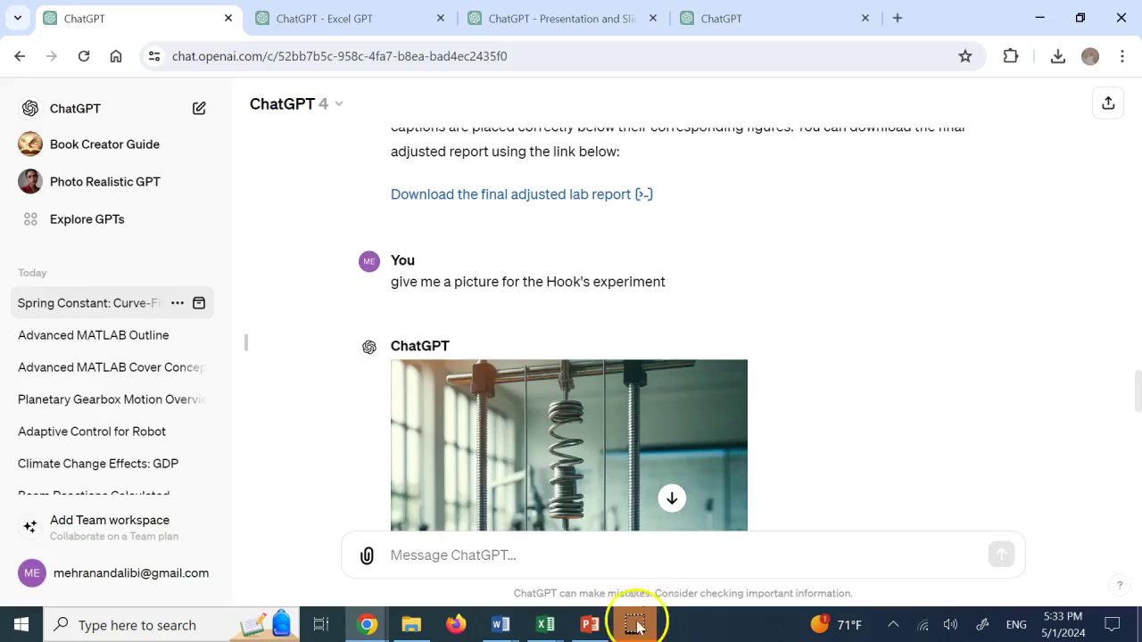
left_click(605, 627)
View the title slide, then the Abstract, Introduction and Experiment Setup slides.
left_click(668, 298)
left_click(644, 393)
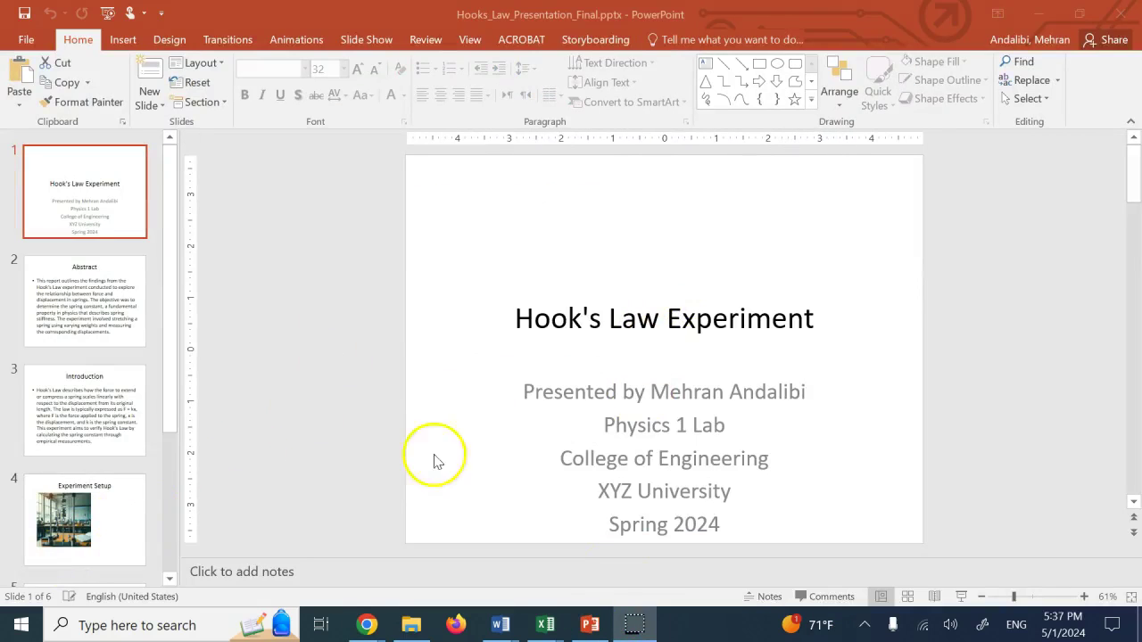
left_click(79, 301)
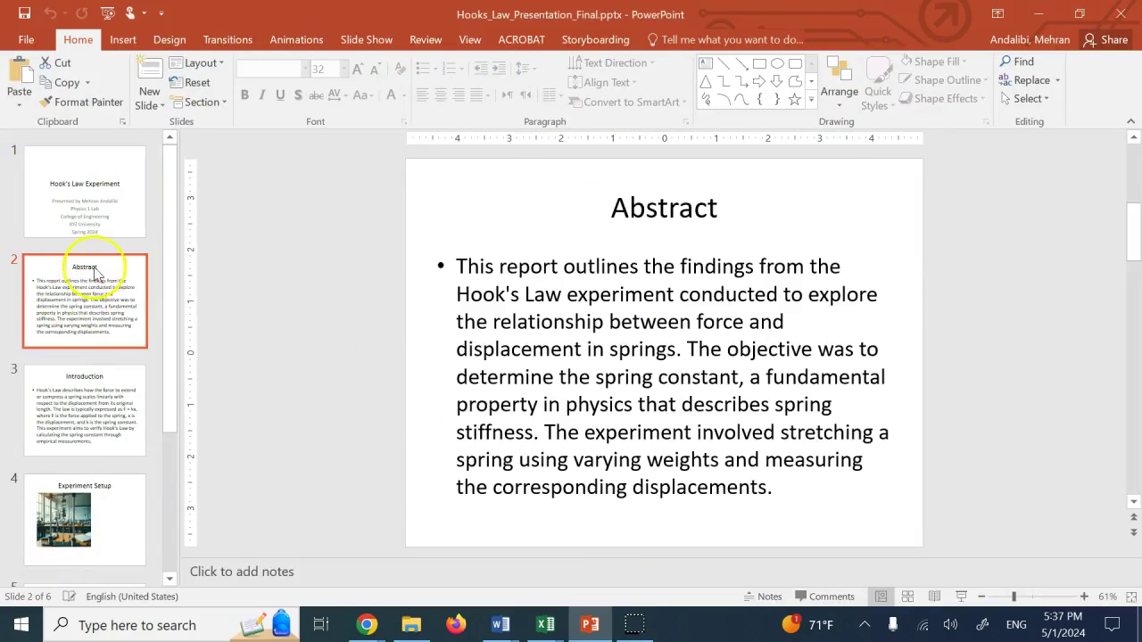
left_click(89, 216)
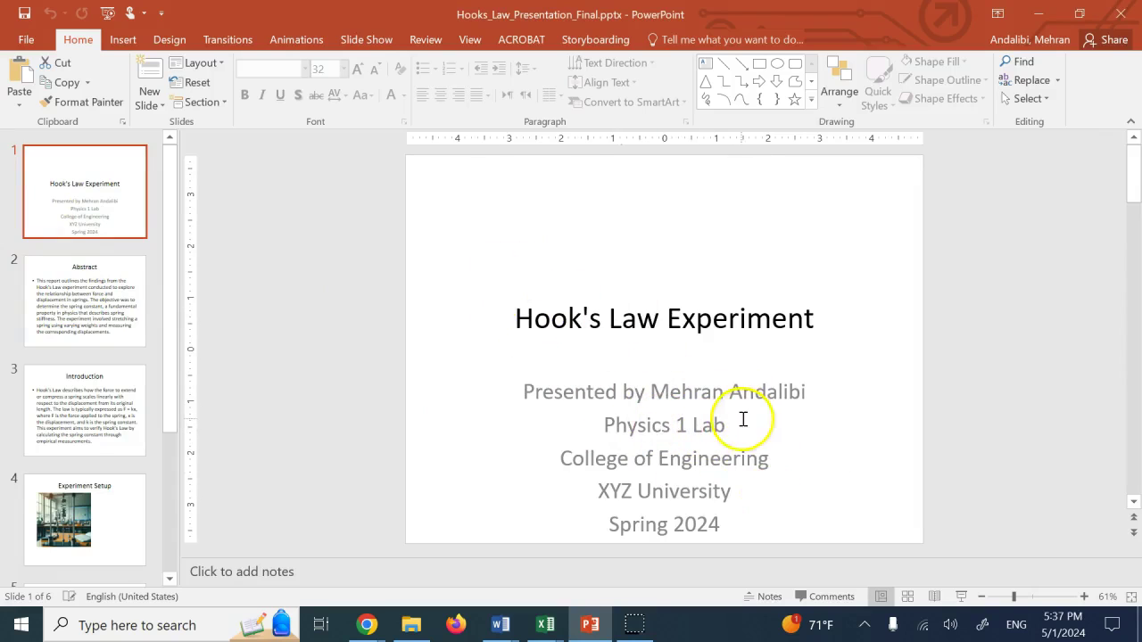
left_click(105, 312)
left_click(105, 419)
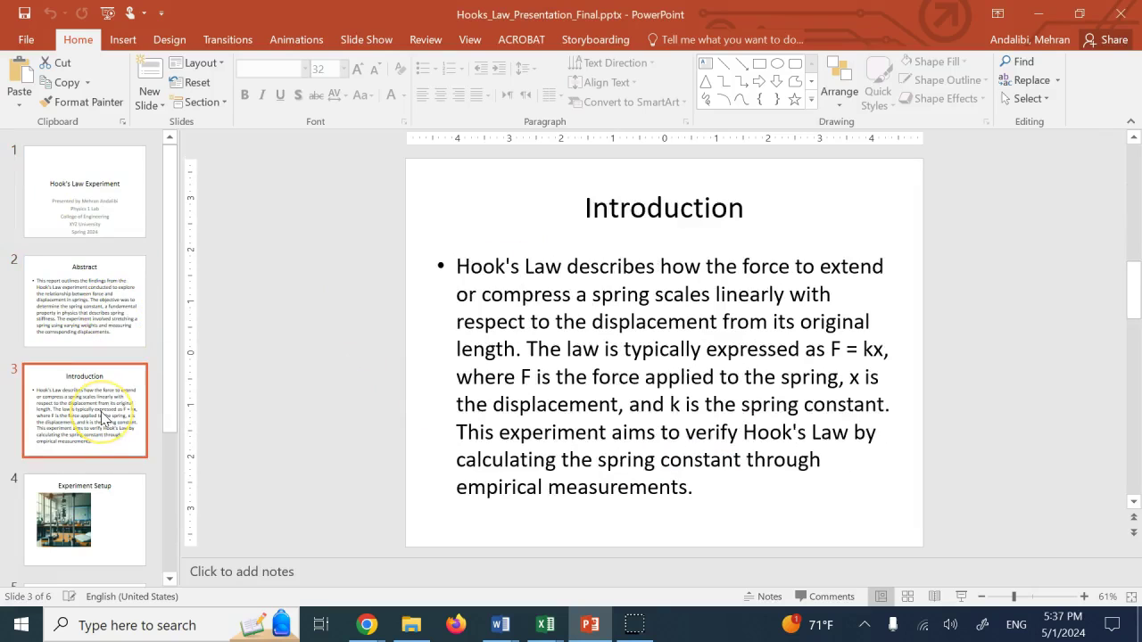
left_click(97, 508)
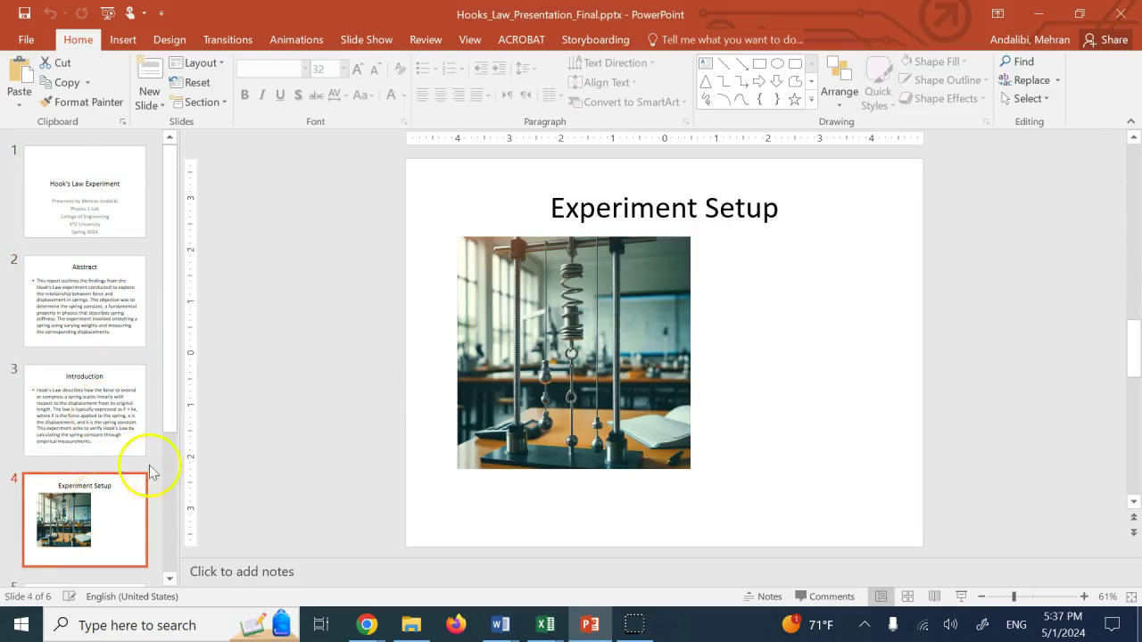
Continue to the Results and Force vs. Displacement graph slides, then return up to Abstract.
scroll(165, 436, "down", 3)
left_click(76, 509)
scroll(276, 423, "down", 1)
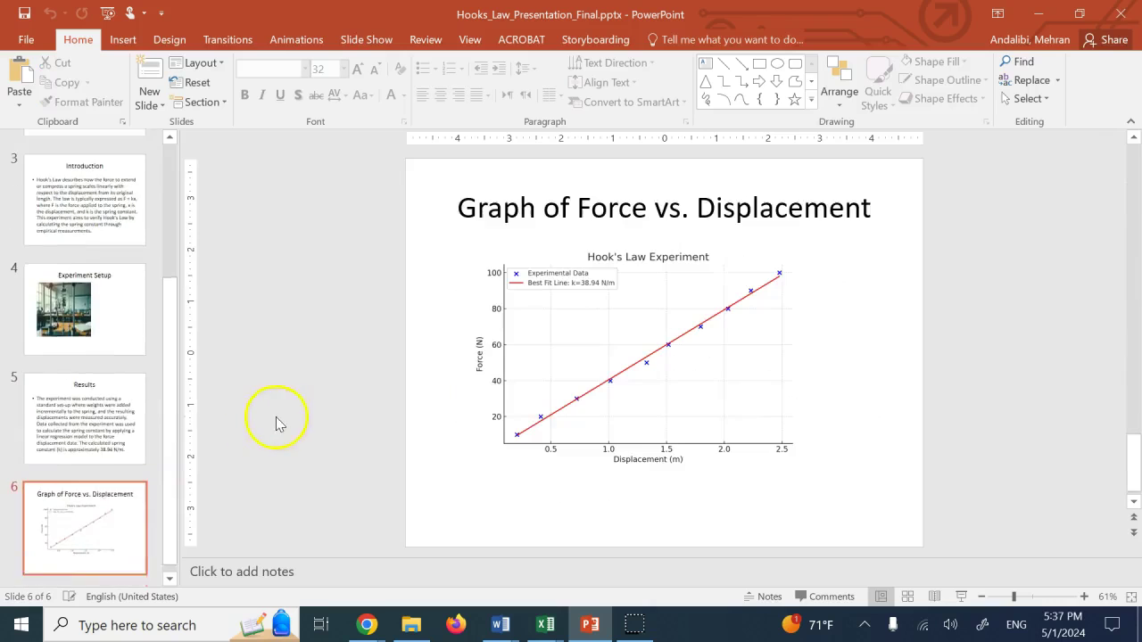
left_click(109, 510)
left_click(76, 408)
left_click(73, 272)
left_click(87, 219)
scroll(115, 263, "up", 3)
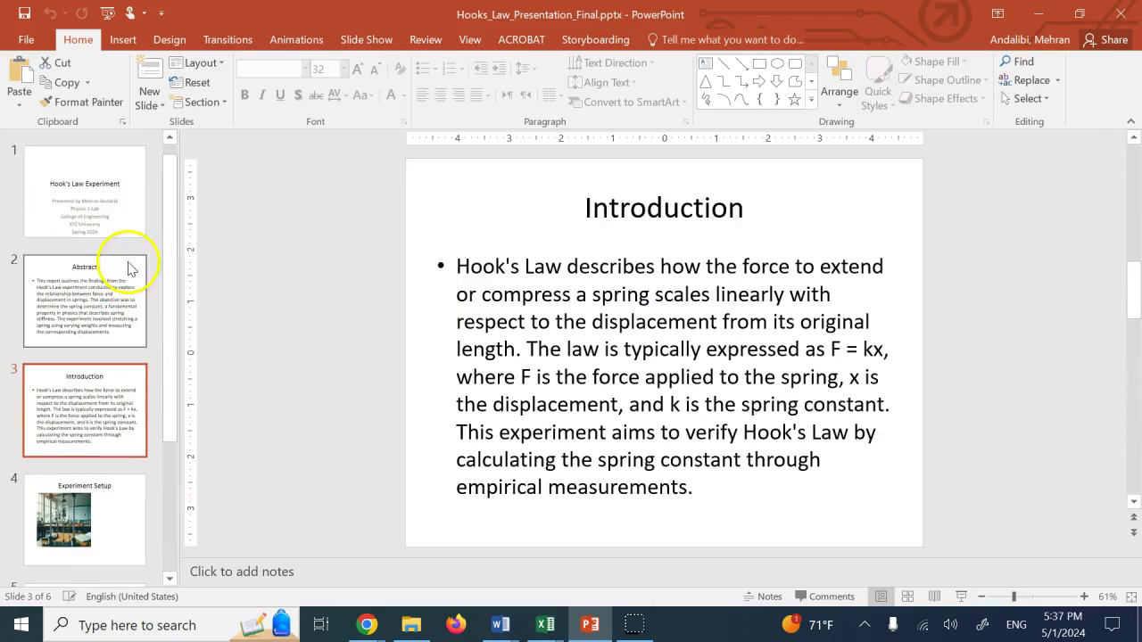
left_click(139, 195)
left_click(130, 310)
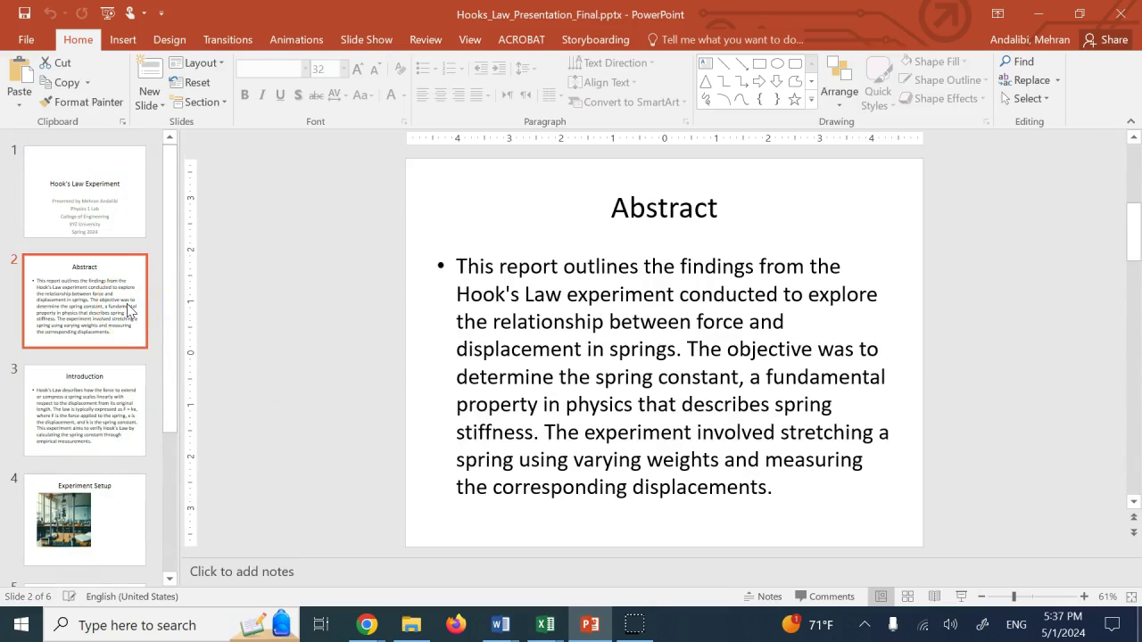
left_click(349, 239)
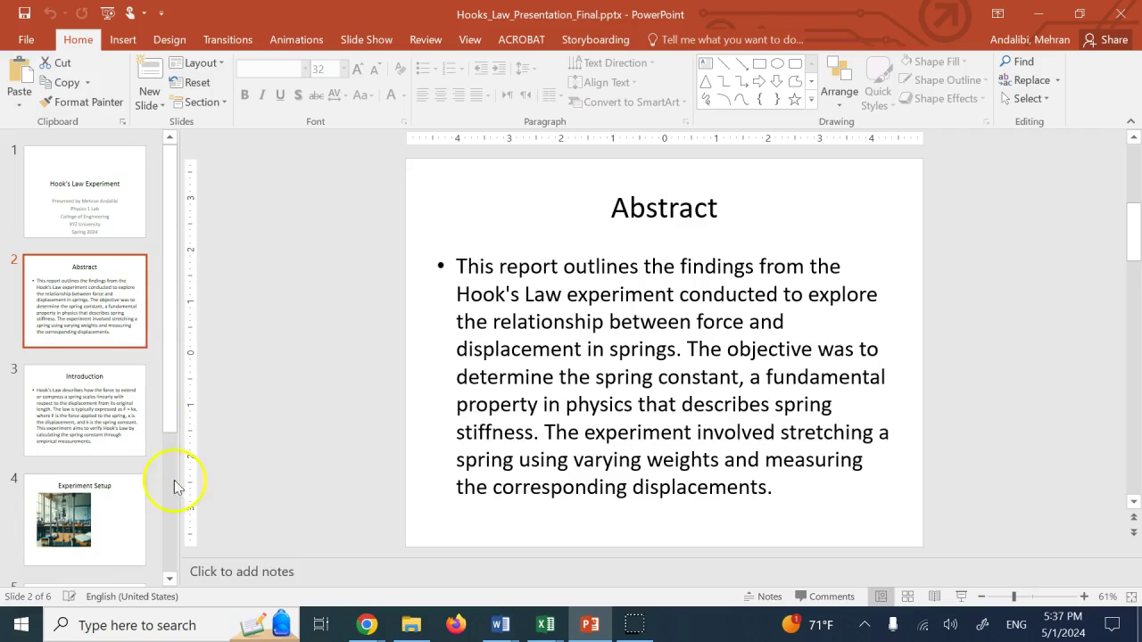
Bring Chrome forward and look at the Explore GPTs store page.
mouse_move(367, 625)
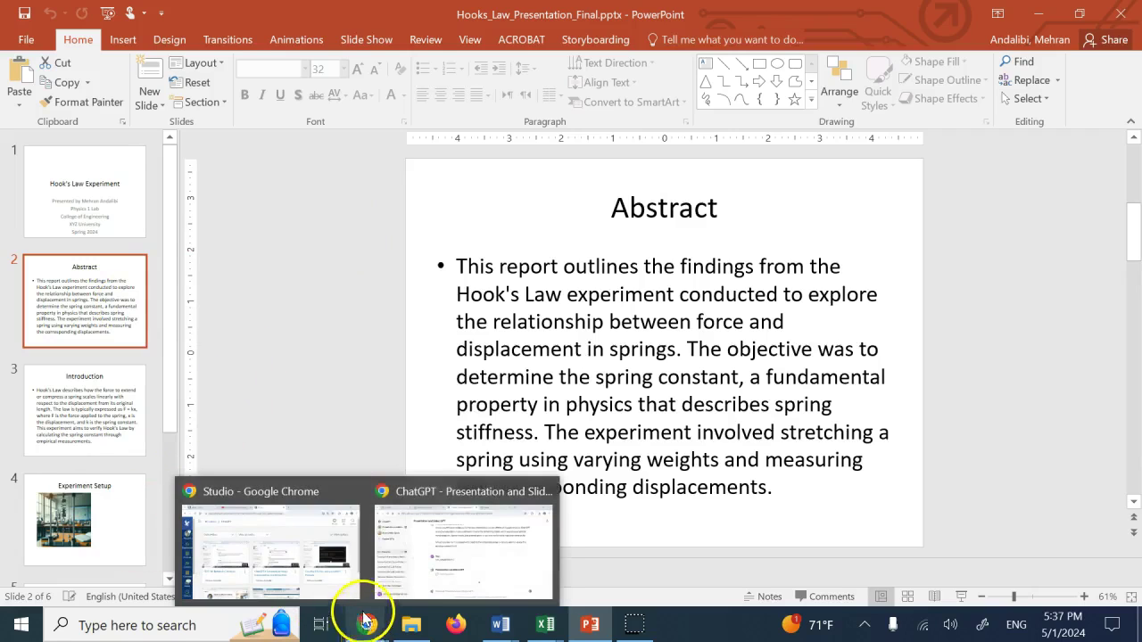
left_click(434, 564)
key("ctrl+Tab")
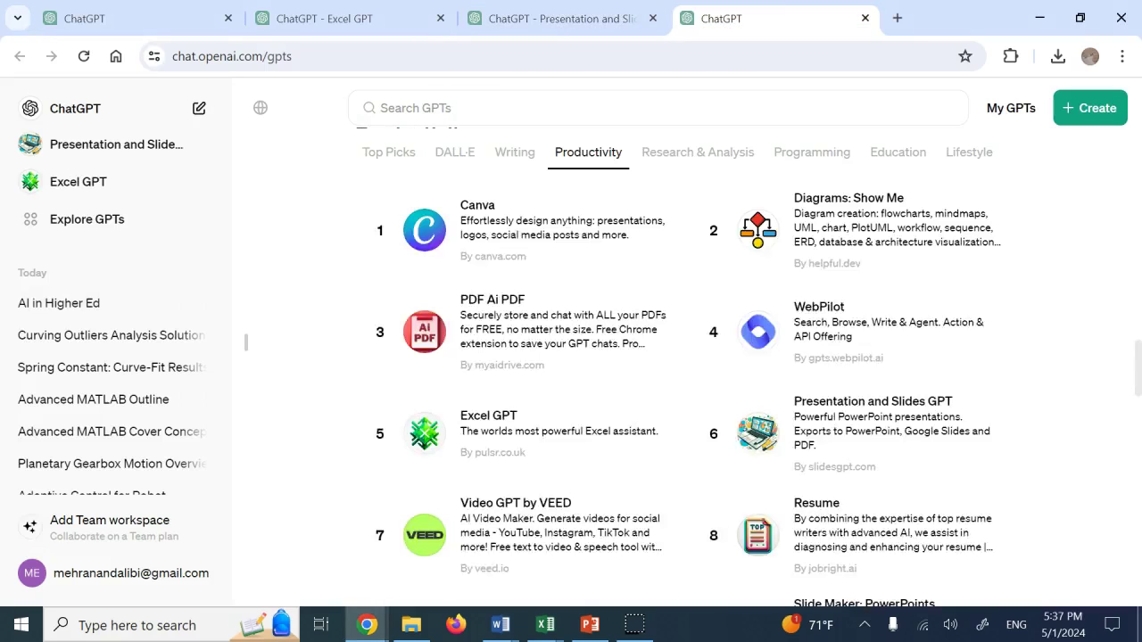
scroll(286, 257, "up", 10)
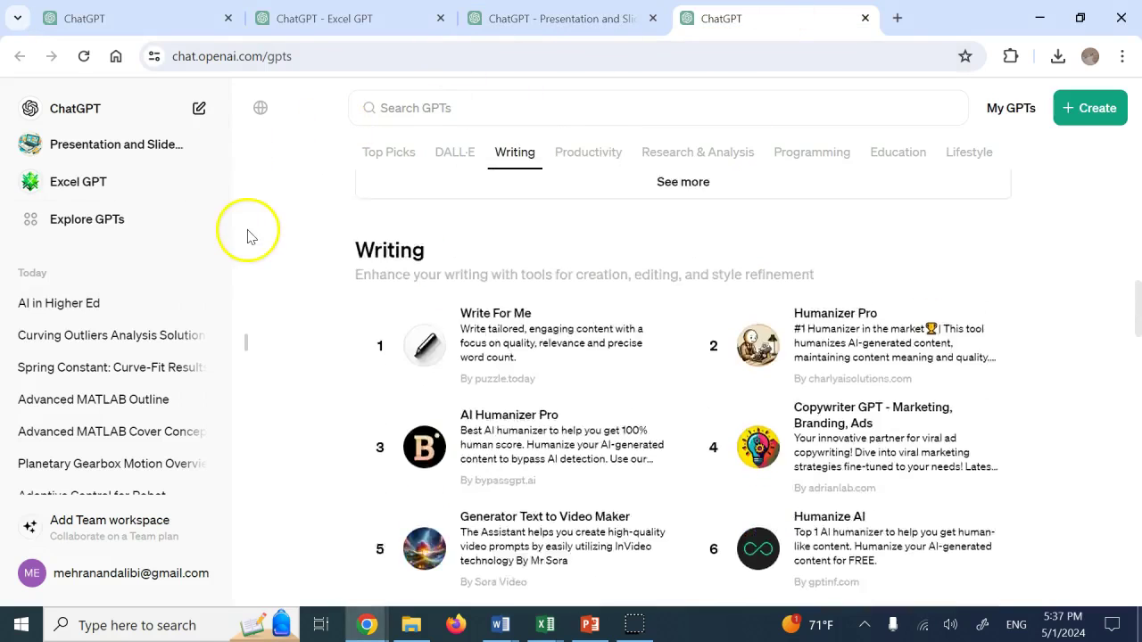
scroll(287, 257, "up", 5)
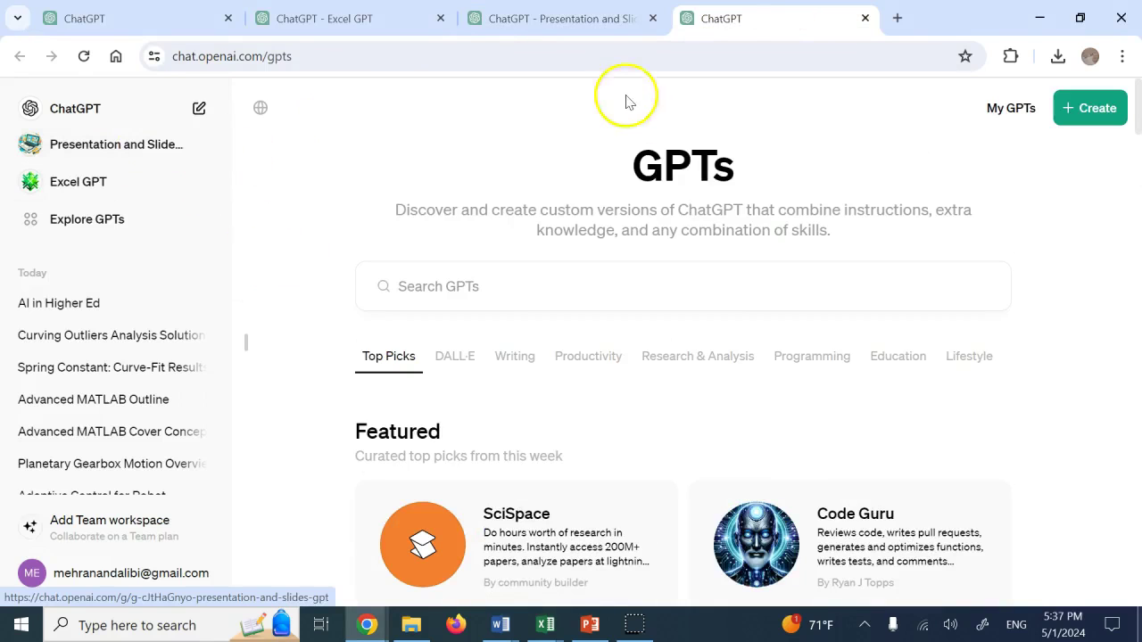
Go back to the Presentation and Slides GPT's AI in Higher Ed chat, starting at its top.
left_click(584, 20)
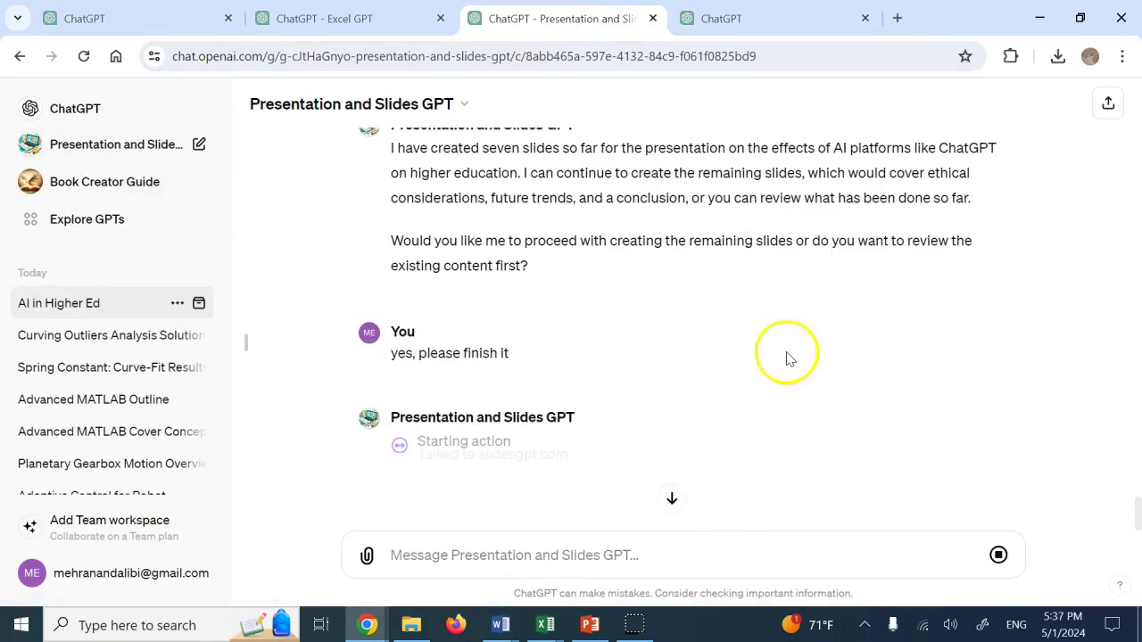
left_click(563, 308)
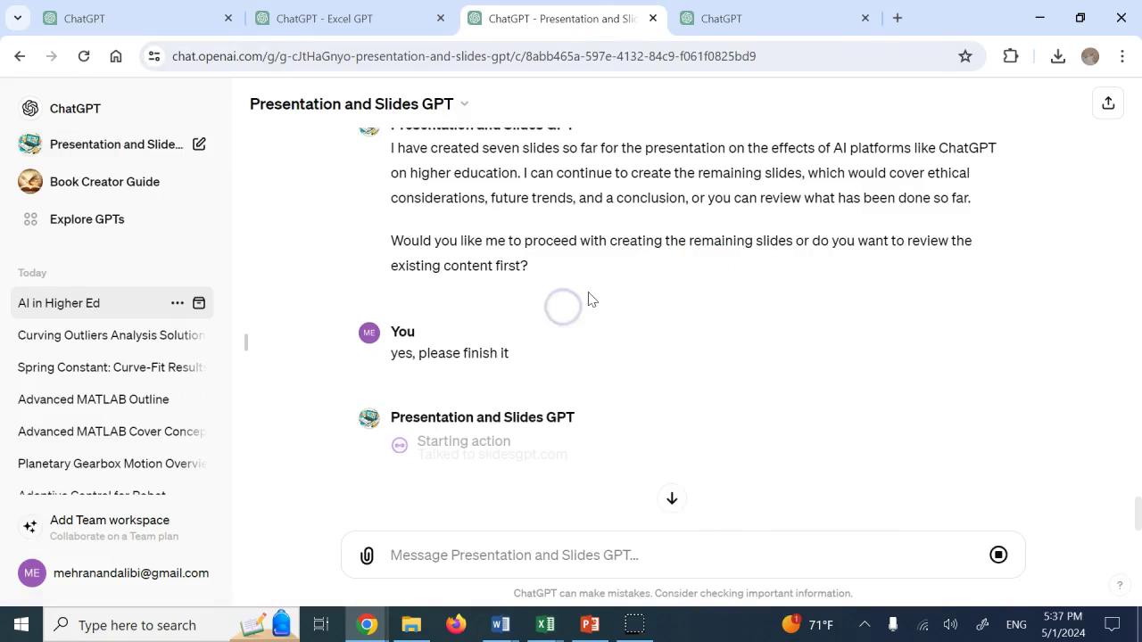
scroll(1135, 517, "up", 5)
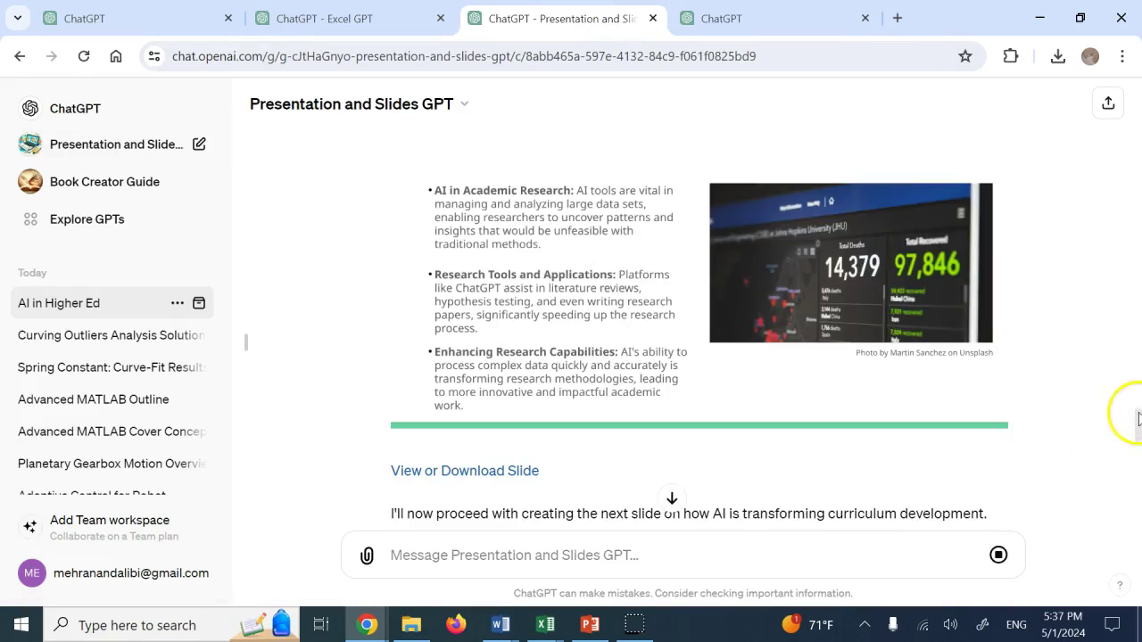
left_click_drag(1137, 417, 1138, 75)
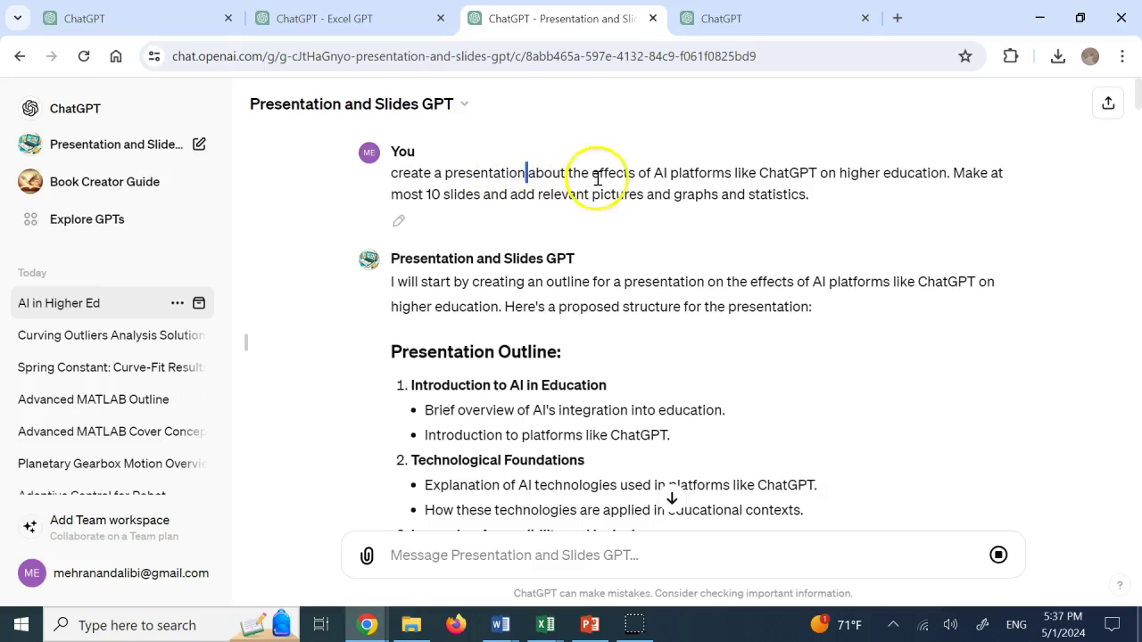
left_click(683, 177)
left_click(777, 172)
left_click(896, 178)
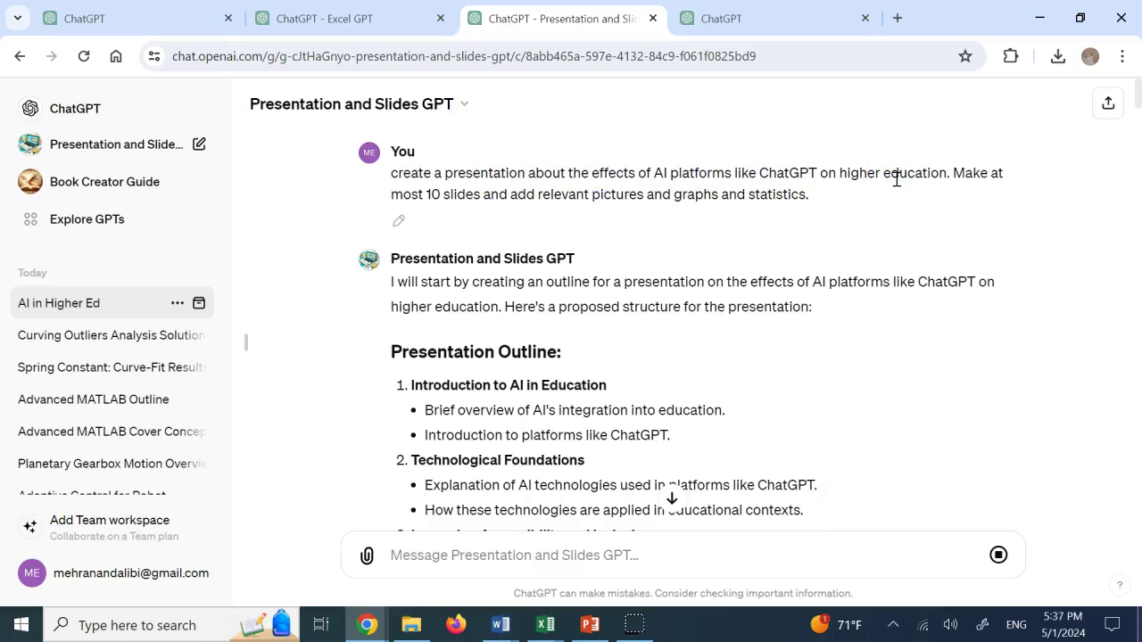
left_click(565, 185)
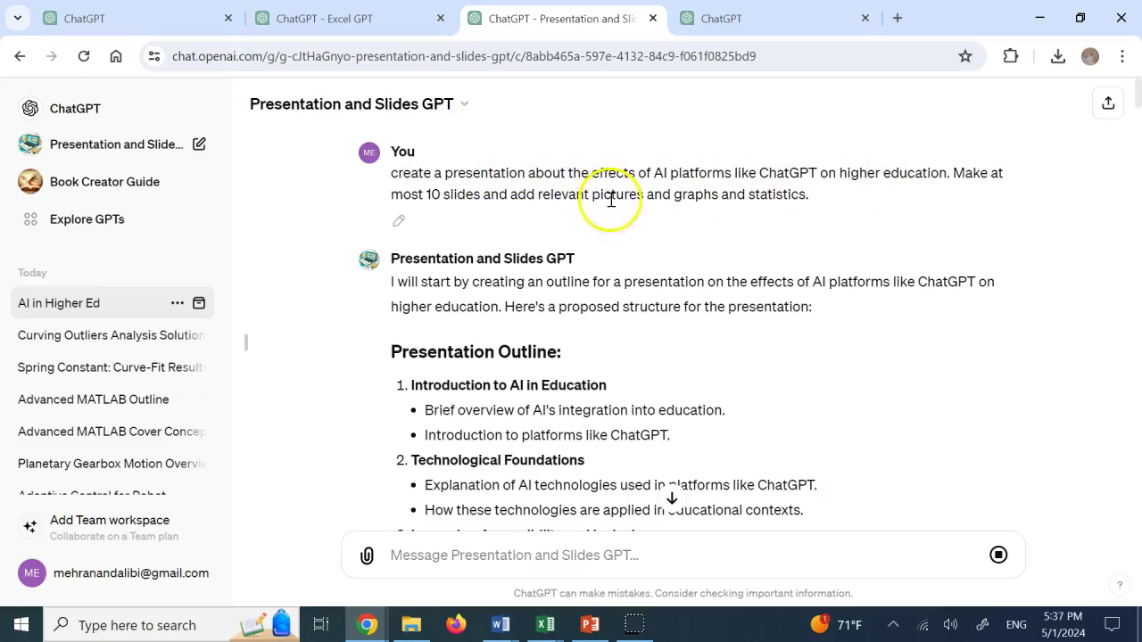
left_click(804, 199)
Scroll through the ten-section outline down to slide 1, 'Introduction to AI in Education'.
scroll(805, 199, "down", 1)
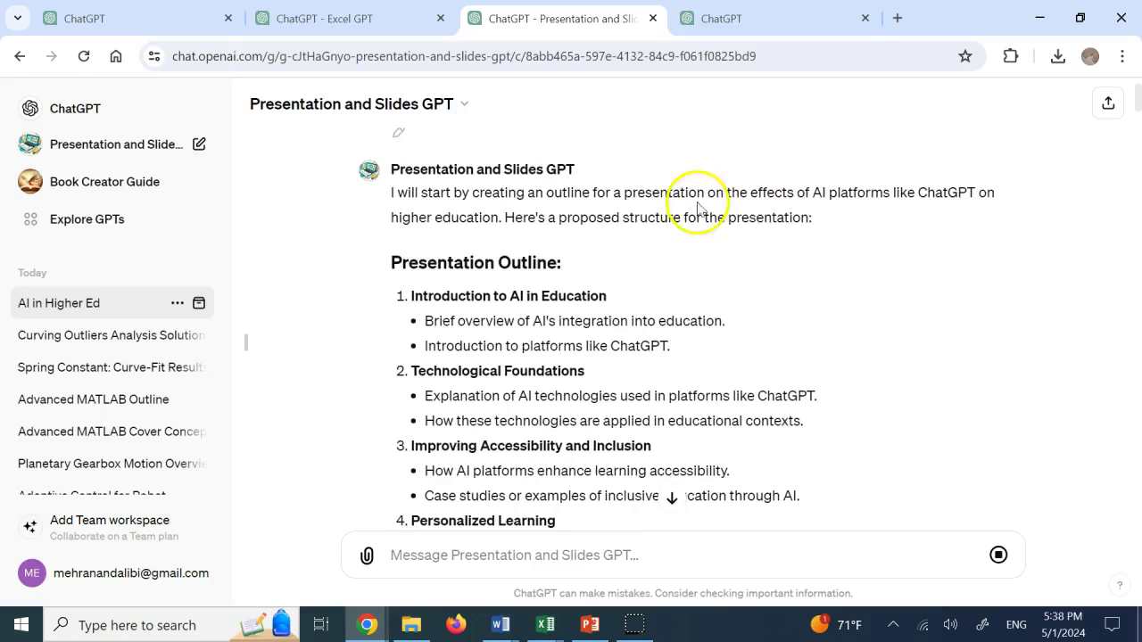
scroll(535, 191, "down", 1)
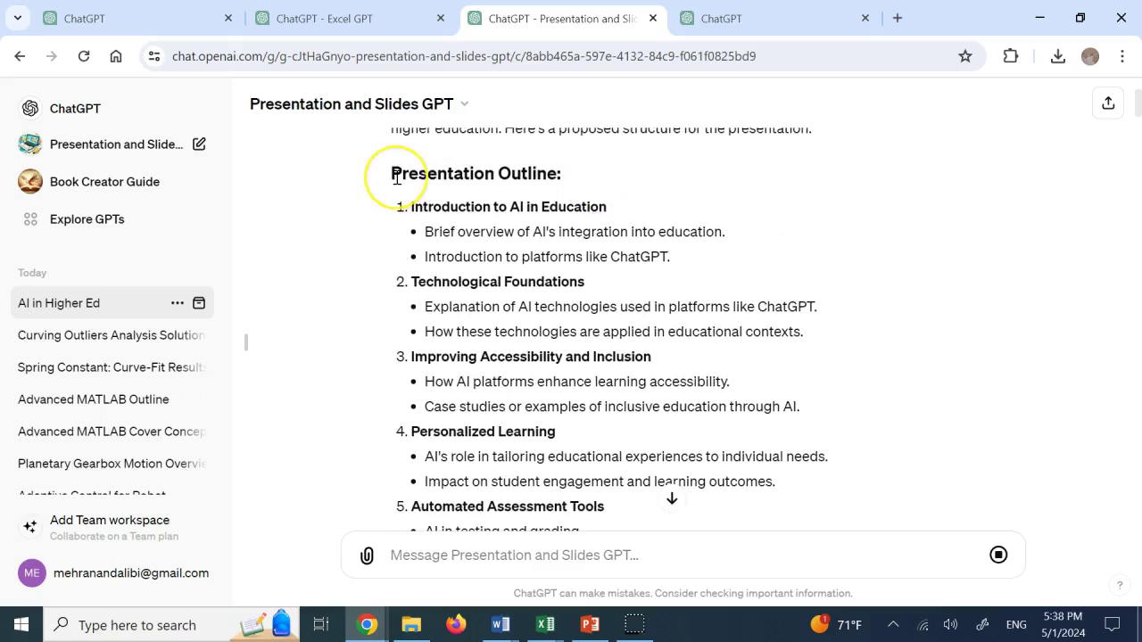
left_click(510, 213)
scroll(511, 275, "down", 2)
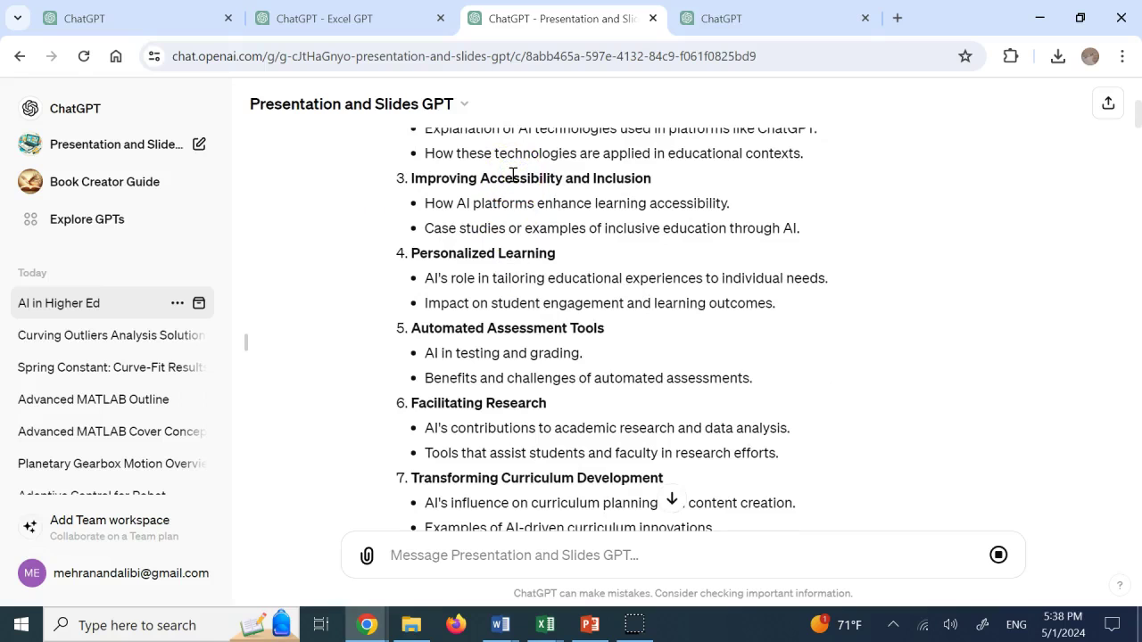
scroll(502, 256, "down", 1)
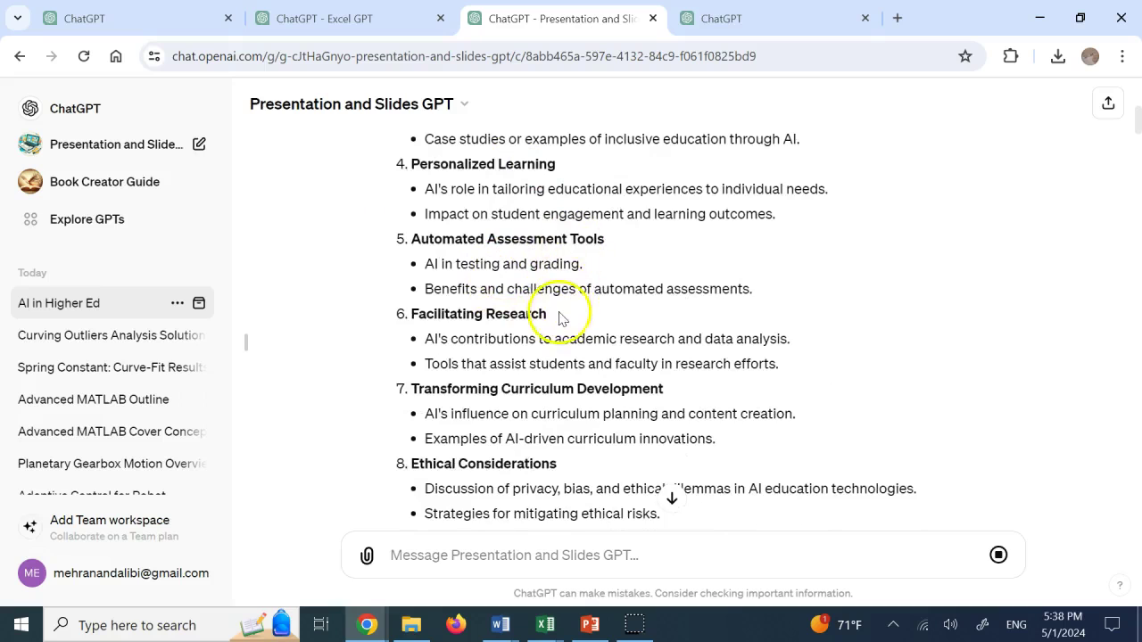
scroll(556, 316, "down", 2)
left_click(518, 285)
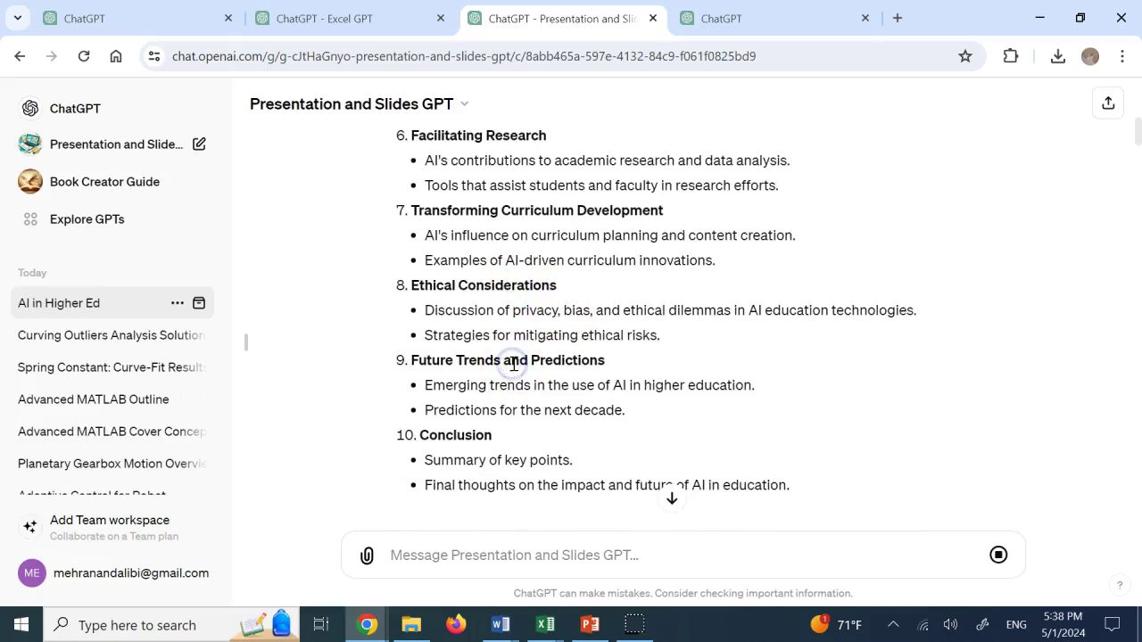
scroll(464, 357, "down", 1)
scroll(451, 348, "down", 3)
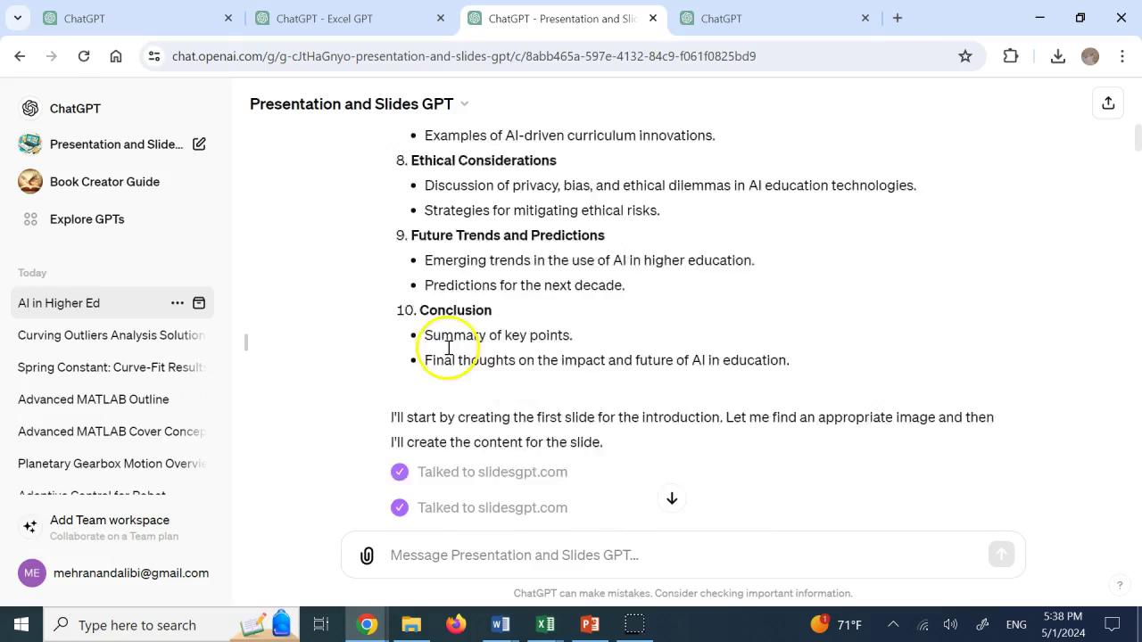
scroll(471, 336, "down", 2)
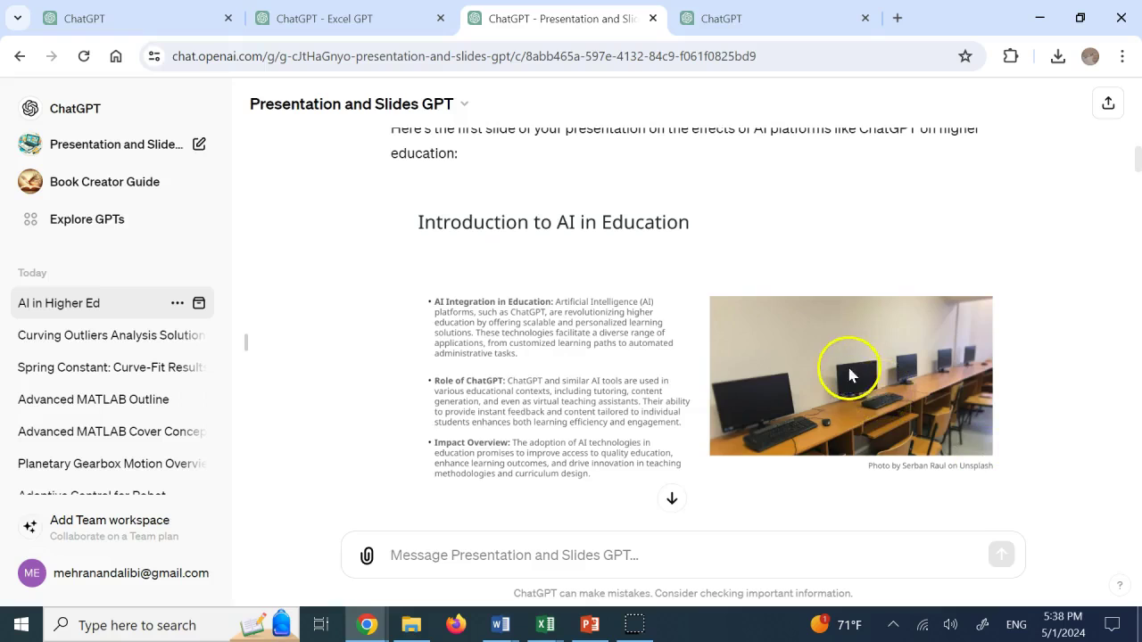
scroll(850, 375, "down", 1)
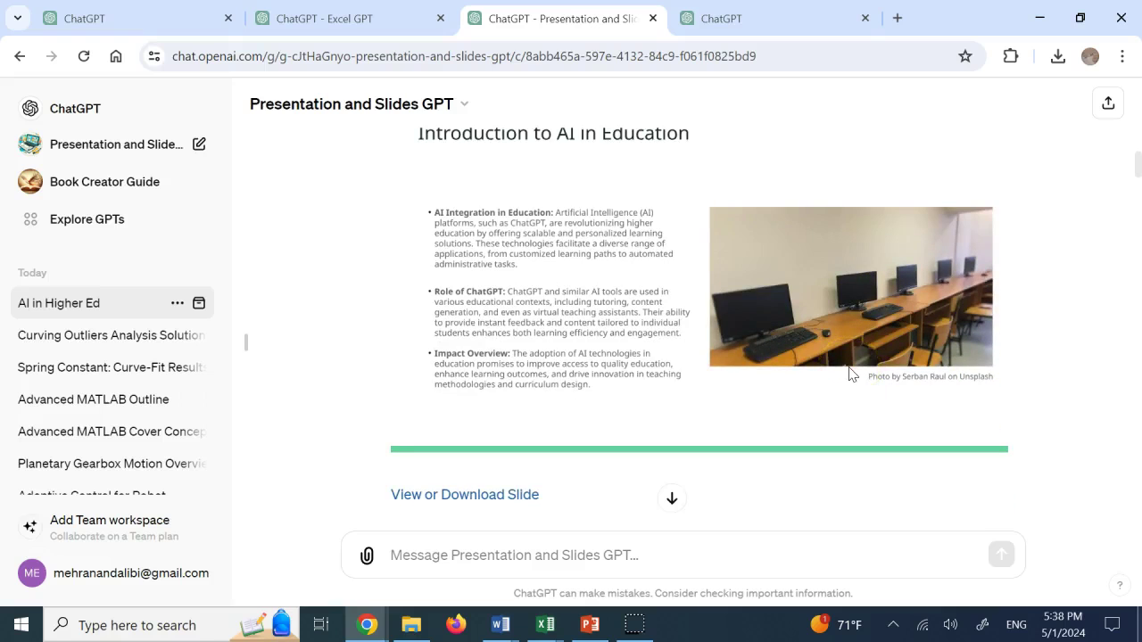
left_click(864, 339)
scroll(865, 339, "down", 1)
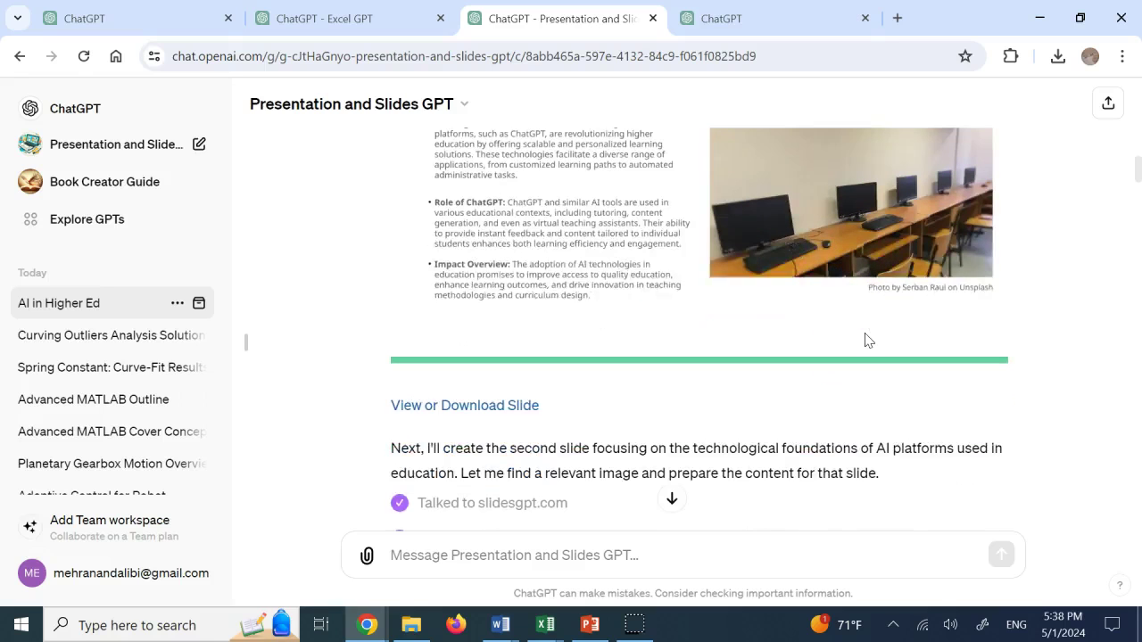
scroll(865, 340, "down", 1)
scroll(864, 340, "down", 1)
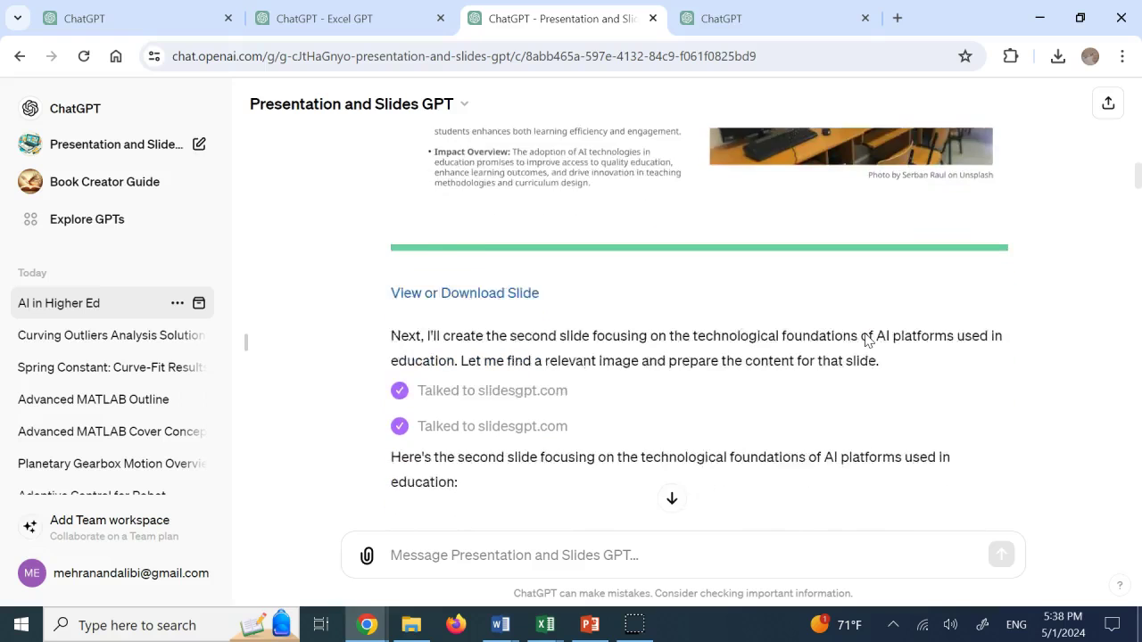
scroll(865, 341, "up", 4)
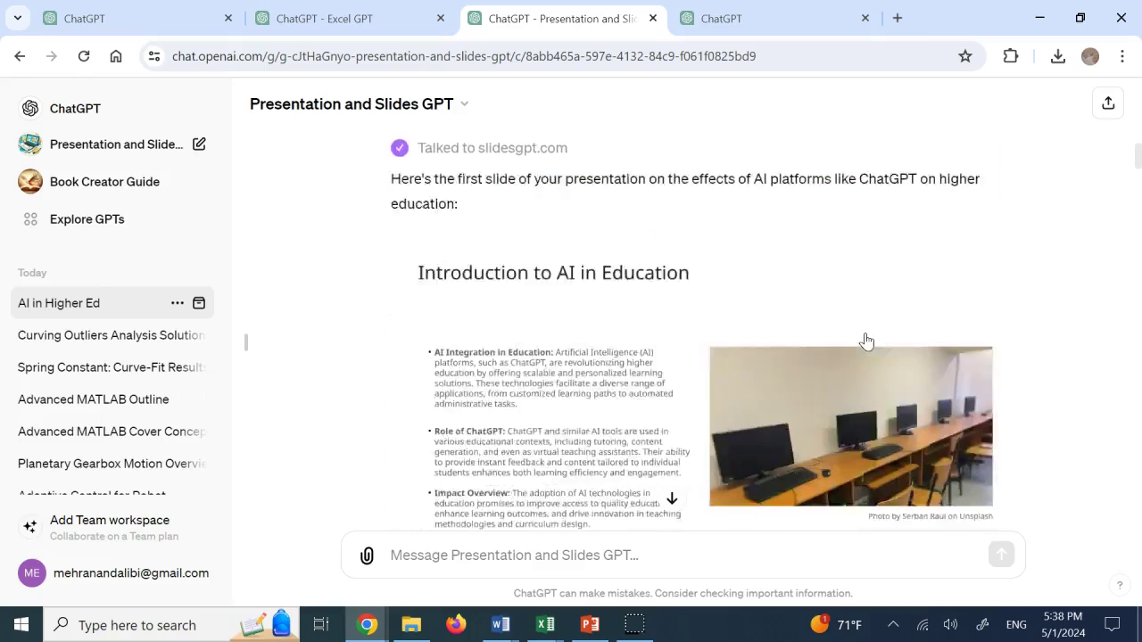
scroll(864, 340, "down", 5)
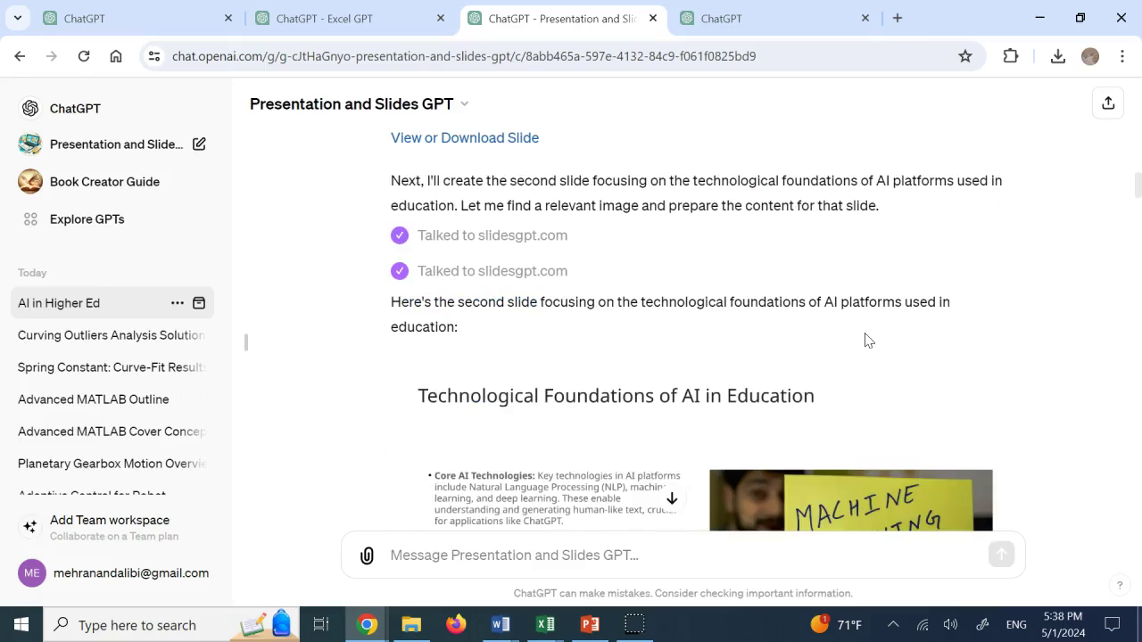
scroll(865, 340, "down", 2)
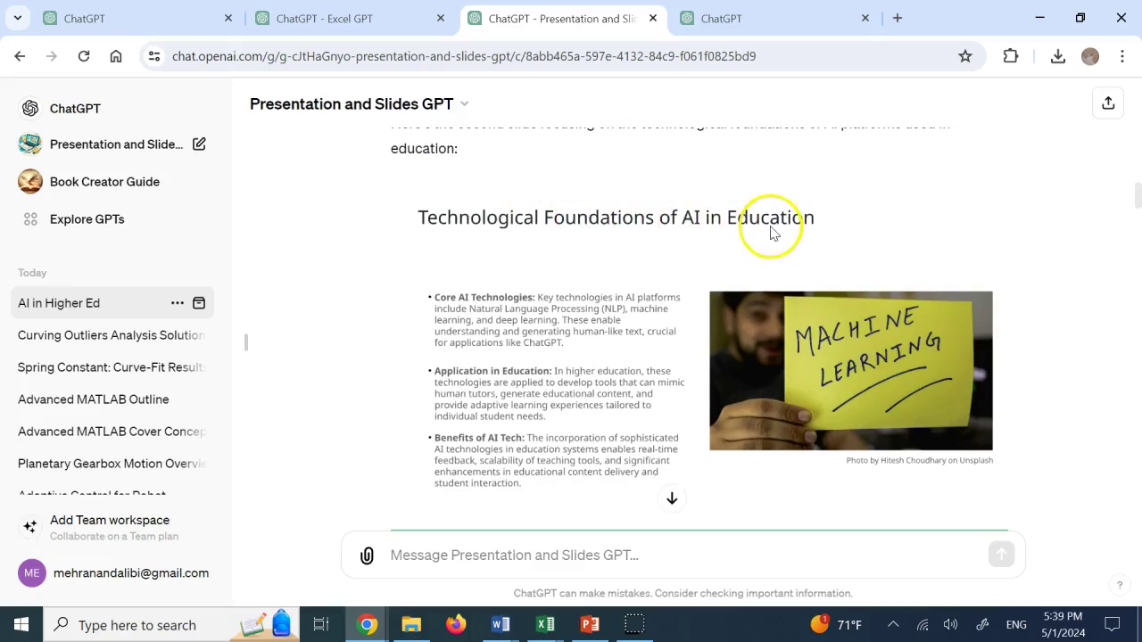
scroll(568, 326, "down", 8)
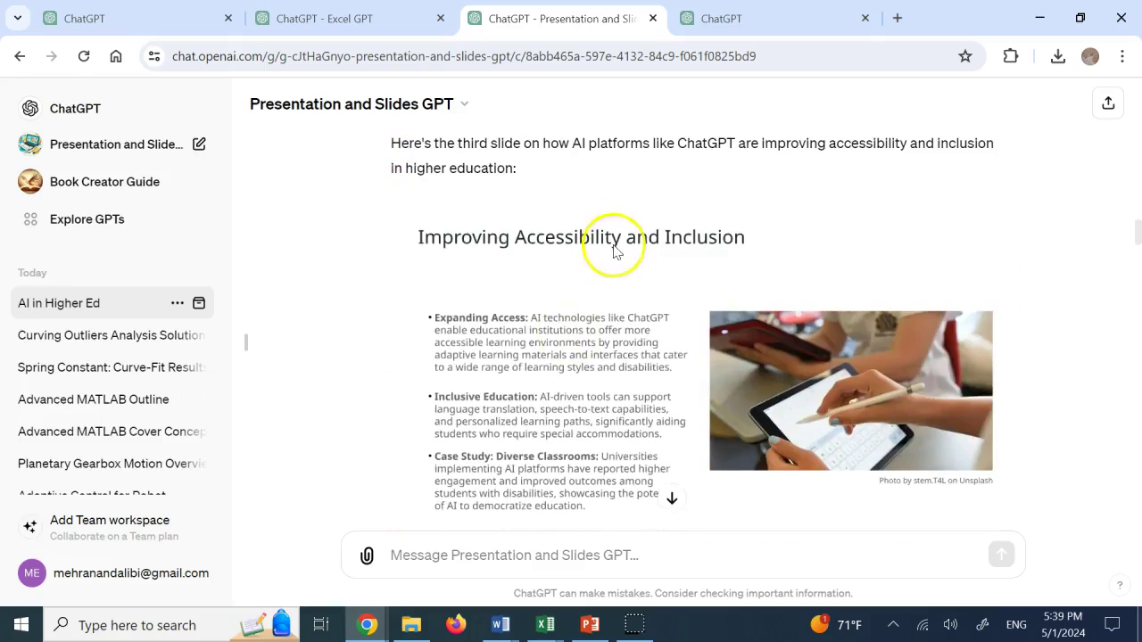
scroll(841, 308, "down", 2)
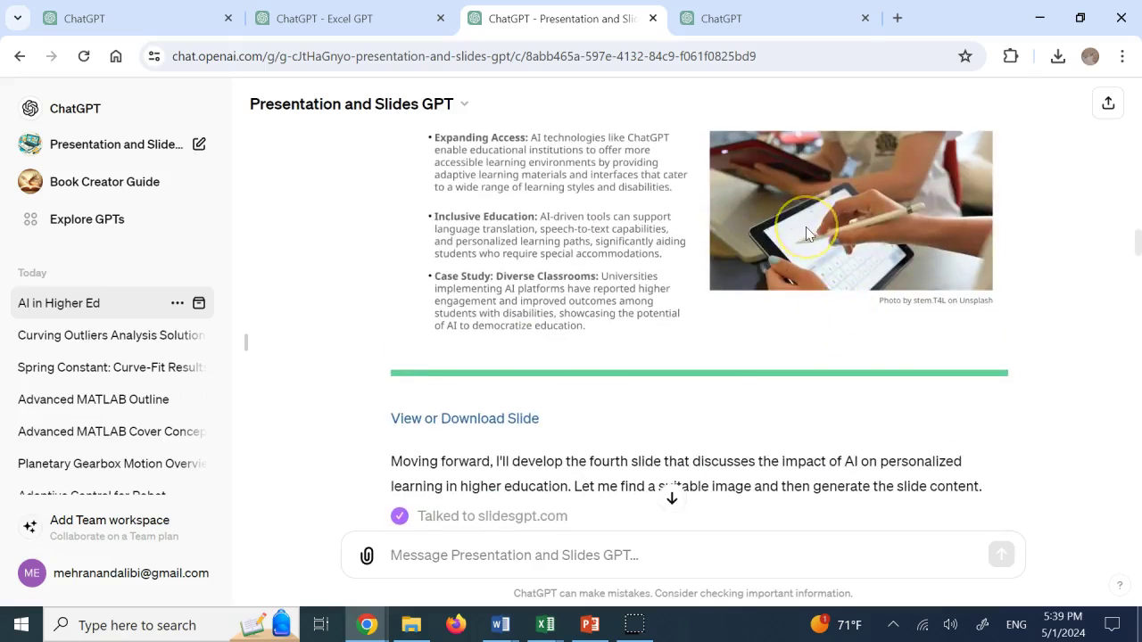
scroll(805, 234, "down", 5)
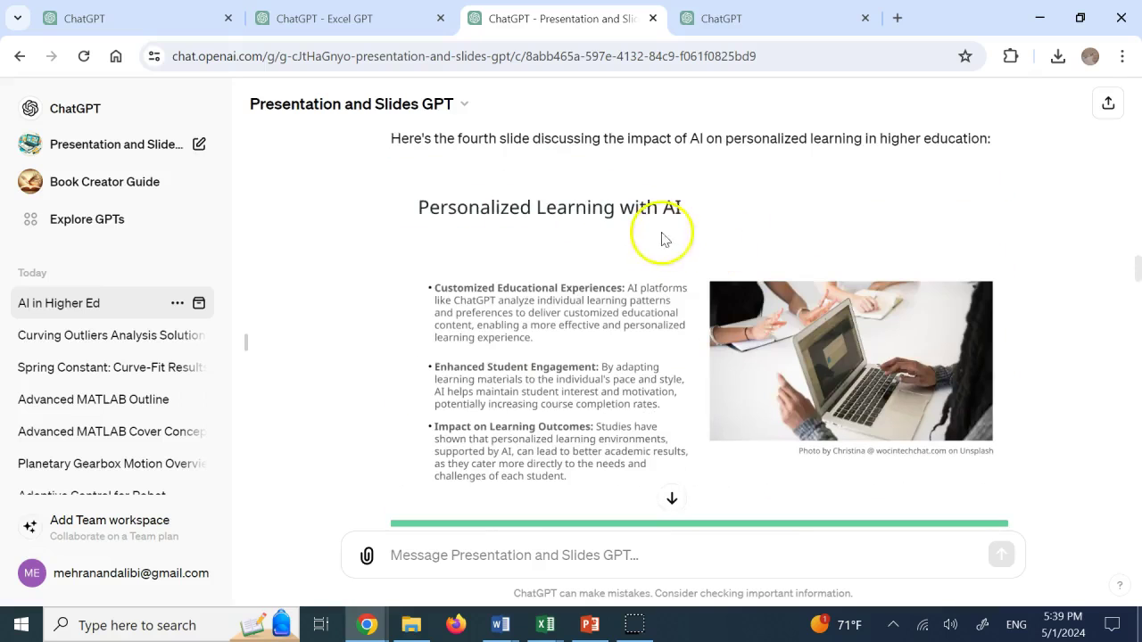
scroll(758, 332, "down", 8)
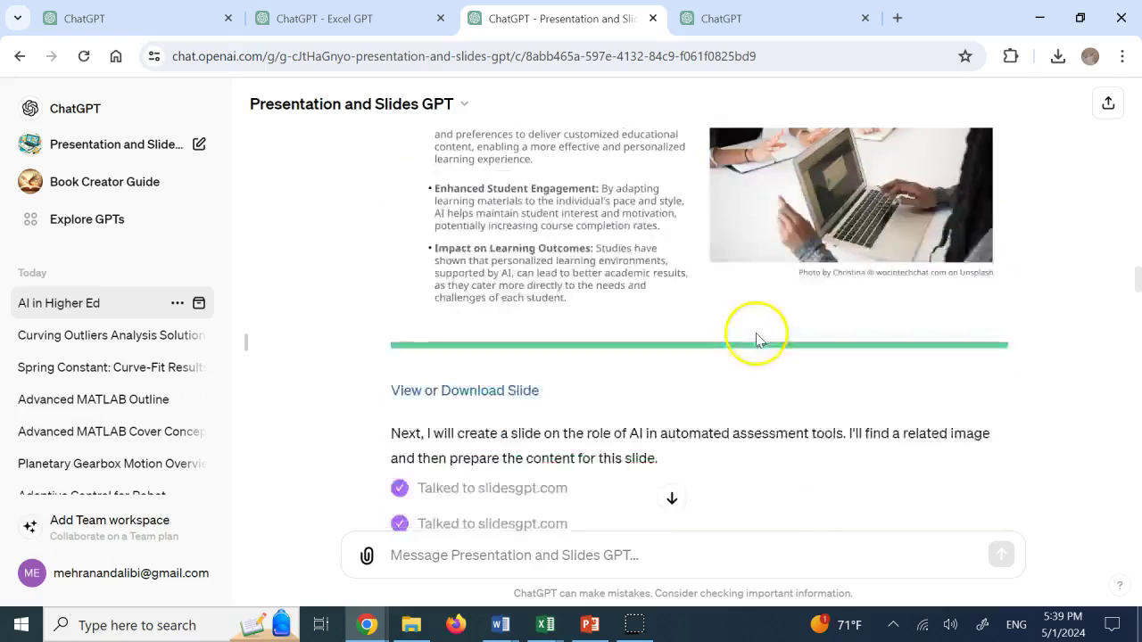
scroll(758, 333, "up", 1)
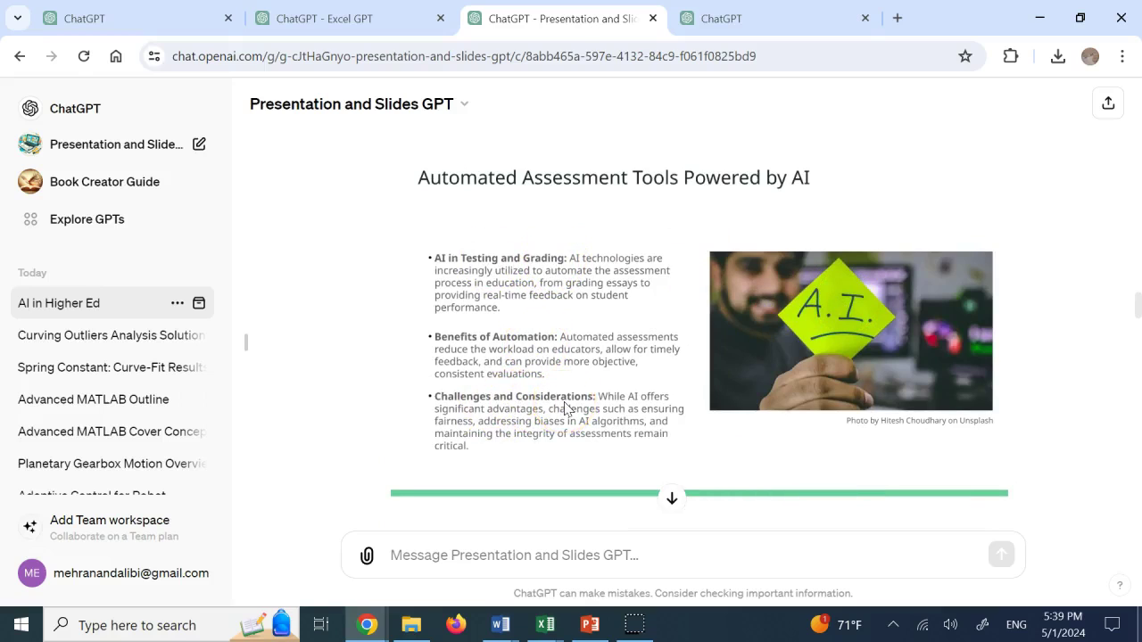
scroll(568, 397, "down", 6)
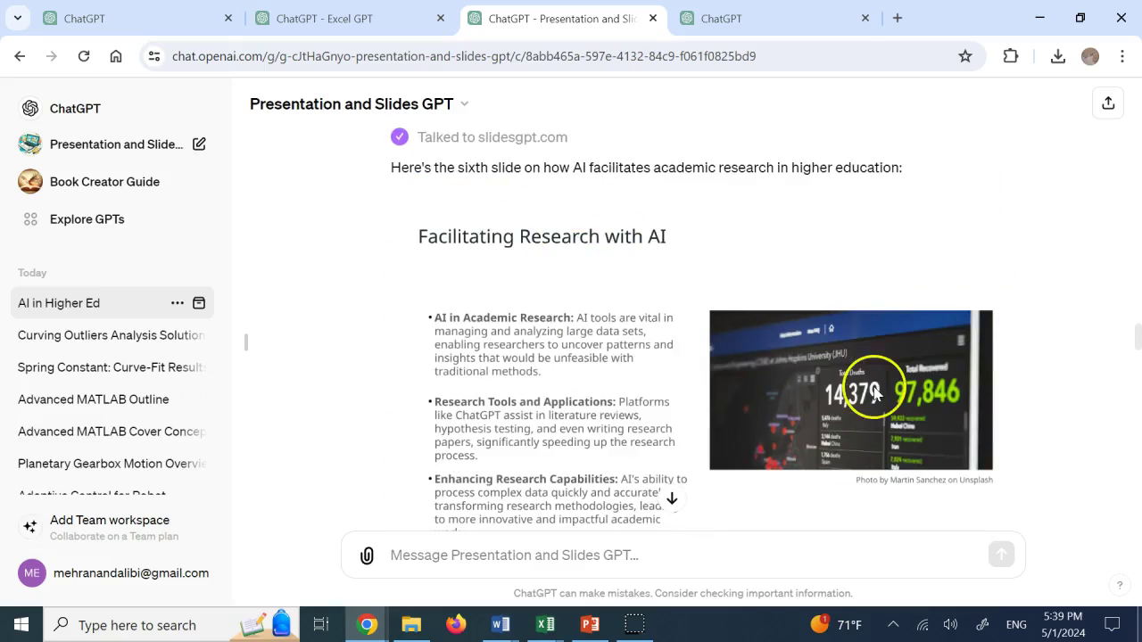
scroll(877, 394, "down", 2)
scroll(871, 390, "down", 5)
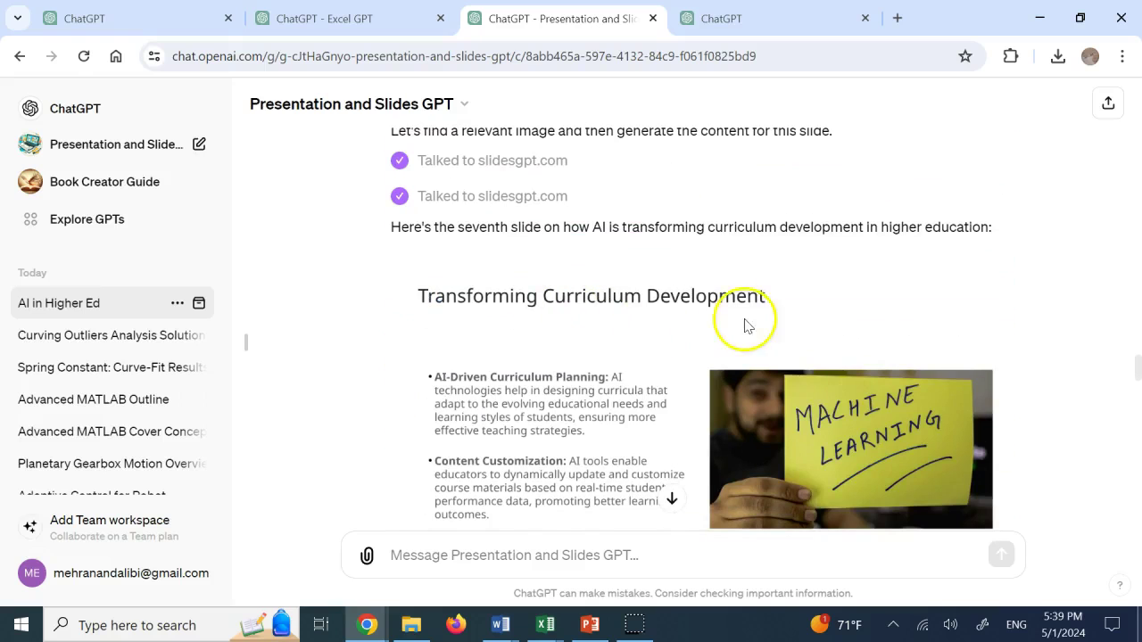
scroll(746, 321, "down", 2)
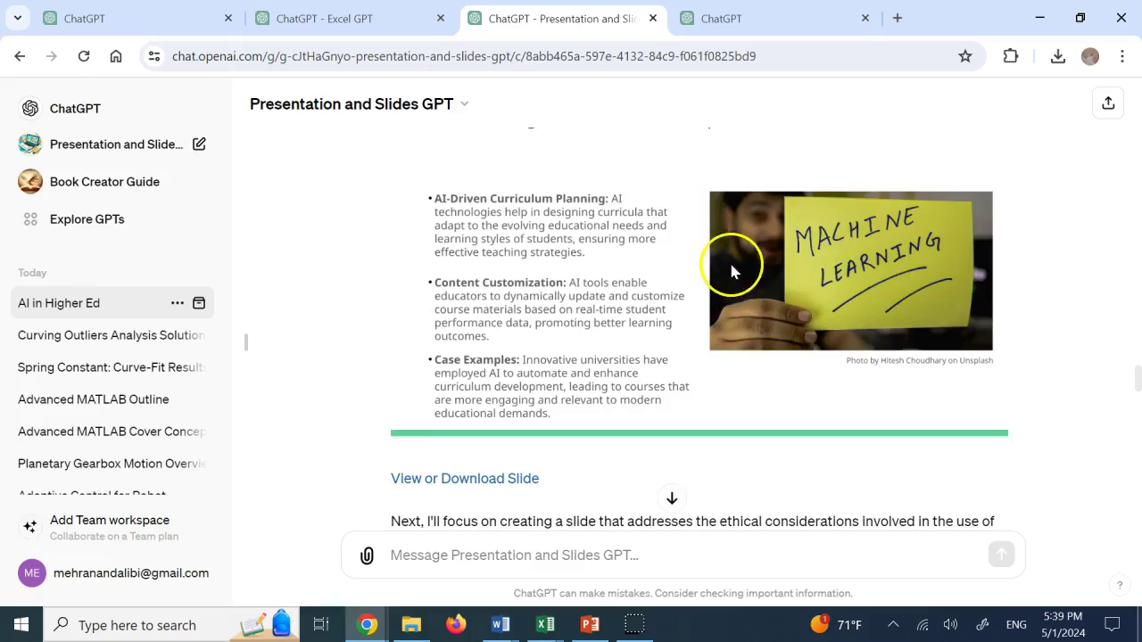
scroll(728, 262, "down", 4)
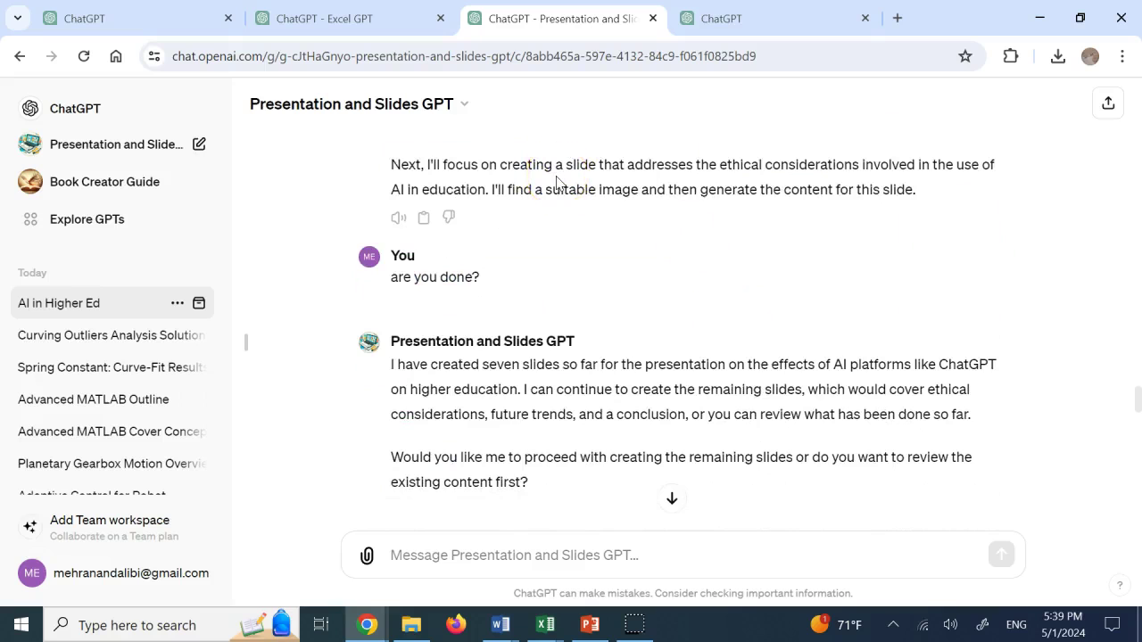
scroll(536, 348, "down", 2)
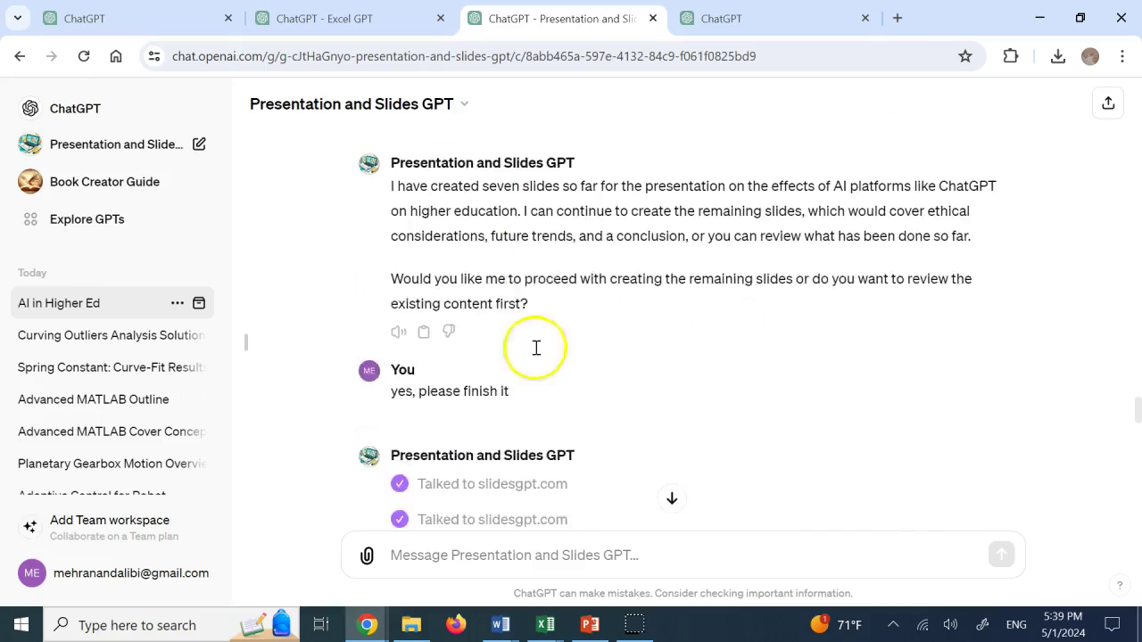
scroll(531, 250, "down", 2)
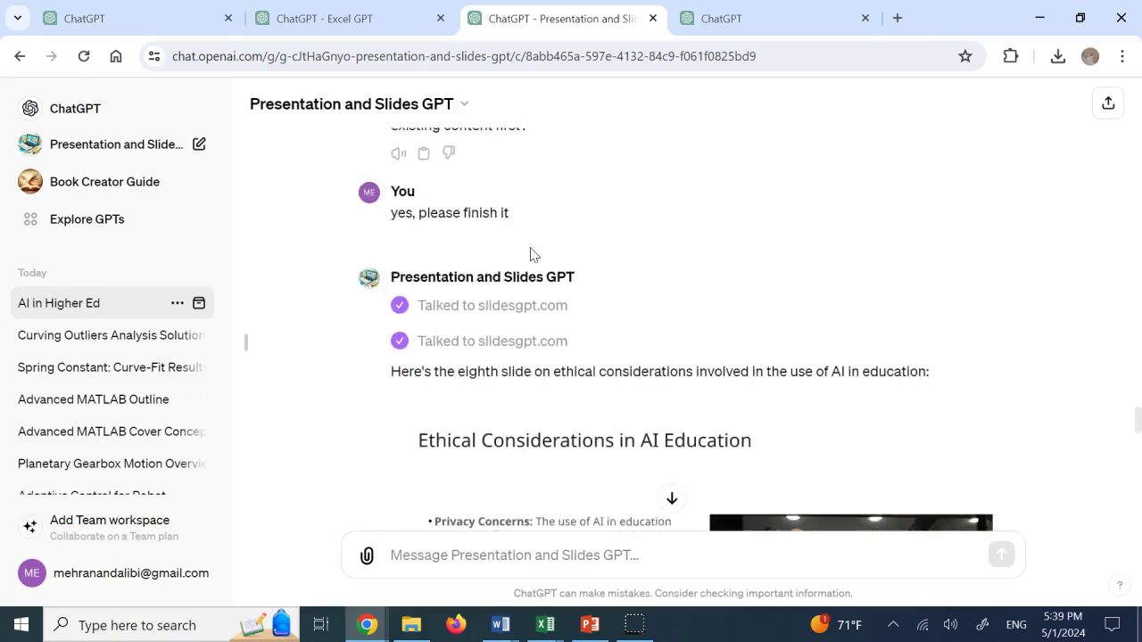
scroll(530, 252, "down", 2)
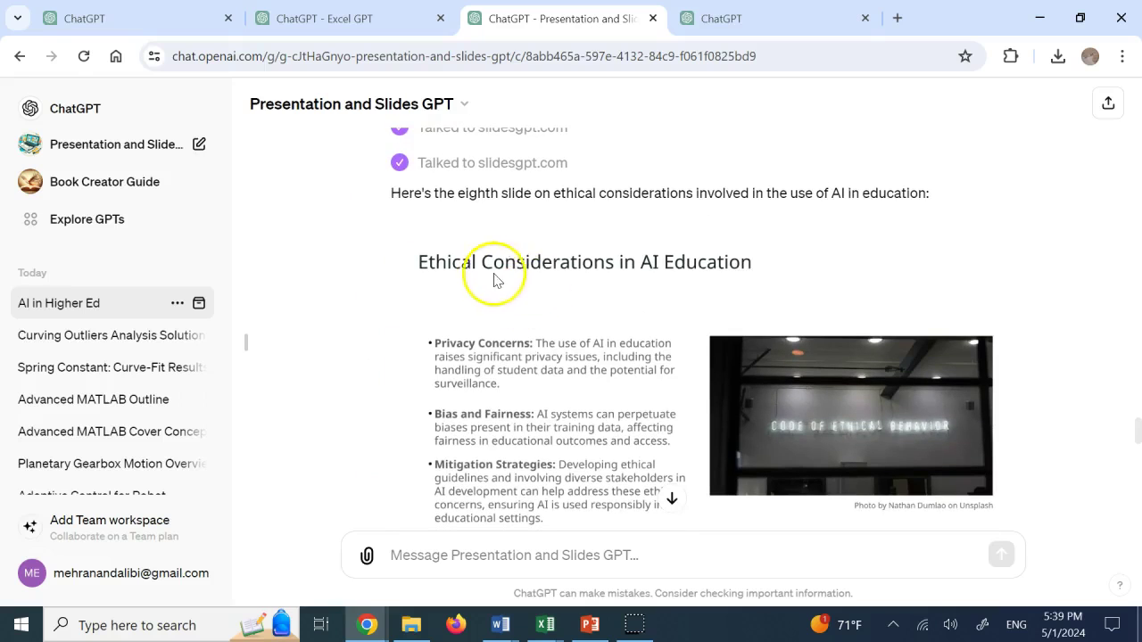
scroll(734, 378, "down", 3)
scroll(800, 379, "down", 3)
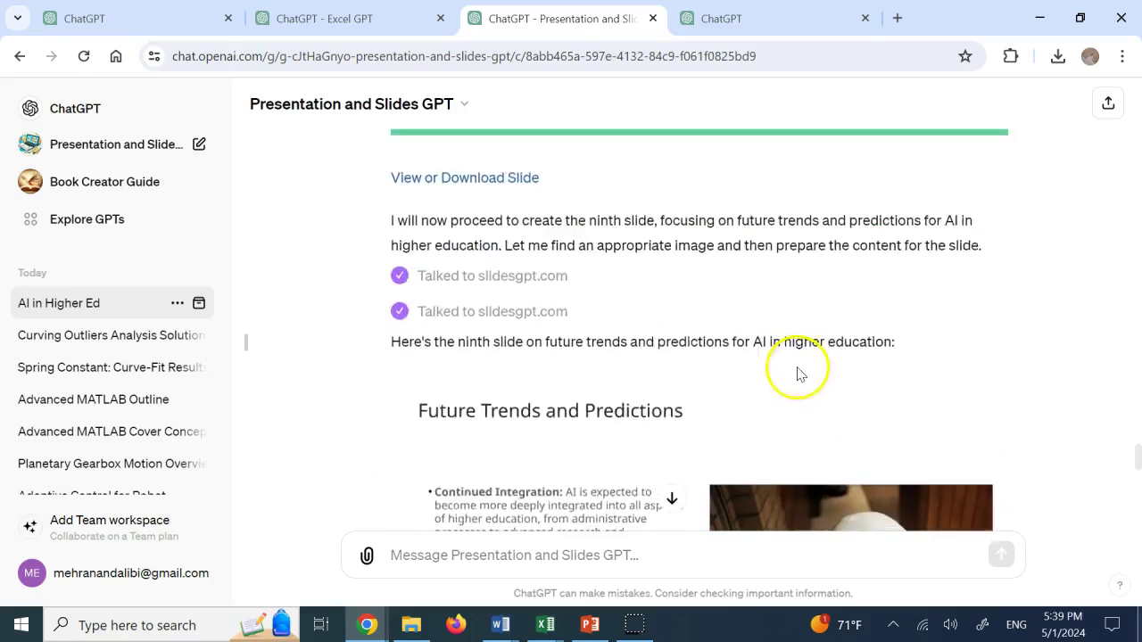
scroll(734, 401, "down", 1)
scroll(735, 401, "down", 5)
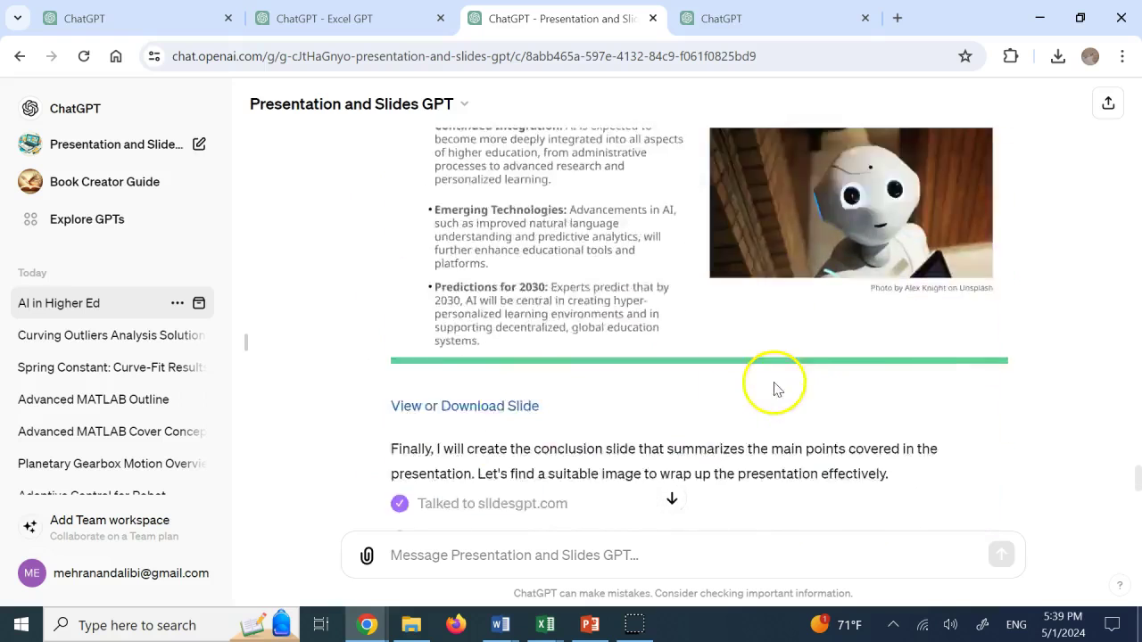
scroll(606, 335, "down", 2)
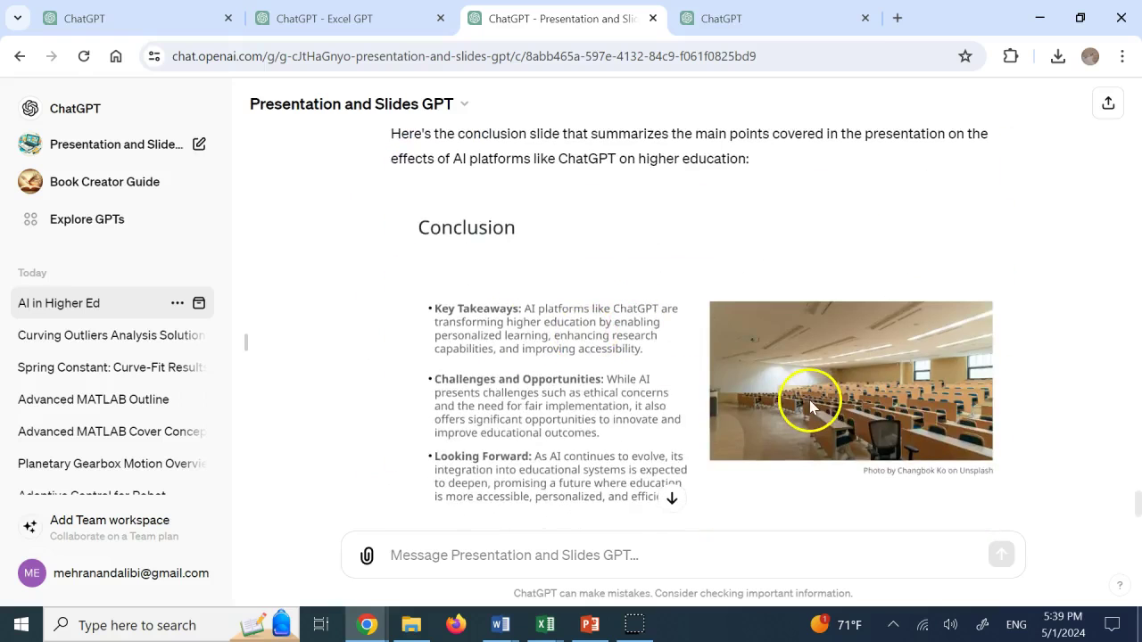
scroll(810, 401, "down", 3)
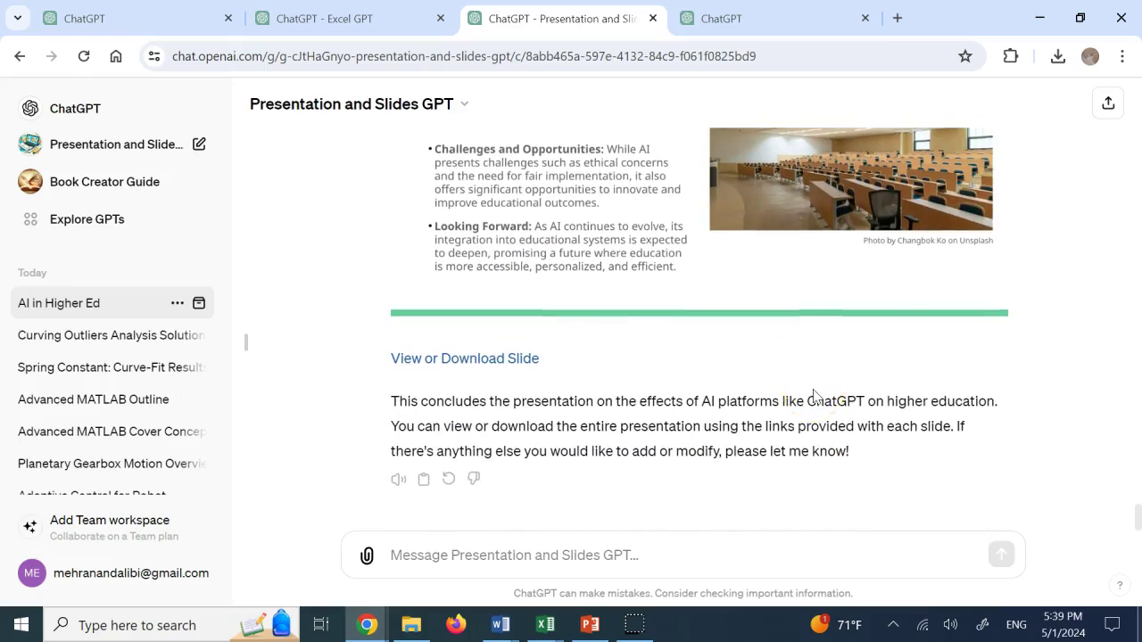
left_click(714, 383)
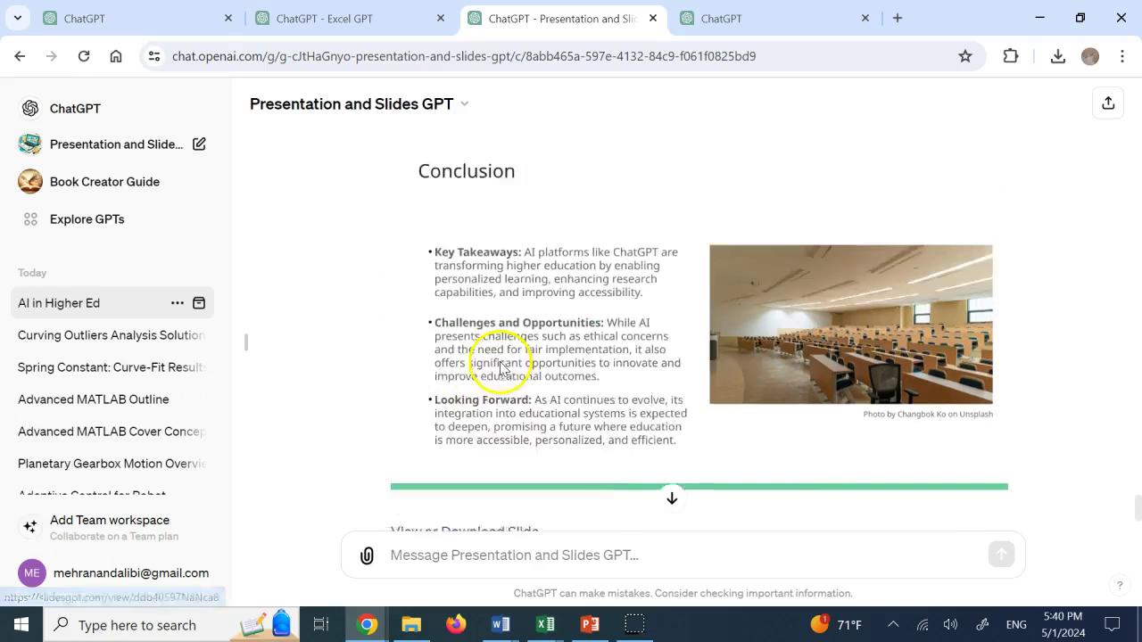
scroll(500, 368, "up", 5)
scroll(485, 402, "down", 7)
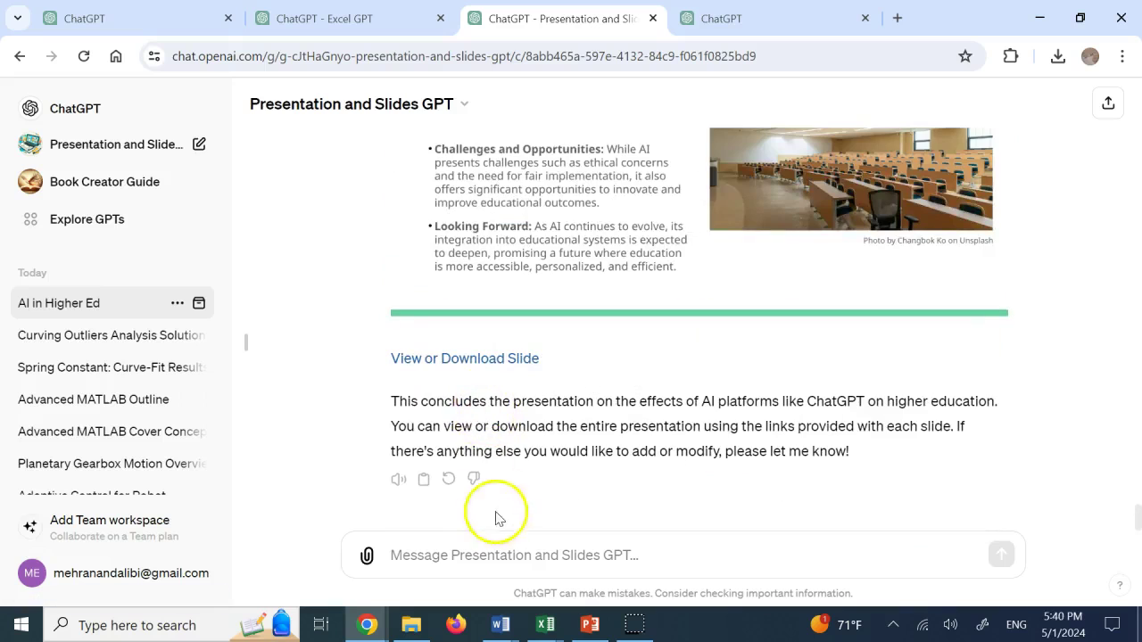
Send the request 'I want to downloade all 10 slides in a single file'.
left_click(505, 548)
type("I want t")
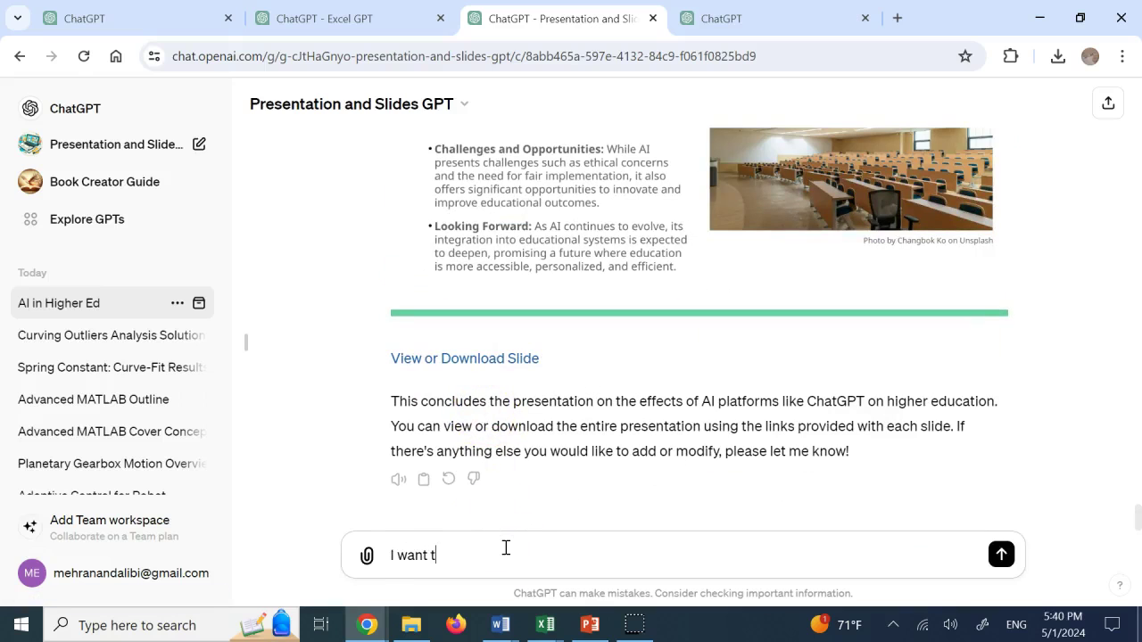
type("o downloade all 10 slides in a ")
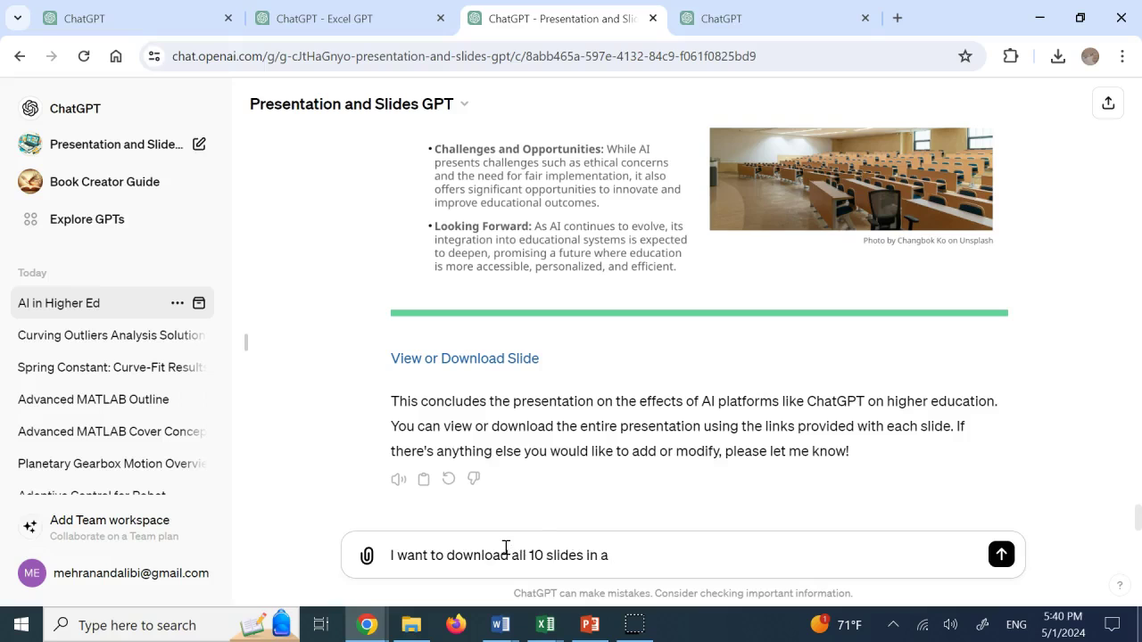
type("single file")
key("Return")
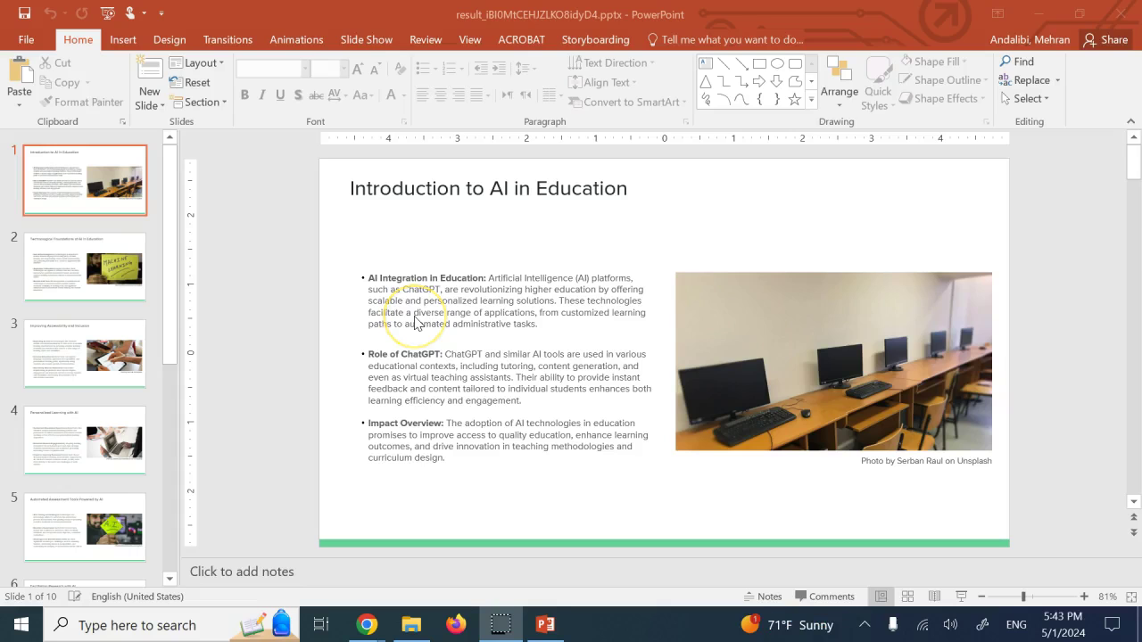
left_click(94, 278)
key("Down")
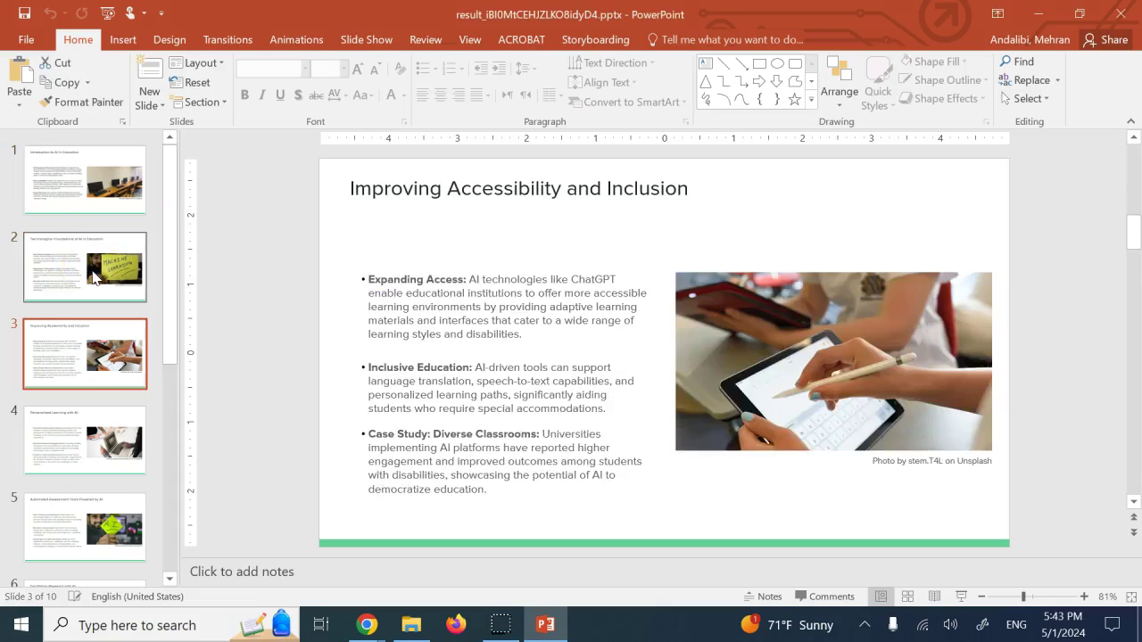
key("Down")
key("Down")
key("Down")
key("Down")
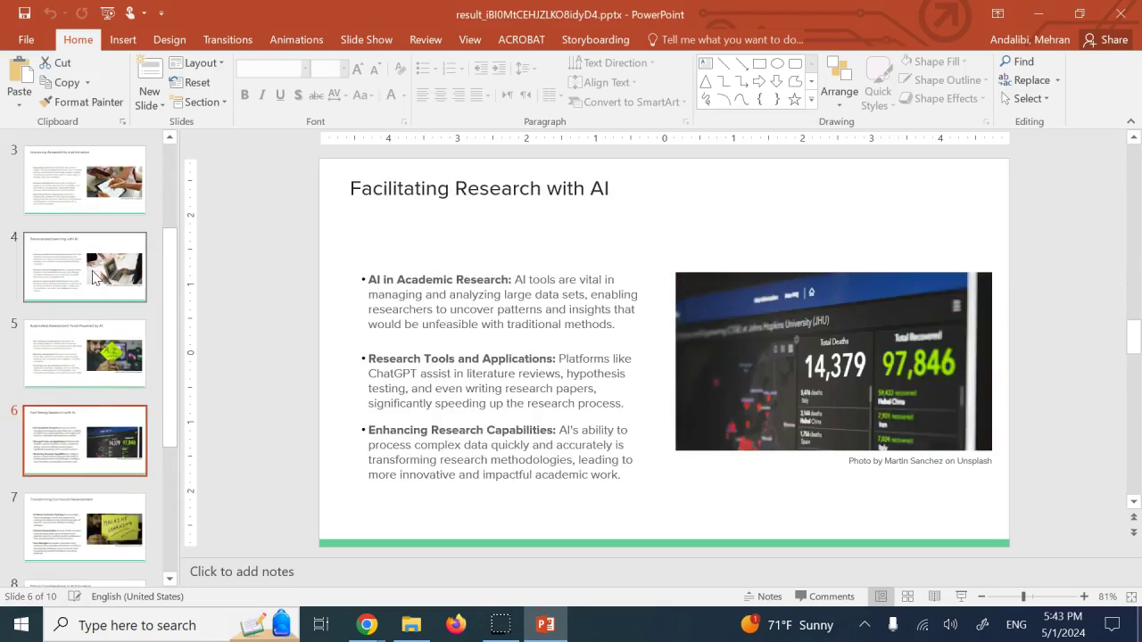
key("Down")
key("Down")
key("Down")
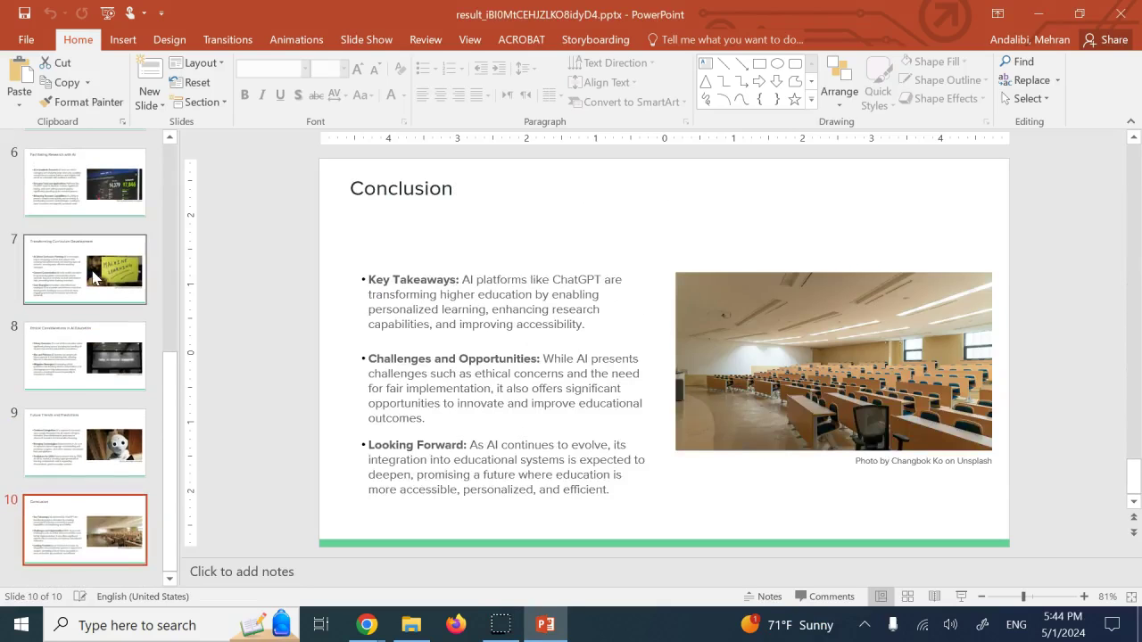
key("Up")
key("Up")
key("Up")
key("Up")
key("Up")
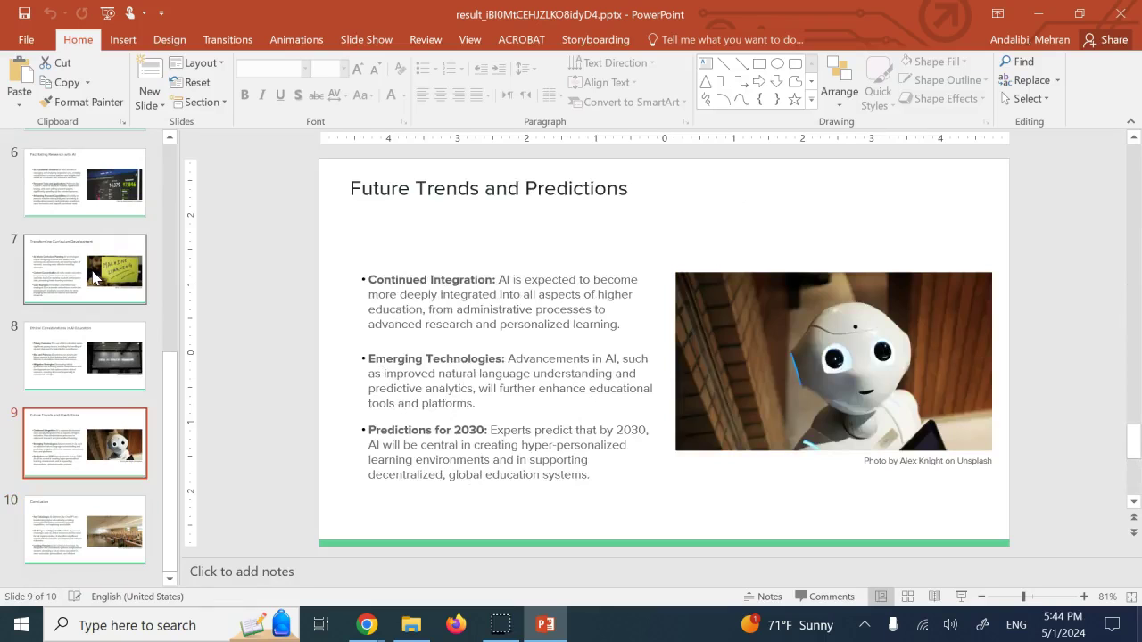
key("Up")
key("Up")
key("Up")
key("Up")
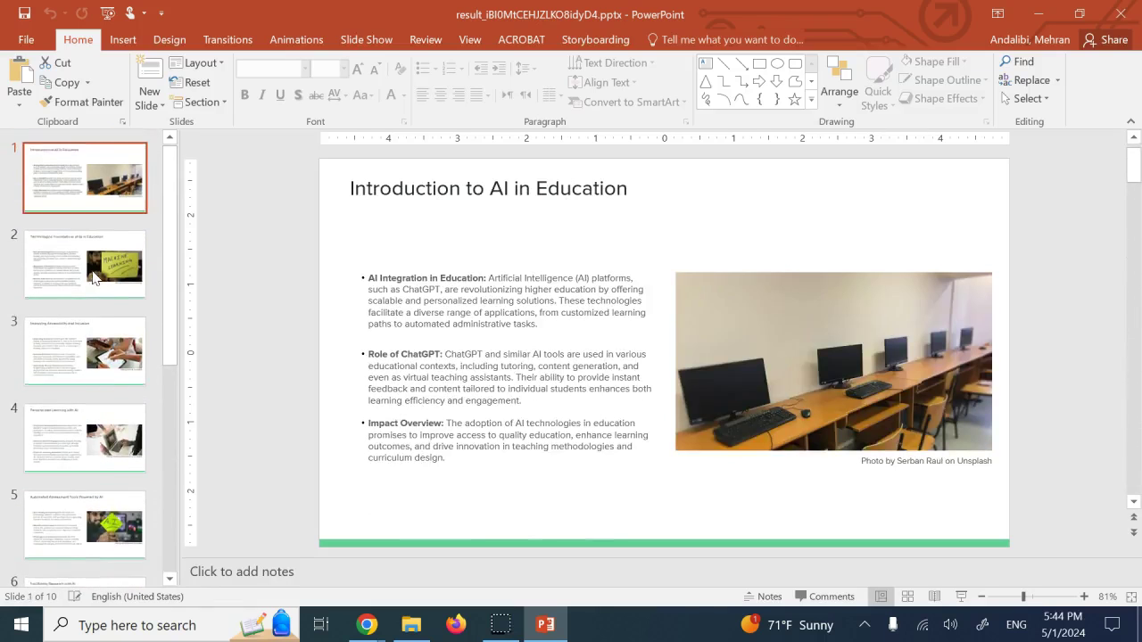
left_click(83, 248)
left_click(72, 191)
left_click(93, 297)
left_click(80, 344)
left_click(86, 253)
left_click(98, 204)
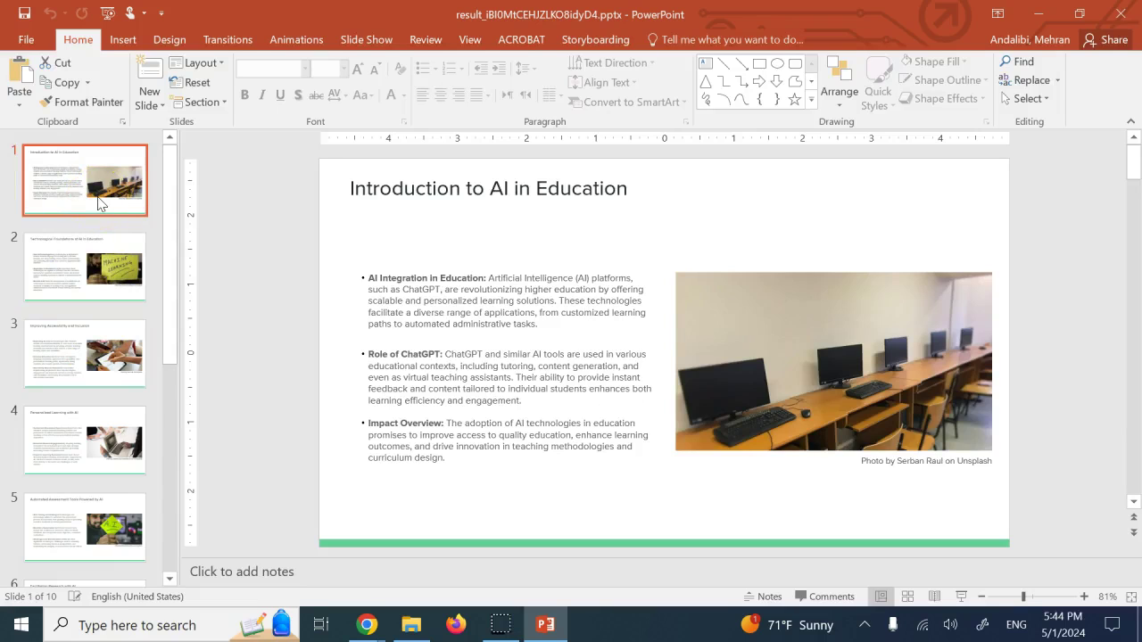
left_click(82, 247)
left_click(116, 263)
left_click(101, 176)
left_click(78, 264)
left_click(71, 345)
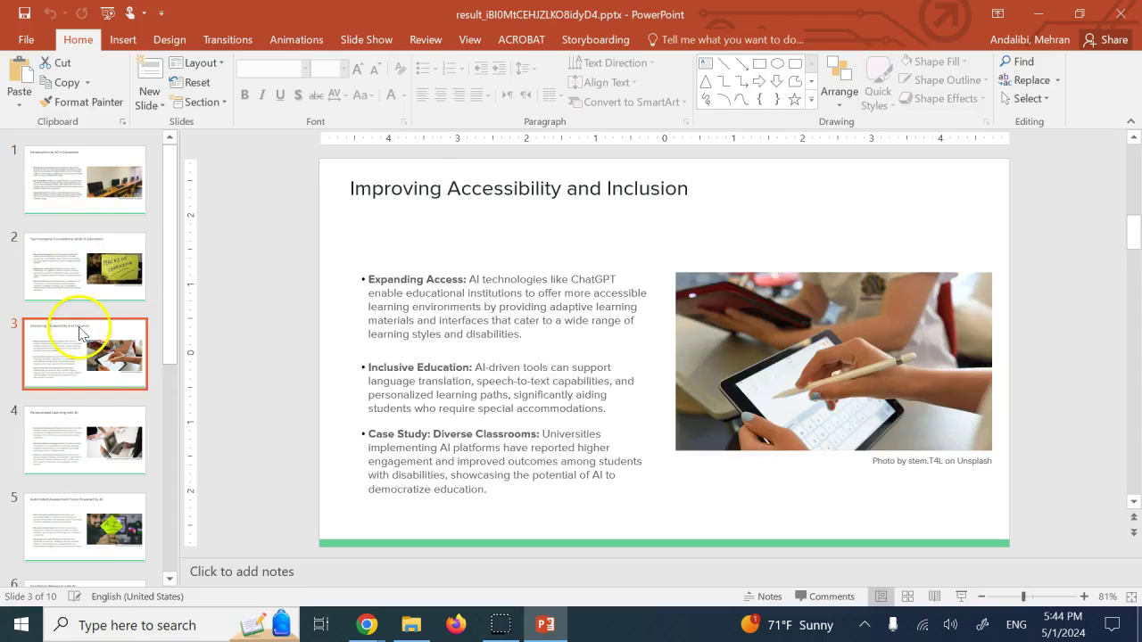
left_click(87, 430)
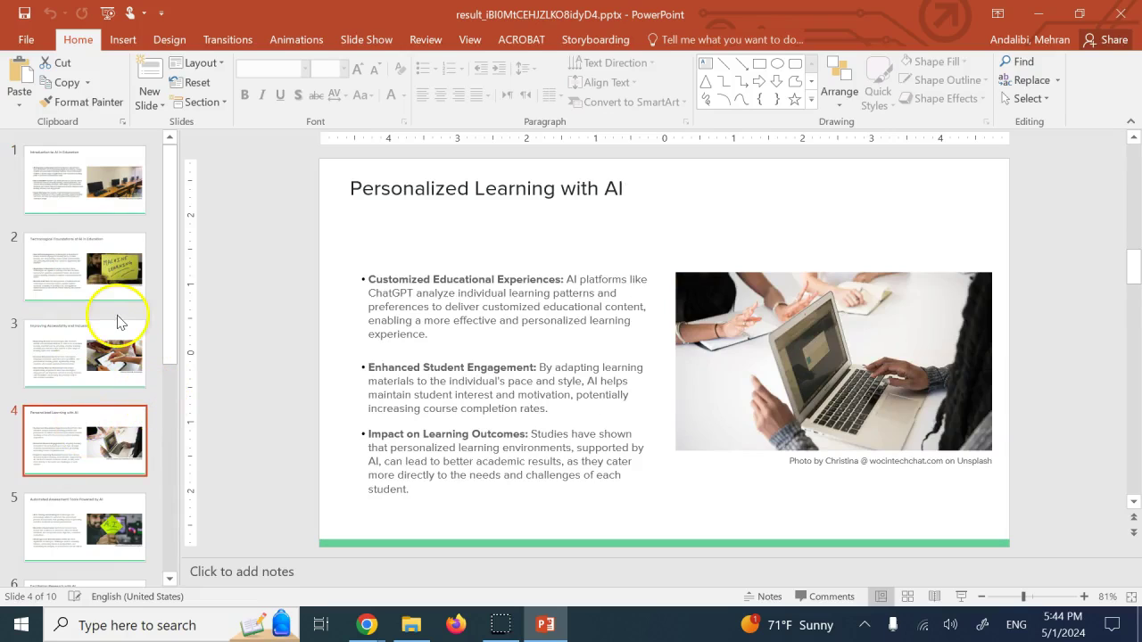
left_click(113, 269)
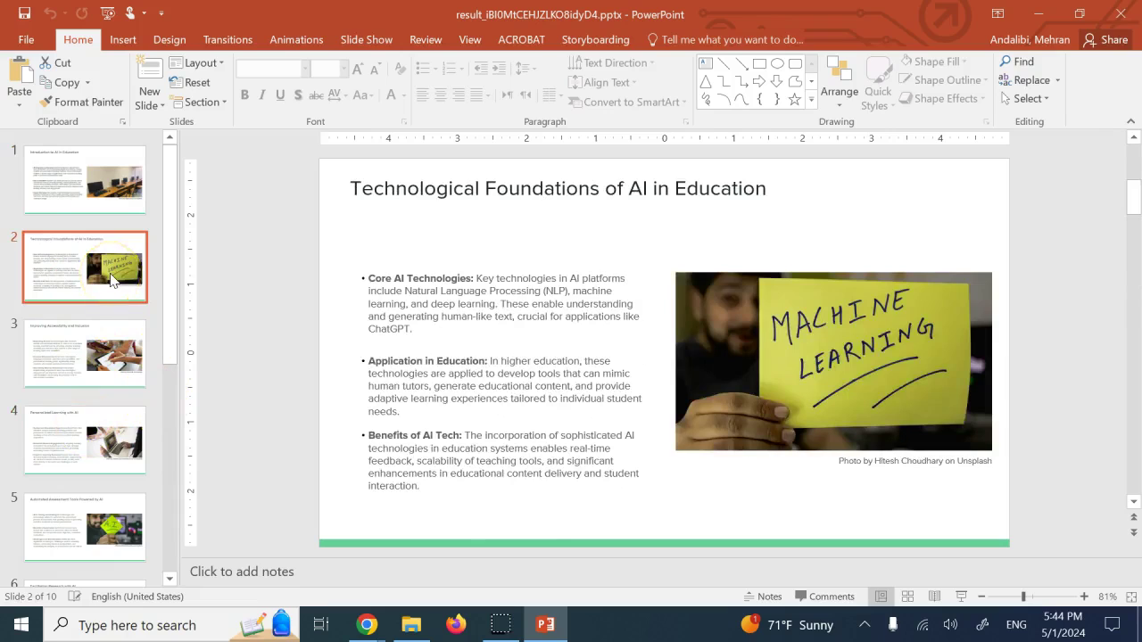